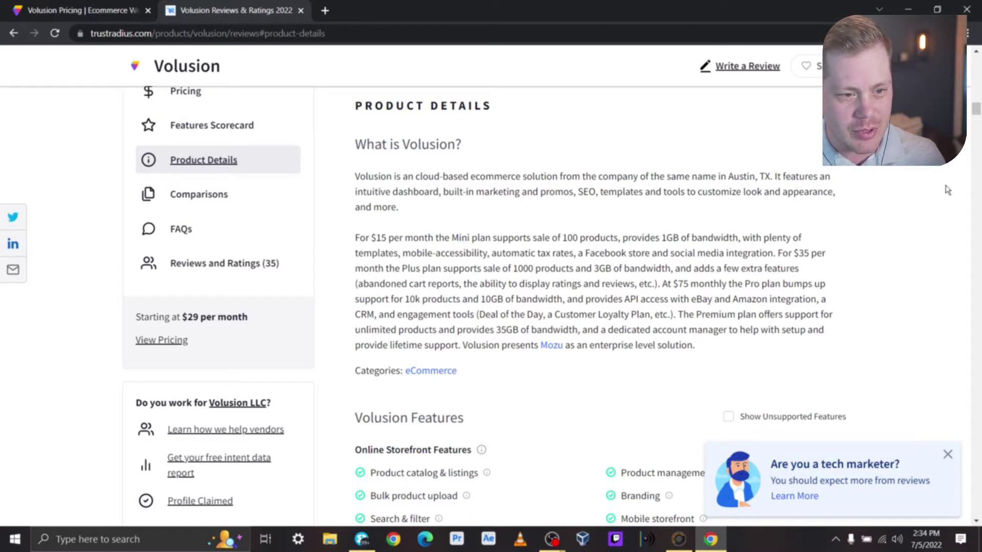
Review the products compared with Volusion on TrustRadius and browse the full list of competitors and alternatives
{"action": "left_click", "coordinate": [218, 196]}
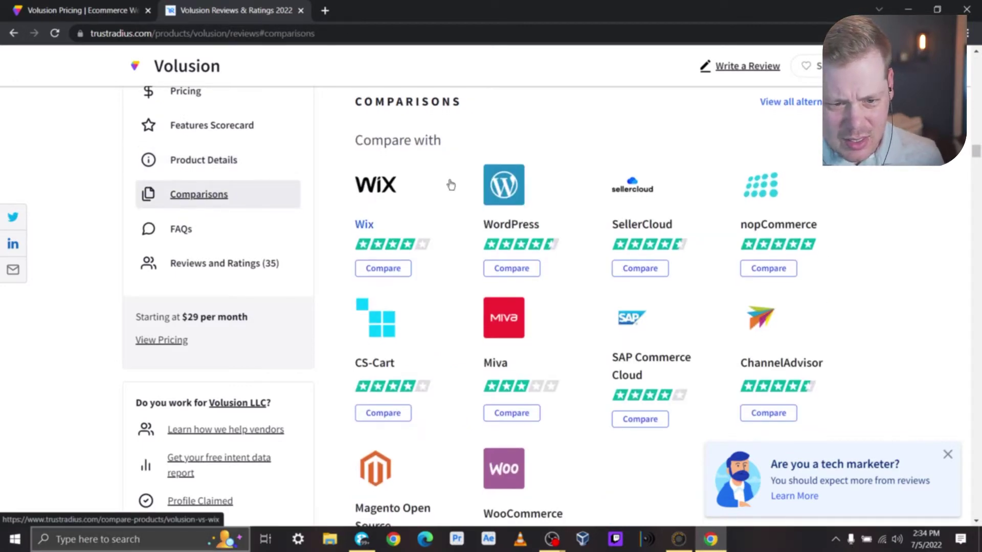
{"action": "scroll", "coordinate": [446, 184], "scroll_direction": "down", "scroll_amount": 2}
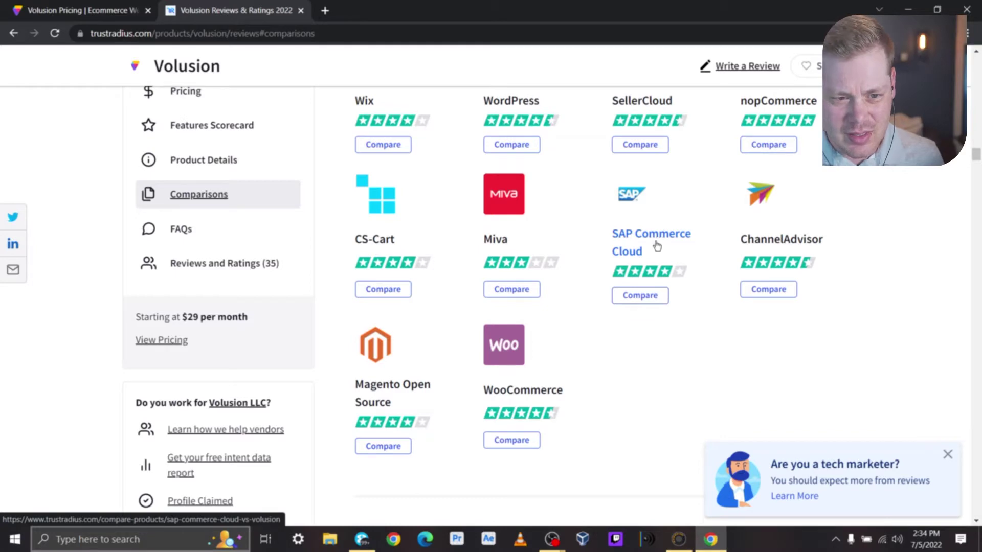
{"action": "scroll", "coordinate": [576, 247], "scroll_direction": "up", "scroll_amount": 5}
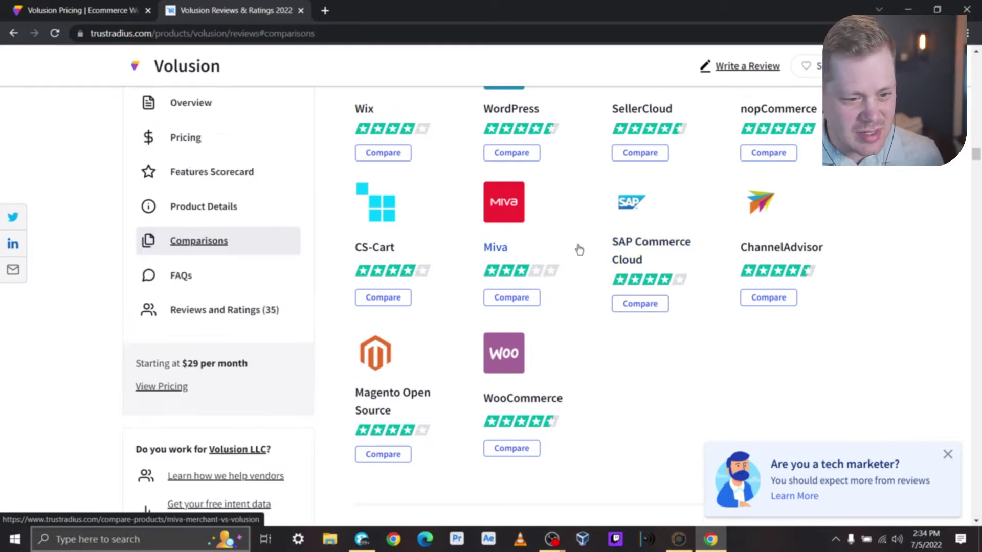
{"action": "left_click", "coordinate": [828, 235]}
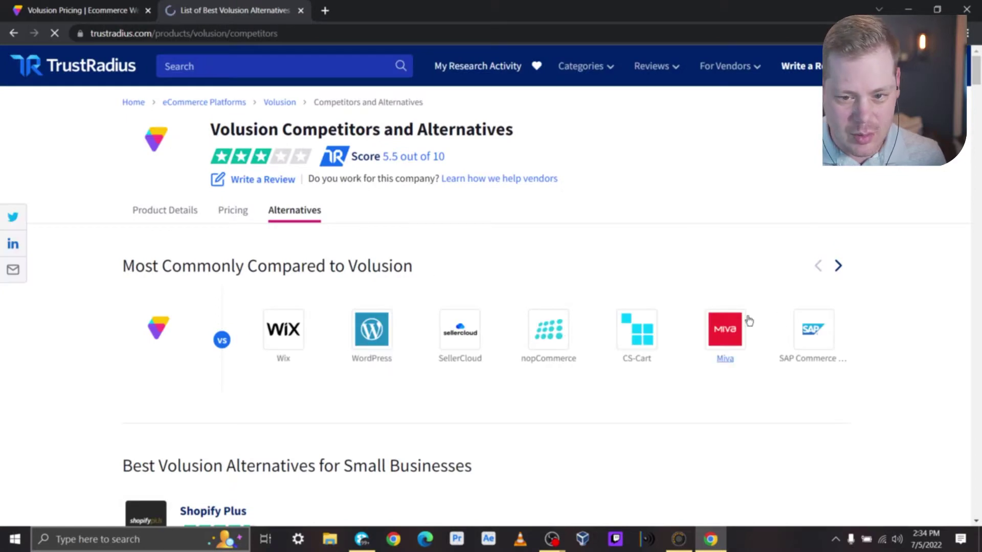
{"action": "left_click", "coordinate": [838, 265]}
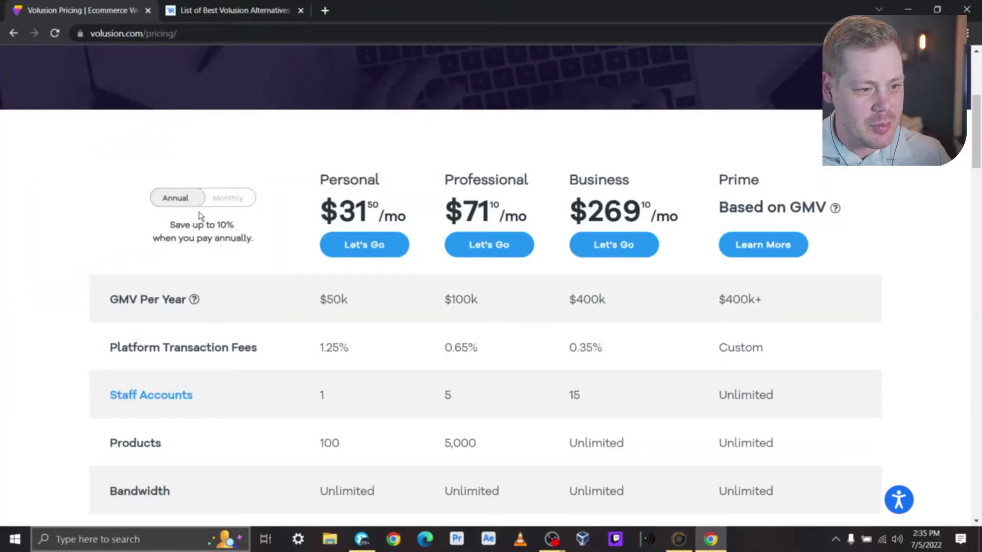
Compare the annual and monthly prices on Volusion's pricing page, finishing on annual billing
{"action": "left_click", "coordinate": [186, 200]}
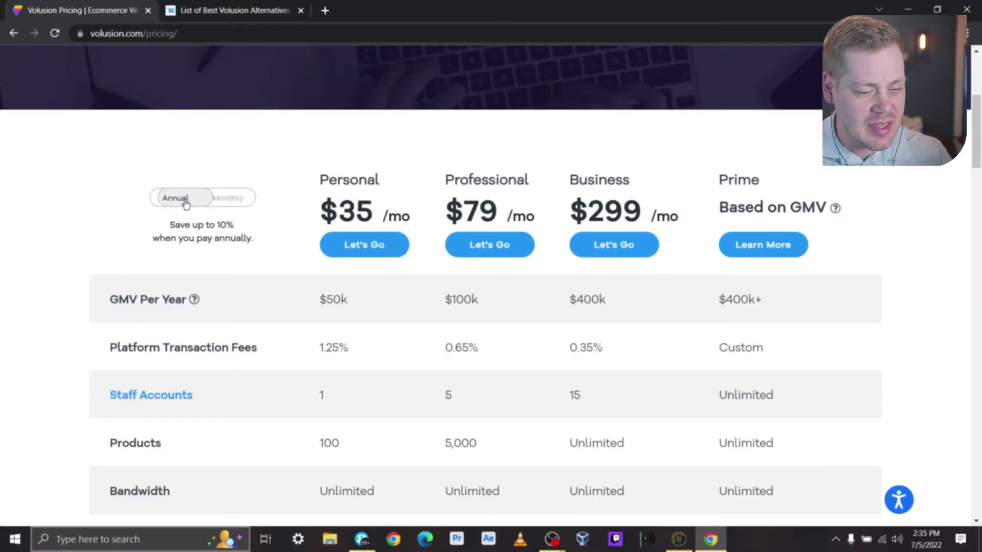
{"action": "left_click", "coordinate": [190, 202]}
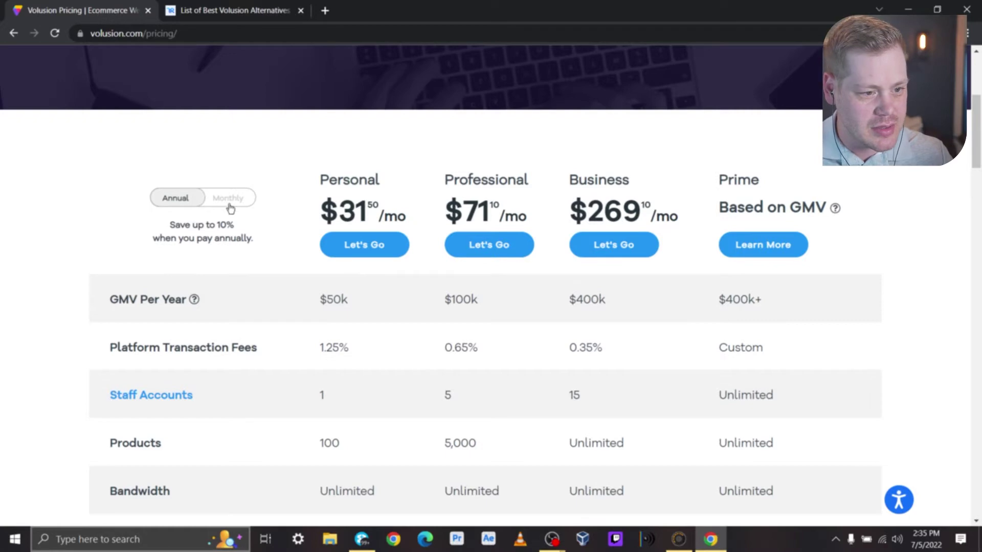
{"action": "left_click", "coordinate": [228, 204]}
{"action": "left_click", "coordinate": [178, 203]}
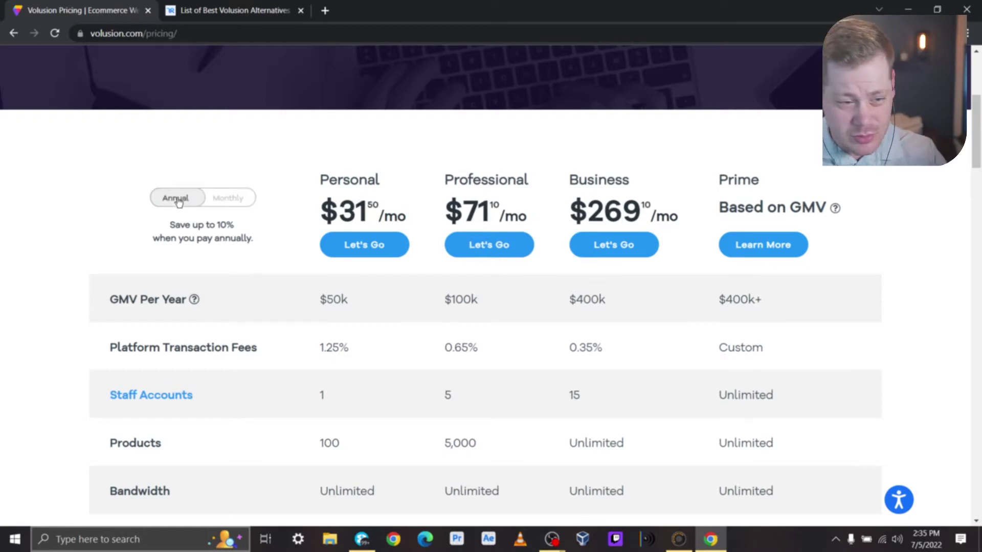
Read the explanation of GMV Per Year and the basic limits of each Volusion plan
{"action": "scroll", "coordinate": [138, 225], "scroll_direction": "down", "scroll_amount": 2}
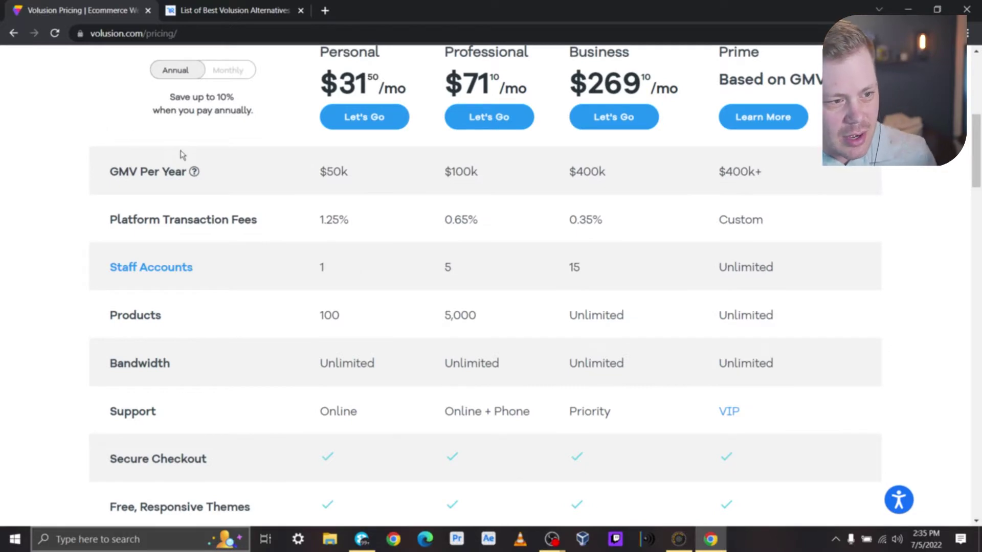
{"action": "mouse_move", "coordinate": [195, 174]}
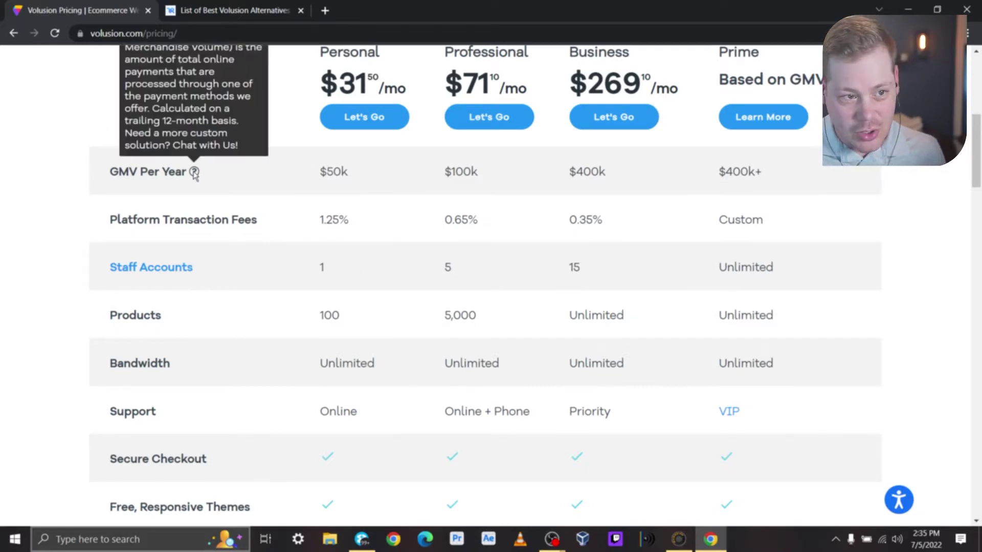
{"action": "scroll", "coordinate": [303, 246], "scroll_direction": "up", "scroll_amount": 1}
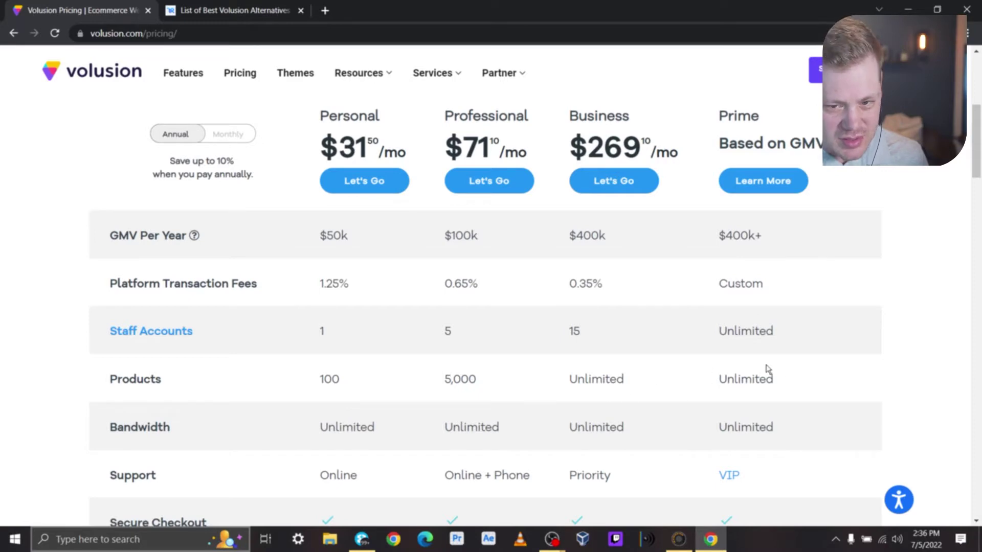
{"action": "scroll", "coordinate": [385, 366], "scroll_direction": "down", "scroll_amount": 2}
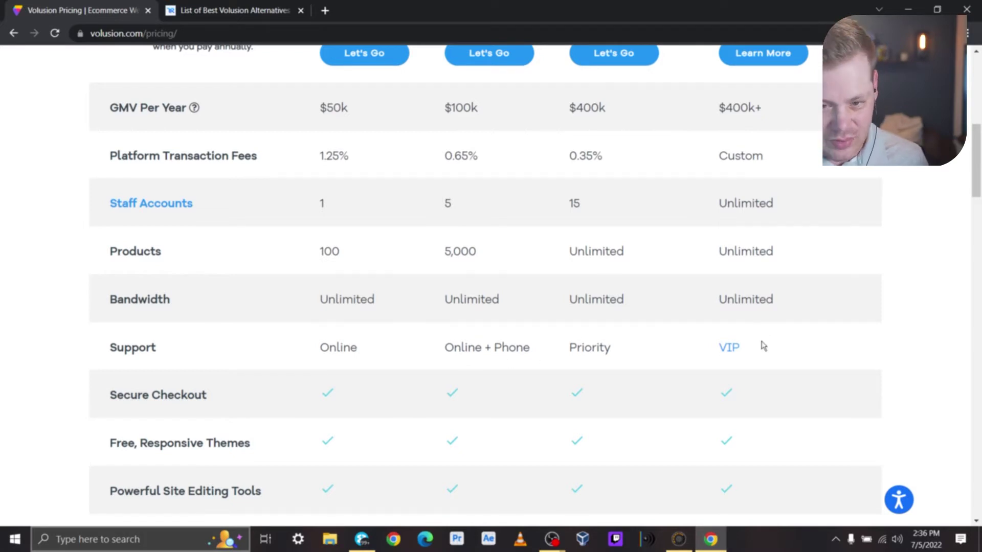
Examine the Volusion feature comparison for what the Personal plan includes and lacks, down to 3rd Party Gateways
{"action": "scroll", "coordinate": [293, 250], "scroll_direction": "down", "scroll_amount": 8}
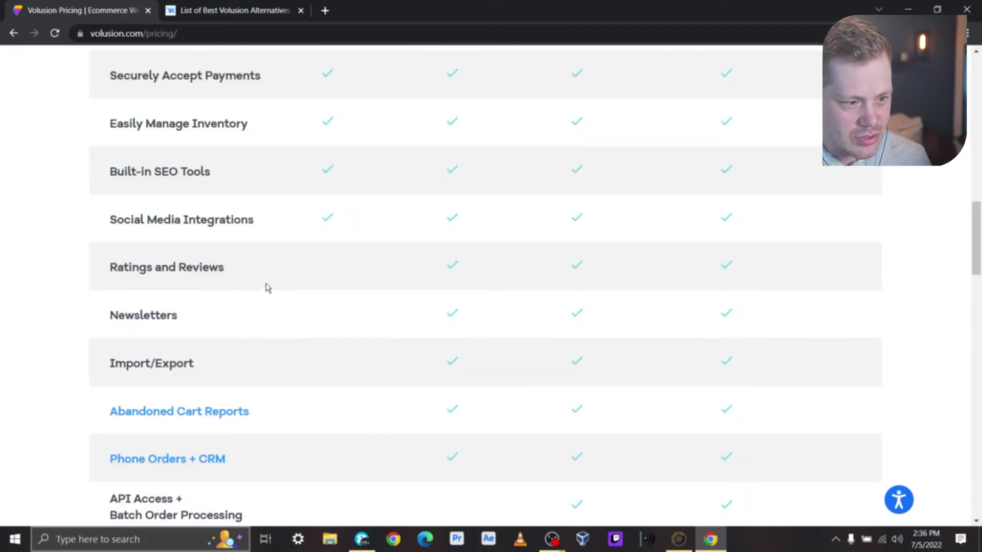
{"action": "scroll", "coordinate": [286, 274], "scroll_direction": "down", "scroll_amount": 1}
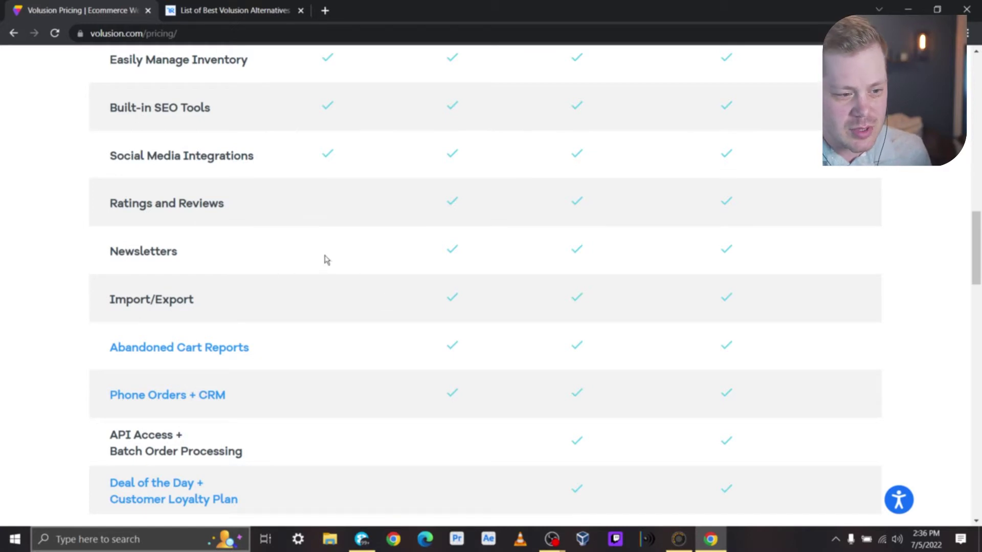
{"action": "scroll", "coordinate": [329, 287], "scroll_direction": "down", "scroll_amount": 2}
{"action": "scroll", "coordinate": [334, 293], "scroll_direction": "down", "scroll_amount": 4}
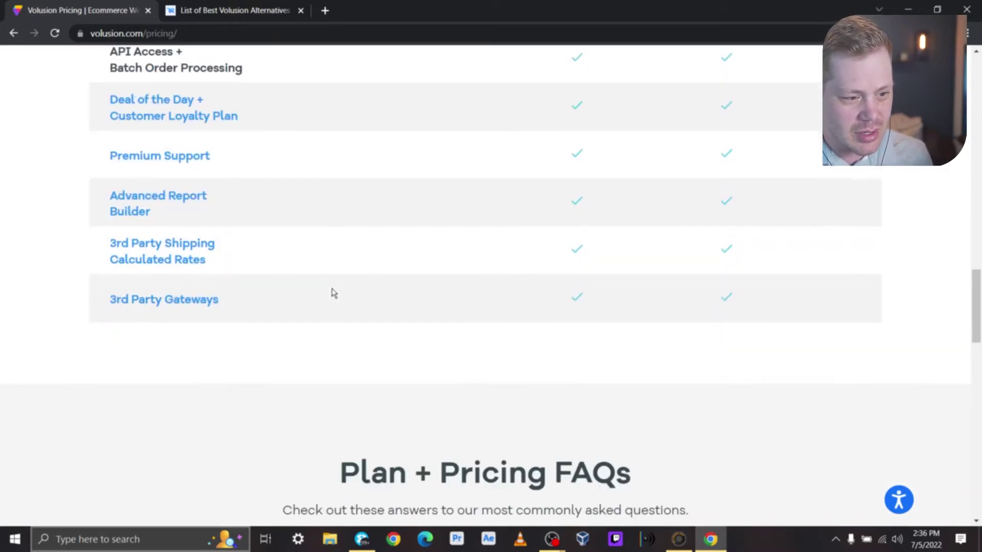
{"action": "scroll", "coordinate": [287, 211], "scroll_direction": "up", "scroll_amount": 3}
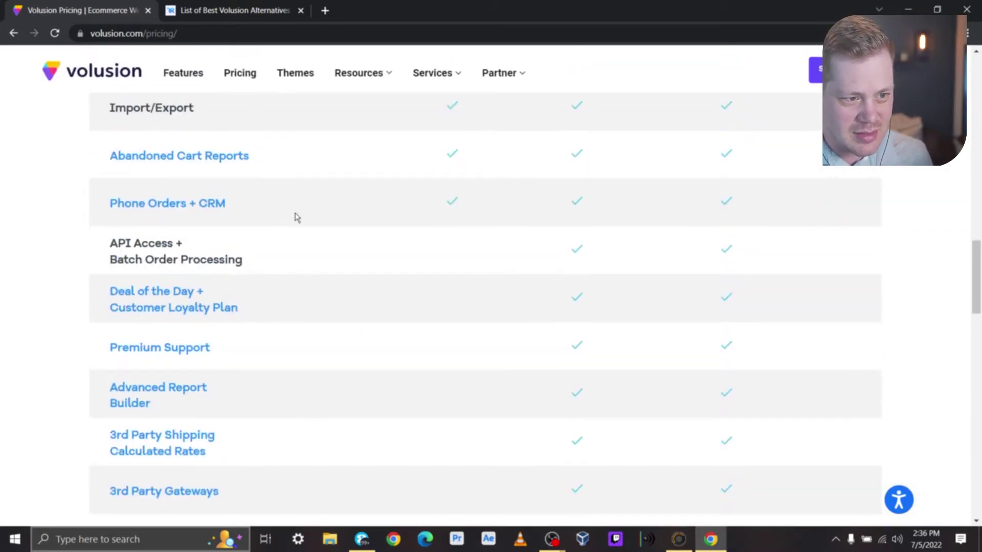
{"action": "scroll", "coordinate": [237, 245], "scroll_direction": "up", "scroll_amount": 3}
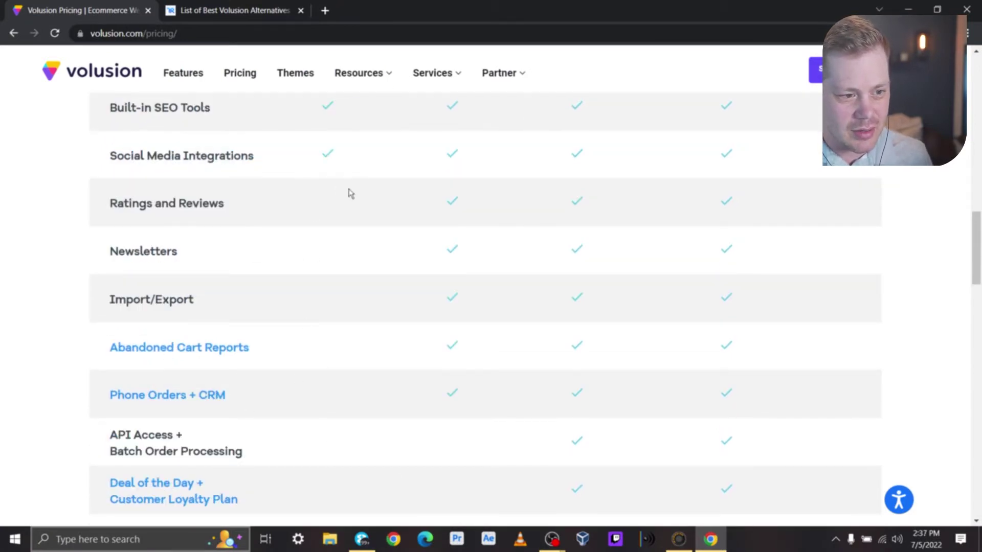
{"action": "scroll", "coordinate": [327, 419], "scroll_direction": "down", "scroll_amount": 2}
Examine which features the Professional and Business plans add in Volusion's comparison table
{"action": "scroll", "coordinate": [332, 404], "scroll_direction": "up", "scroll_amount": 8}
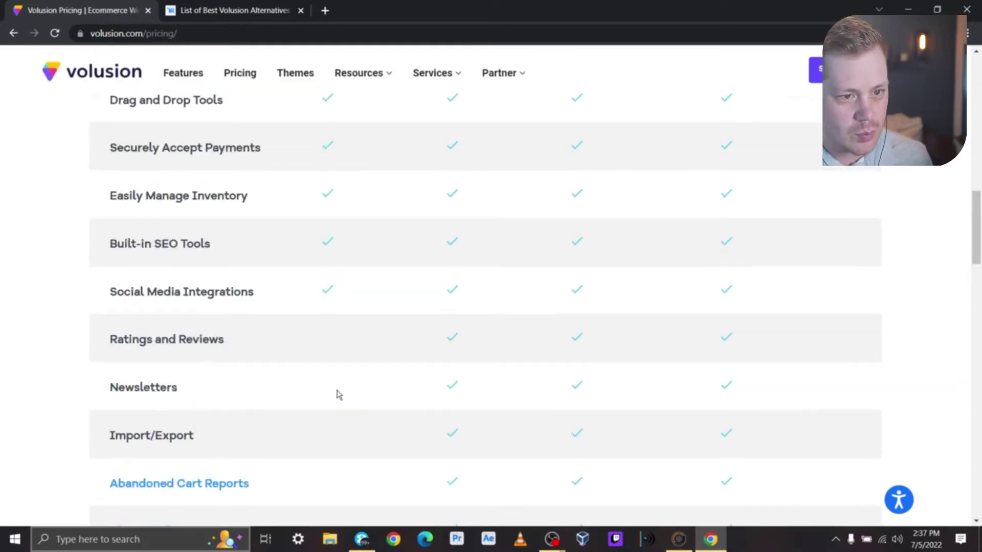
{"action": "scroll", "coordinate": [389, 358], "scroll_direction": "up", "scroll_amount": 8}
{"action": "scroll", "coordinate": [431, 368], "scroll_direction": "down", "scroll_amount": 10}
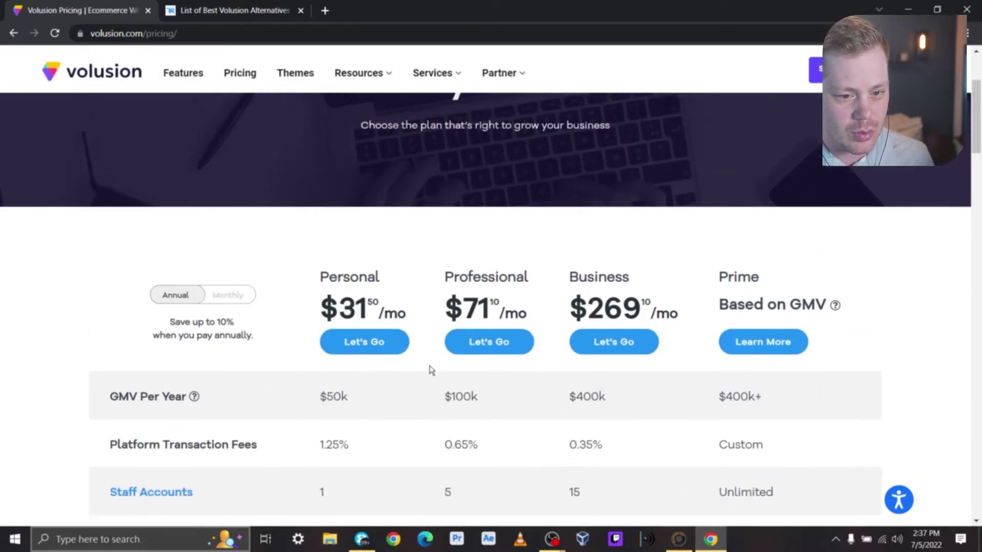
{"action": "scroll", "coordinate": [430, 370], "scroll_direction": "down", "scroll_amount": 4}
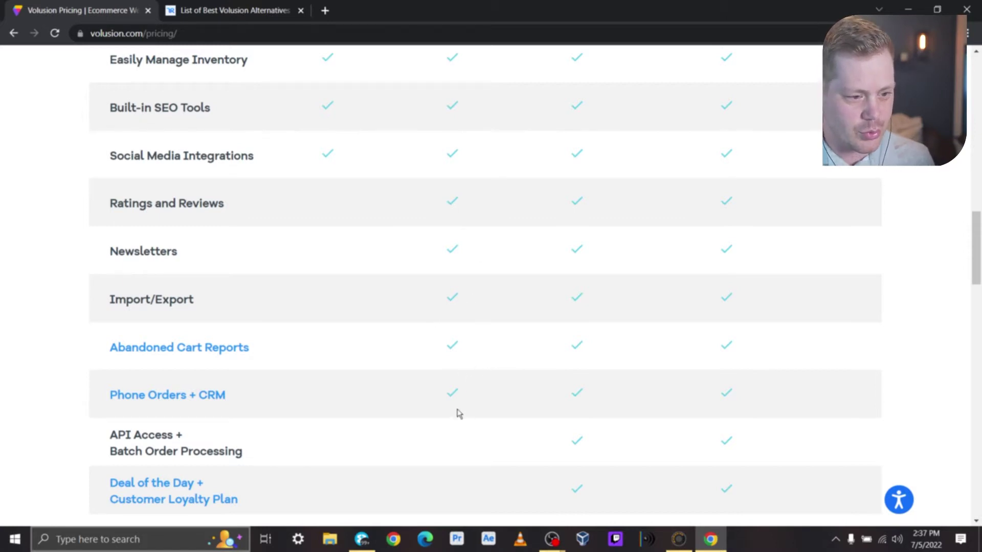
{"action": "scroll", "coordinate": [418, 379], "scroll_direction": "down", "scroll_amount": 1}
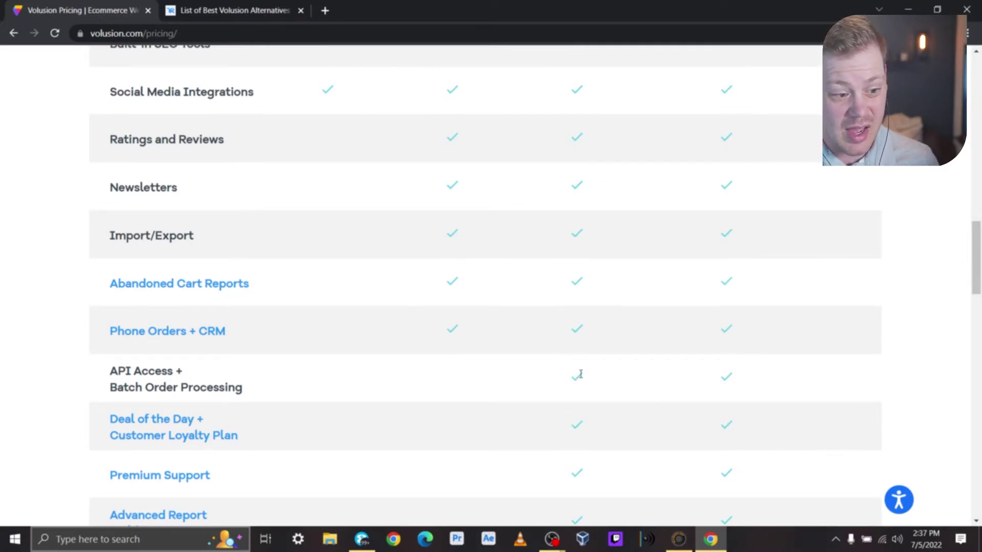
{"action": "scroll", "coordinate": [580, 374], "scroll_direction": "down", "scroll_amount": 2}
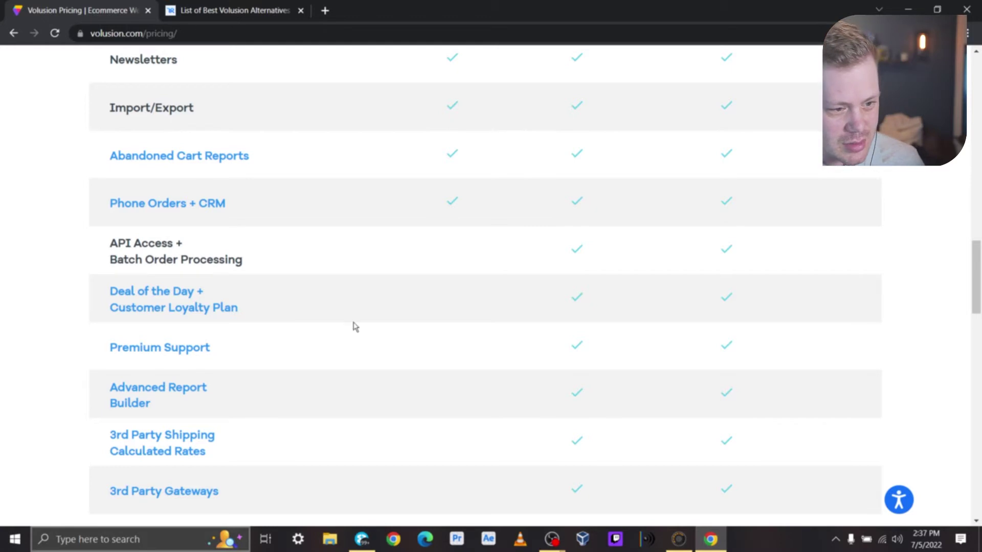
{"action": "scroll", "coordinate": [552, 387], "scroll_direction": "down", "scroll_amount": 1}
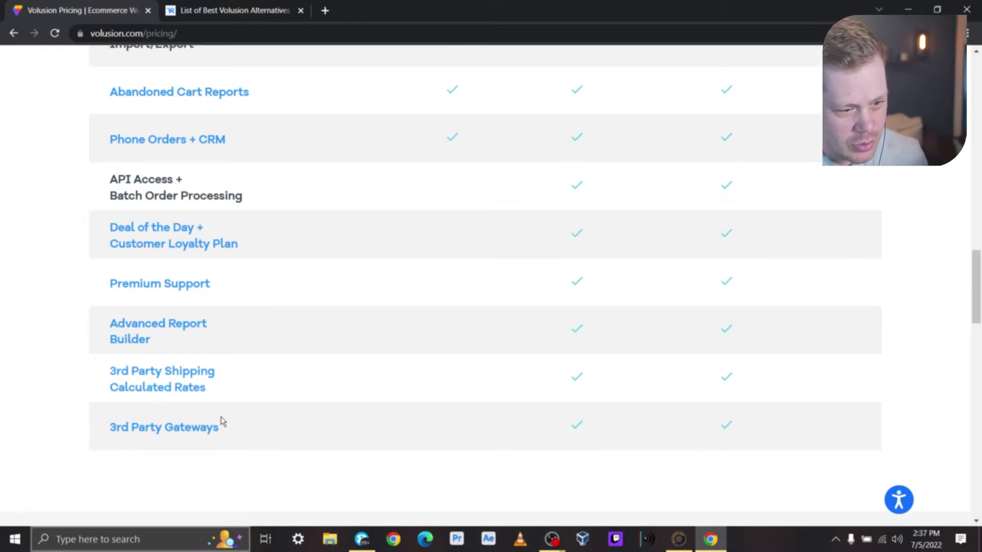
Review Volusion's plan prices, transaction fees and product limits again at the start of the pricing table
{"action": "scroll", "coordinate": [394, 291], "scroll_direction": "up", "scroll_amount": 20}
{"action": "scroll", "coordinate": [394, 292], "scroll_direction": "down", "scroll_amount": 4}
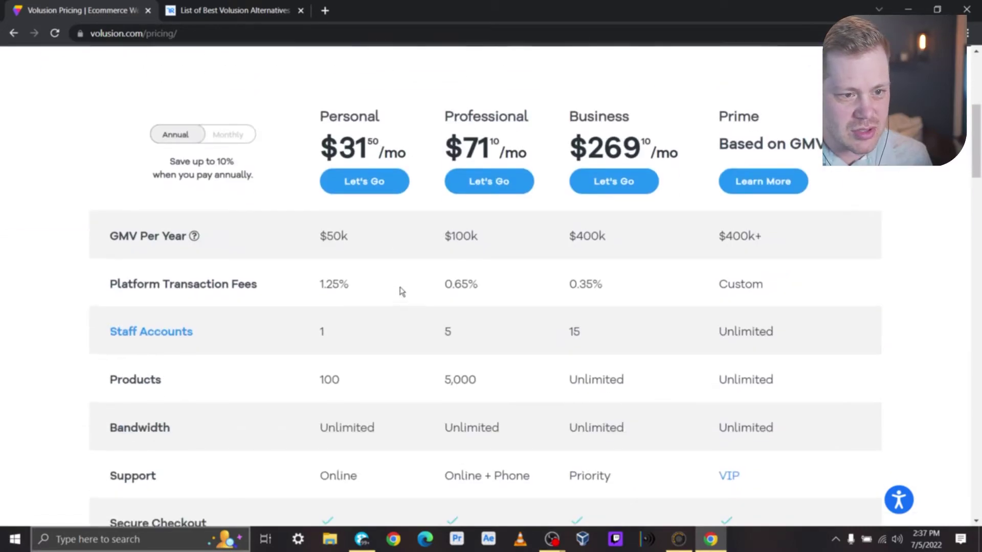
{"action": "scroll", "coordinate": [409, 293], "scroll_direction": "up", "scroll_amount": 1}
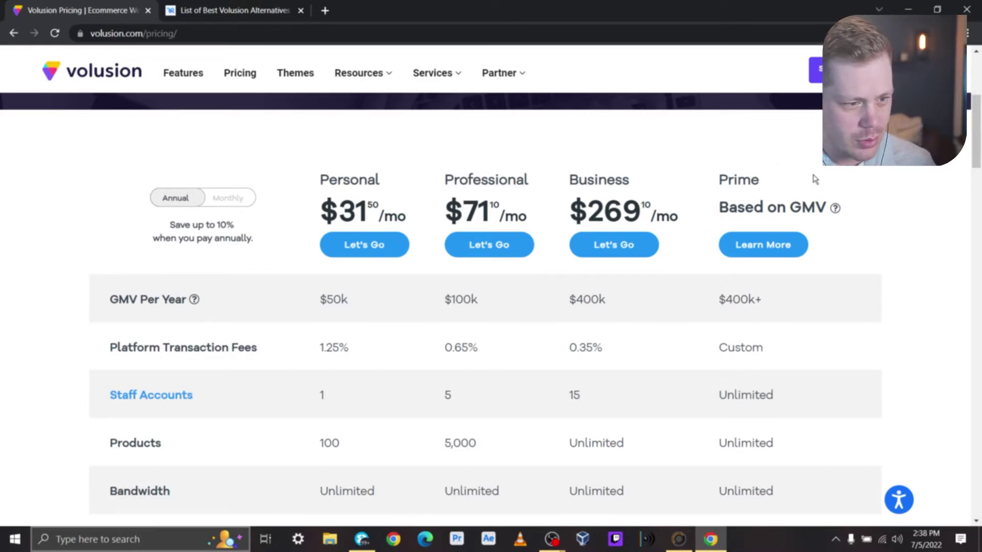
{"action": "scroll", "coordinate": [79, 147], "scroll_direction": "up", "scroll_amount": 1}
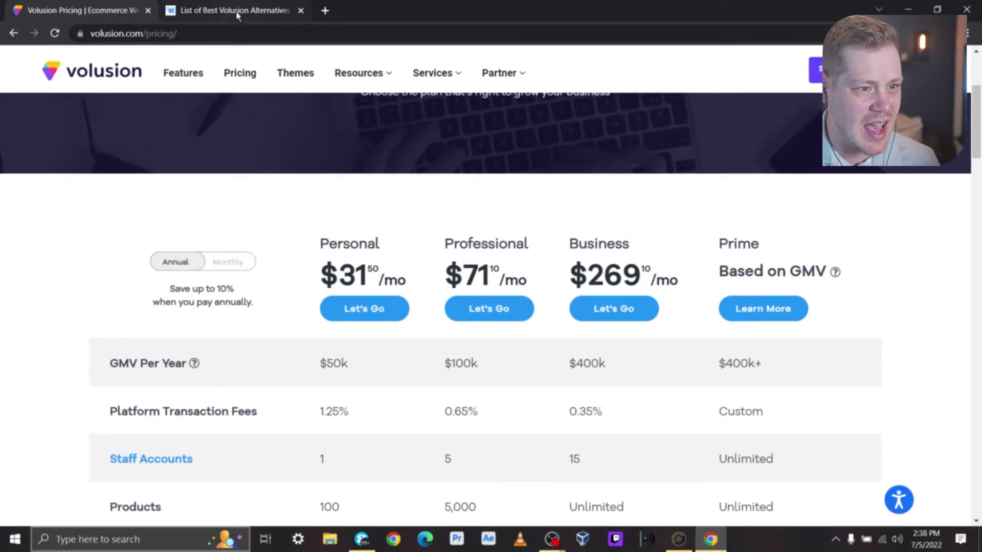
Open Shopify's pricing page from the Google results for "shopify commerce pricing"
{"action": "left_click", "coordinate": [239, 11]}
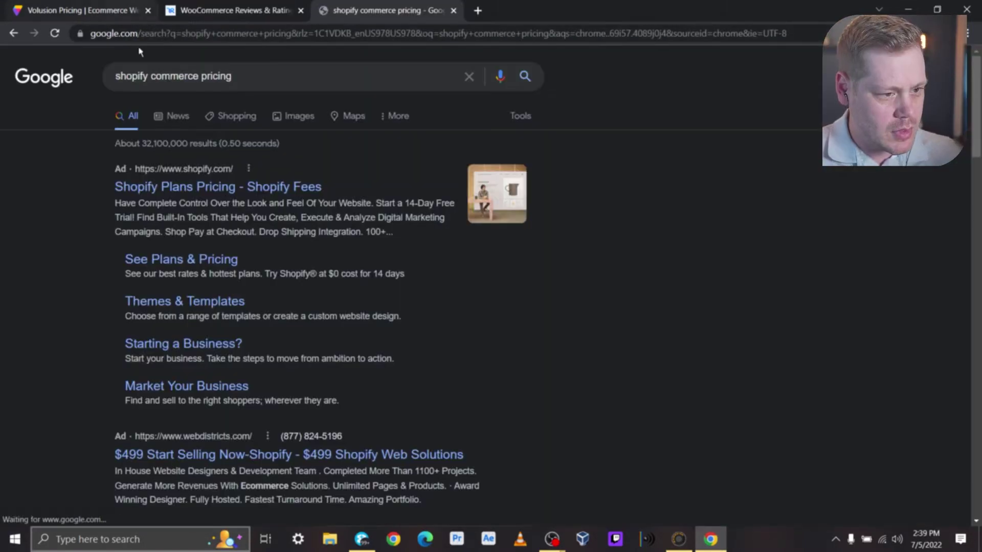
{"action": "scroll", "coordinate": [301, 325], "scroll_direction": "down", "scroll_amount": 5}
{"action": "left_click", "coordinate": [298, 405]}
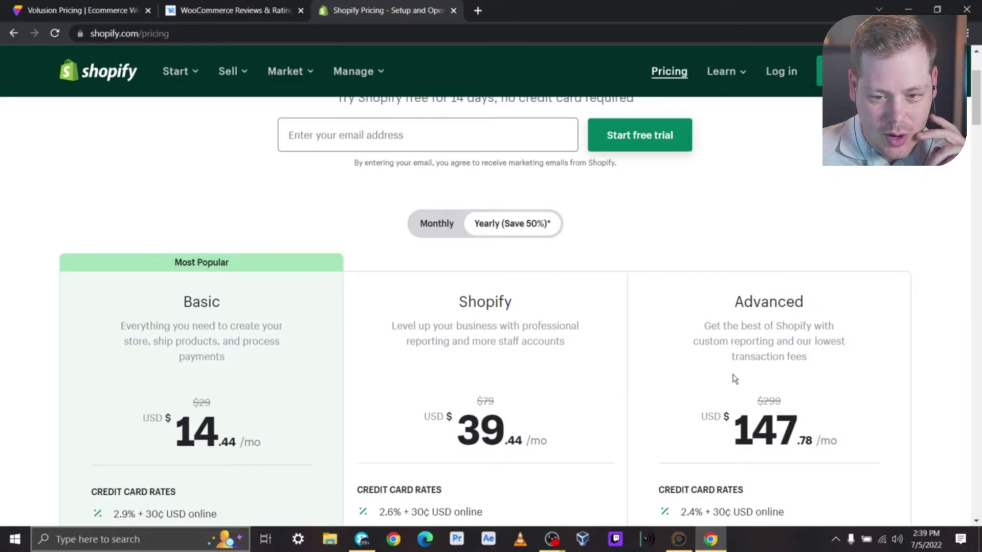
Examine the prices, credit card rates and included features of Shopify's Basic, Shopify and Advanced plans
{"action": "scroll", "coordinate": [241, 263], "scroll_direction": "down", "scroll_amount": 5}
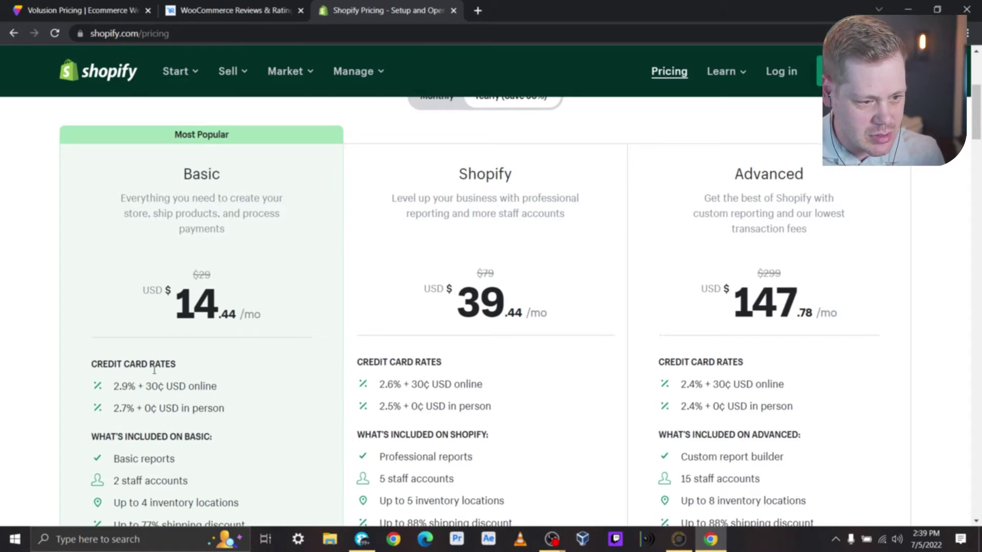
{"action": "scroll", "coordinate": [291, 378], "scroll_direction": "down", "scroll_amount": 1}
{"action": "scroll", "coordinate": [193, 388], "scroll_direction": "up", "scroll_amount": 1}
{"action": "scroll", "coordinate": [193, 390], "scroll_direction": "down", "scroll_amount": 1}
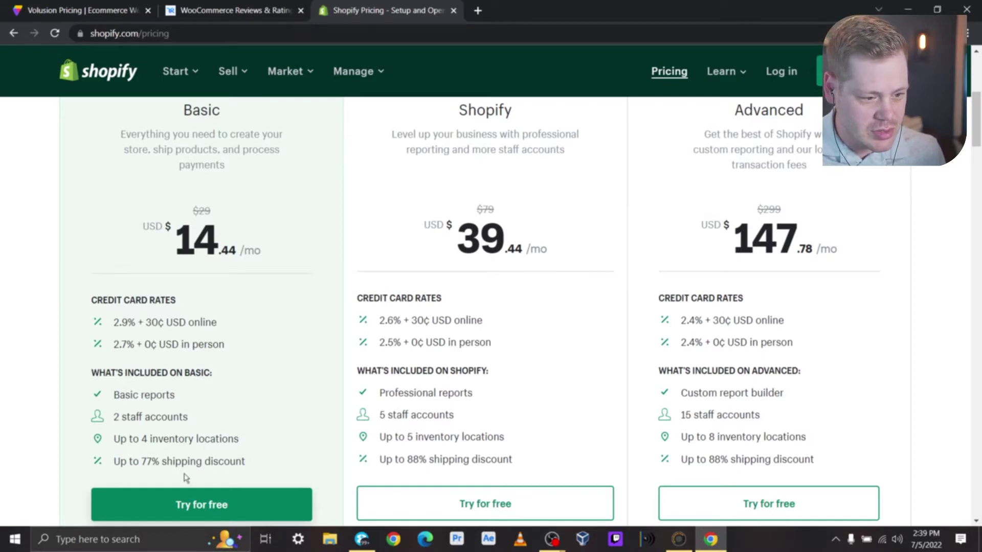
{"action": "scroll", "coordinate": [261, 463], "scroll_direction": "down", "scroll_amount": 3}
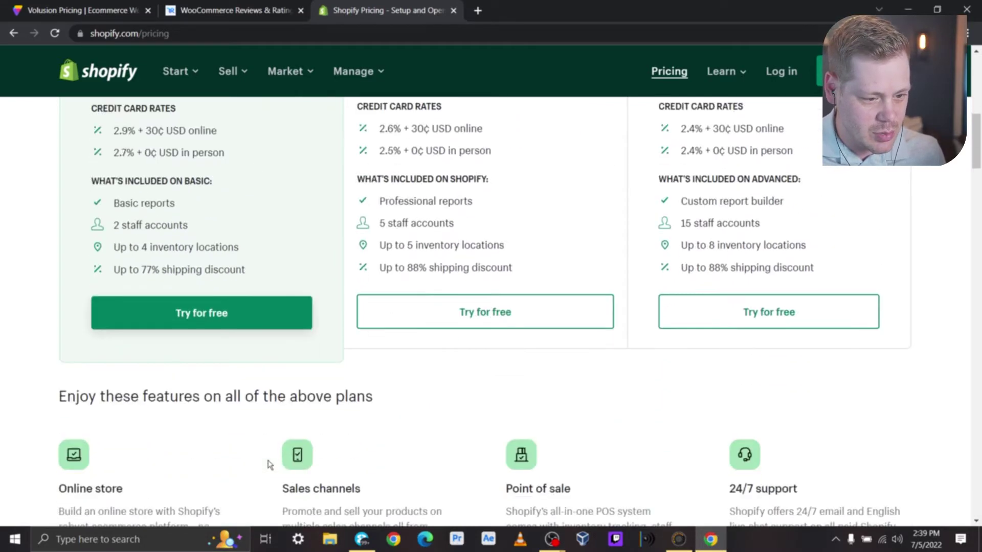
{"action": "scroll", "coordinate": [257, 468], "scroll_direction": "up", "scroll_amount": 4}
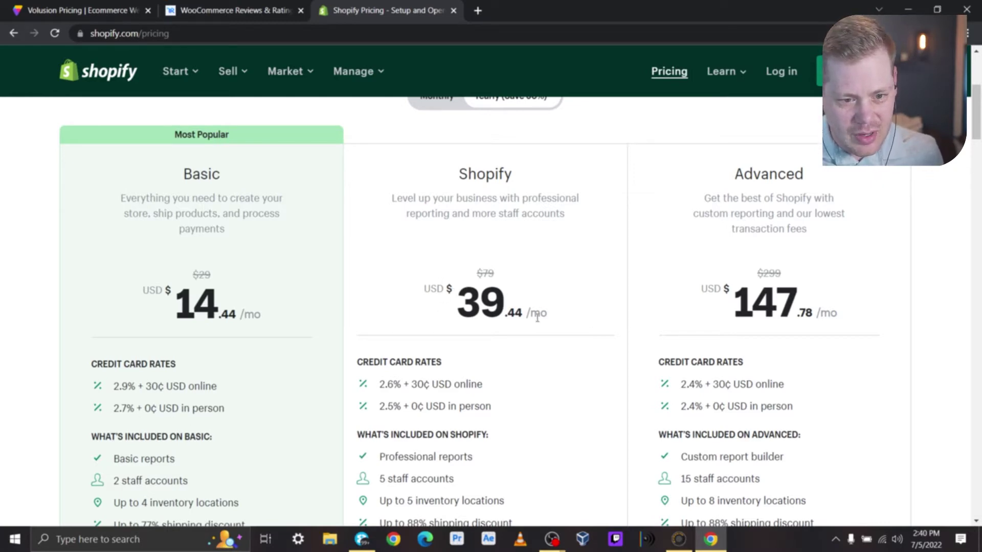
Compare Volusion's plan prices with Shopify's by alternating between the two pricing pages
{"action": "left_click", "coordinate": [99, 14]}
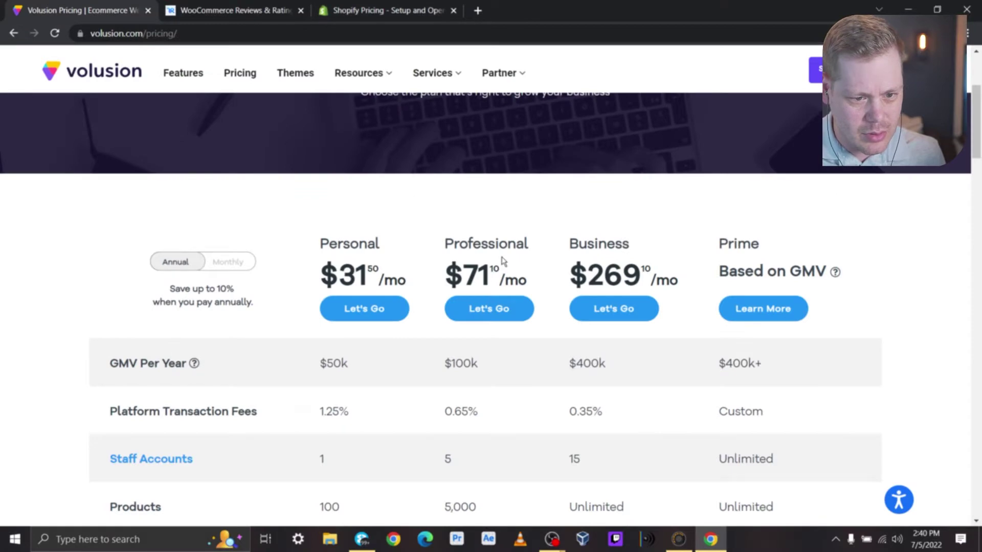
{"action": "left_click", "coordinate": [385, 14]}
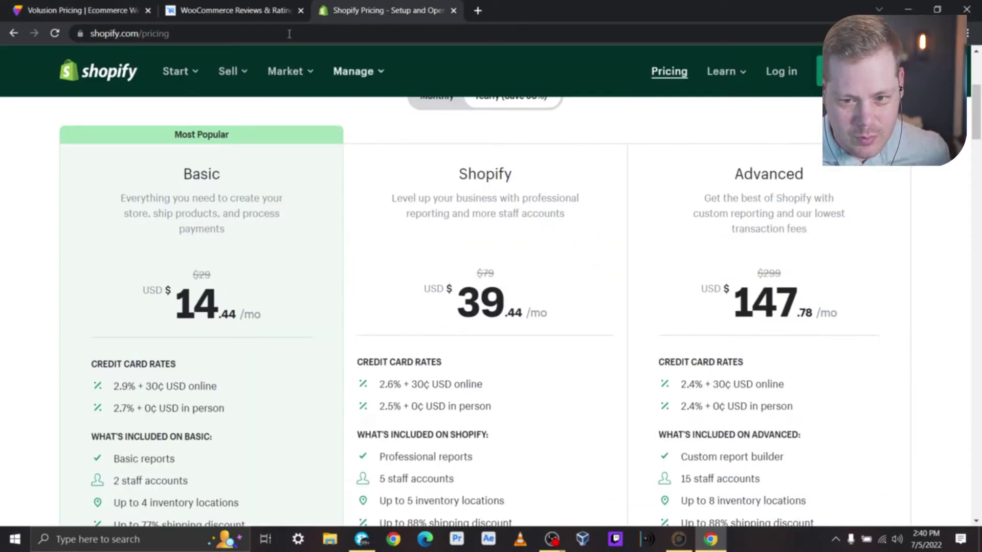
{"action": "left_click", "coordinate": [100, 12]}
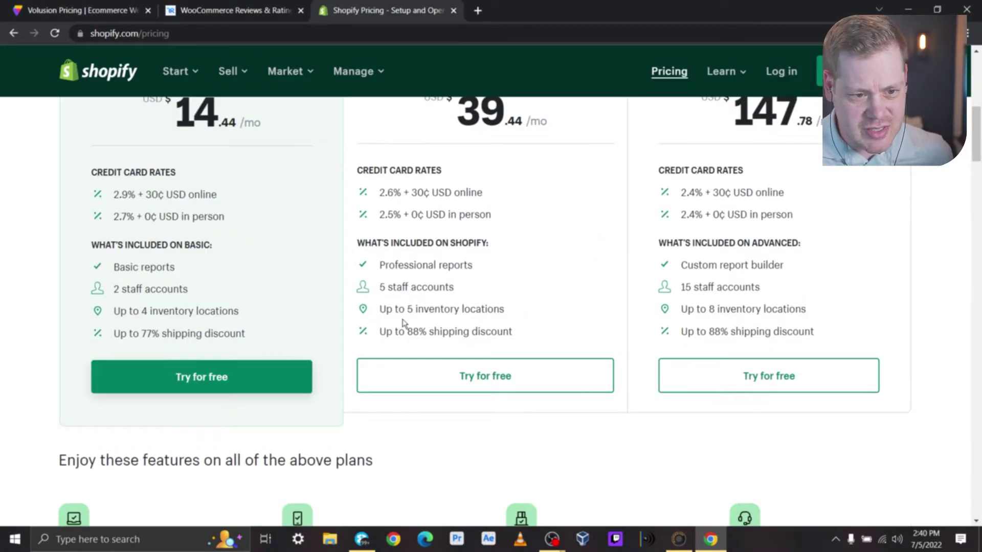
Open Wix's pricing page and review the prices and included features of its Business and eCommerce plans
{"action": "scroll", "coordinate": [404, 322], "scroll_direction": "down", "scroll_amount": 2}
{"action": "scroll", "coordinate": [404, 323], "scroll_direction": "up", "scroll_amount": 4}
{"action": "left_click", "coordinate": [295, 31]}
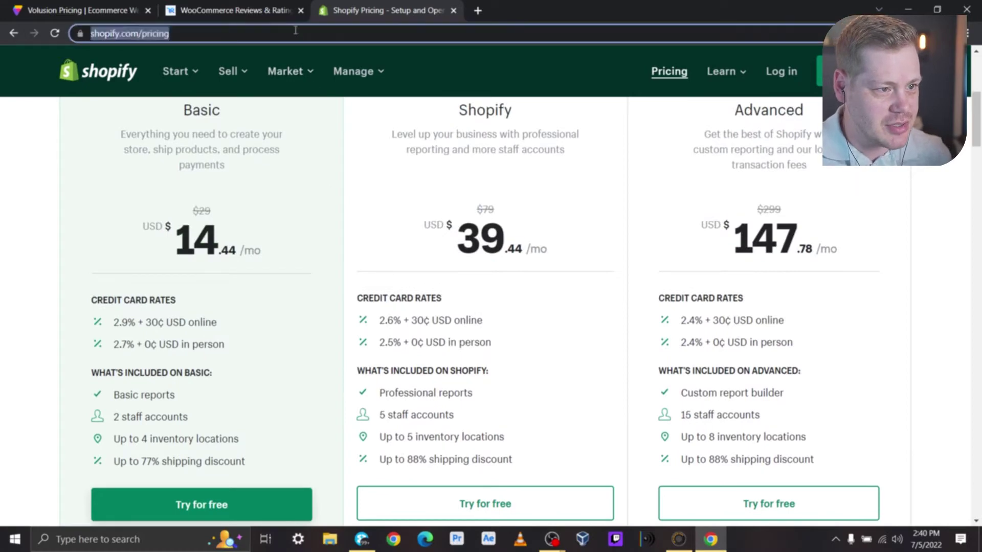
{"action": "type", "text": "wix commerc"}
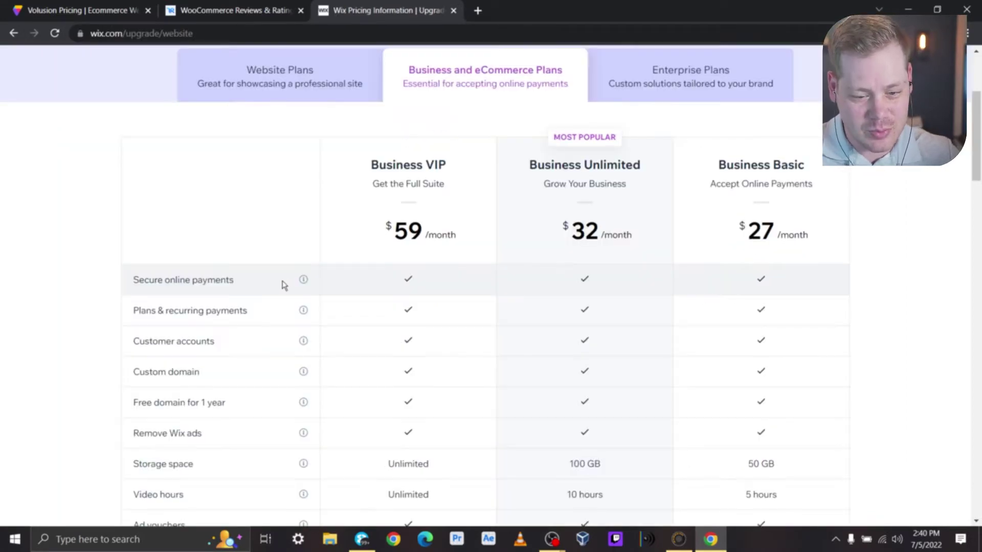
{"action": "scroll", "coordinate": [278, 215], "scroll_direction": "down", "scroll_amount": 4}
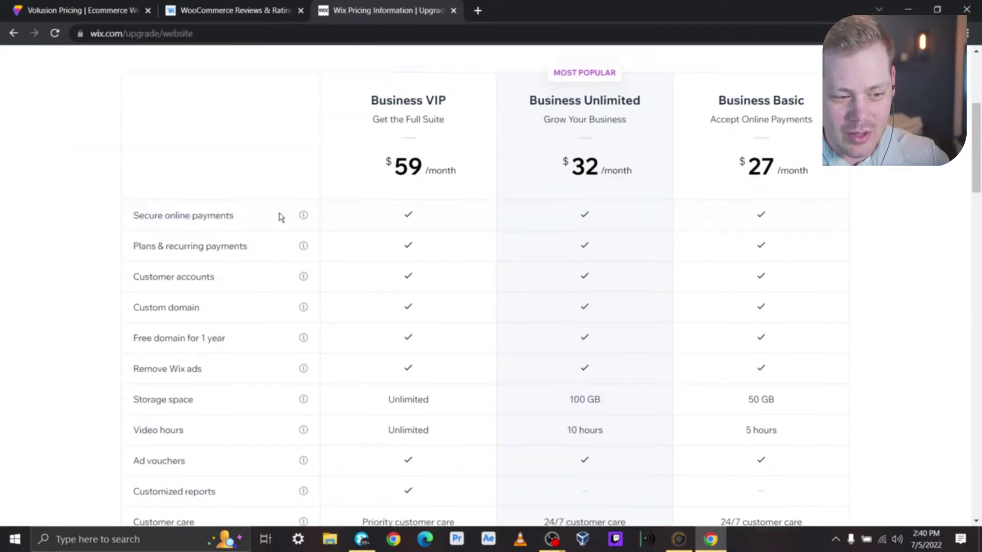
{"action": "scroll", "coordinate": [247, 317], "scroll_direction": "up", "scroll_amount": 4}
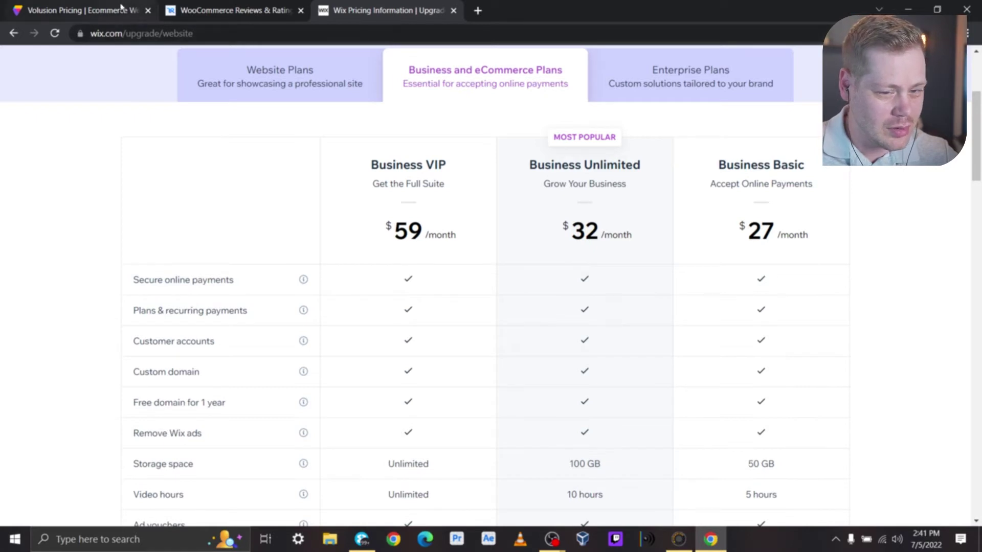
Return to Volusion's pricing page to recheck plan prices, transaction fees and features, with a glance at the WooCommerce reviews
{"action": "left_click", "coordinate": [77, 12]}
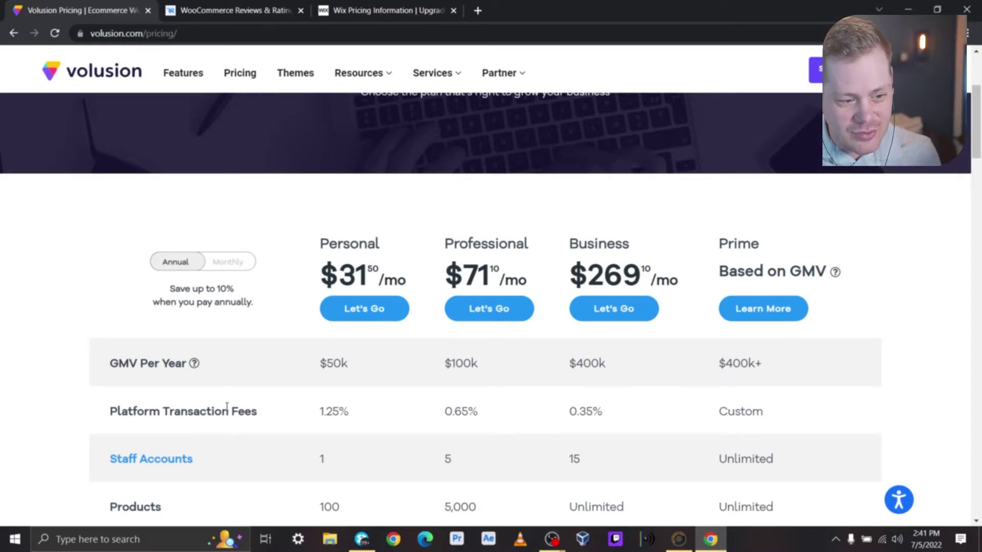
{"action": "scroll", "coordinate": [226, 407], "scroll_direction": "down", "scroll_amount": 7}
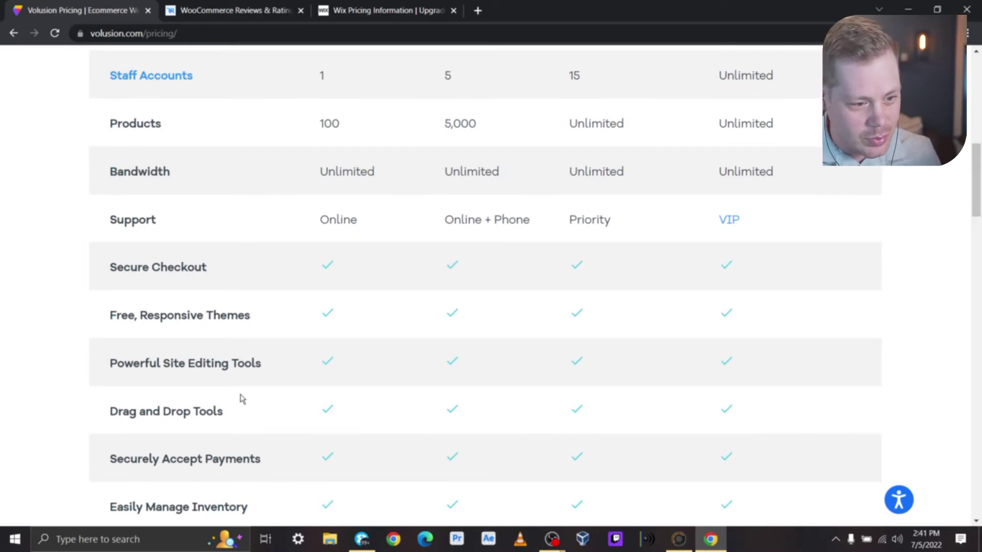
{"action": "scroll", "coordinate": [309, 322], "scroll_direction": "up", "scroll_amount": 8}
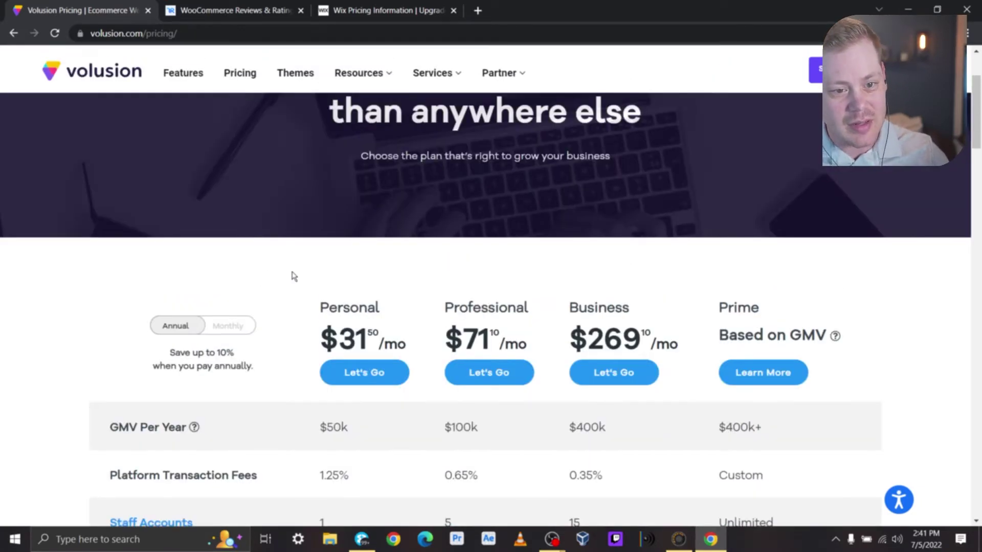
{"action": "scroll", "coordinate": [285, 348], "scroll_direction": "down", "scroll_amount": 1}
{"action": "scroll", "coordinate": [224, 428], "scroll_direction": "up", "scroll_amount": 1}
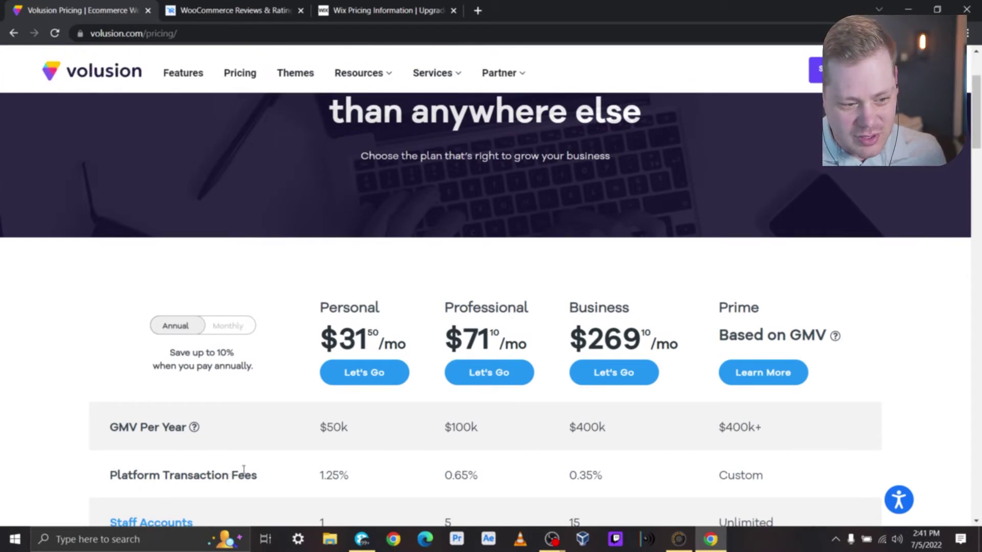
{"action": "scroll", "coordinate": [331, 206], "scroll_direction": "up", "scroll_amount": 2}
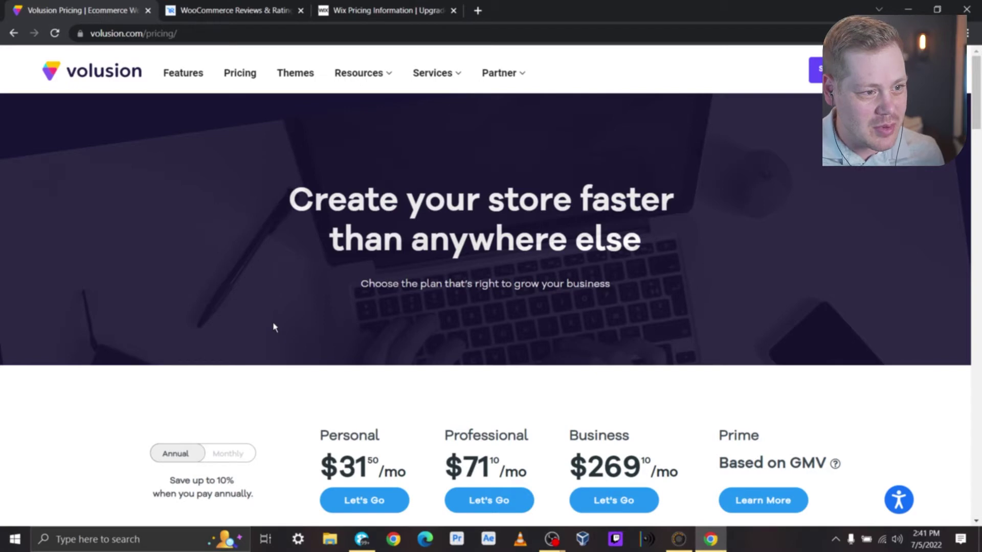
{"action": "left_click", "coordinate": [231, 13]}
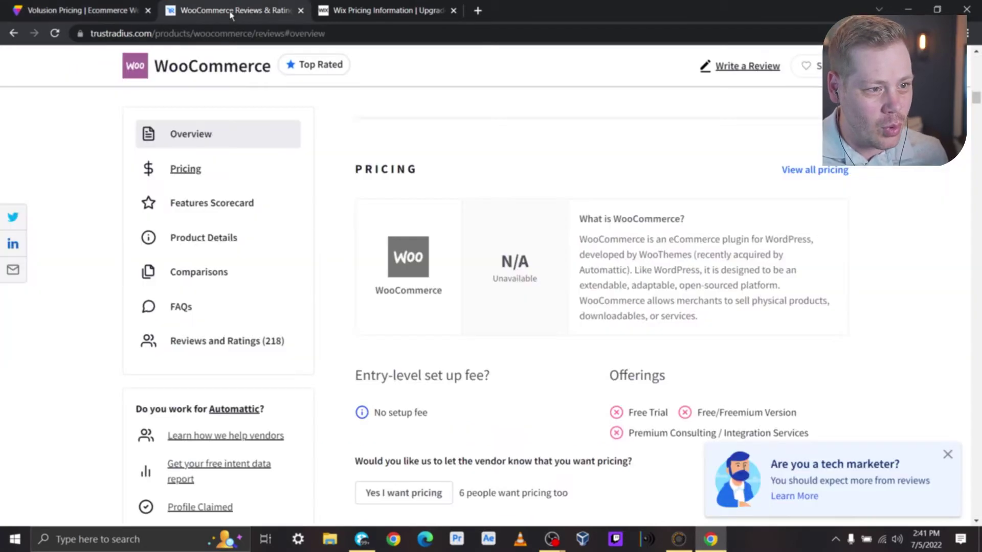
{"action": "left_click", "coordinate": [72, 19]}
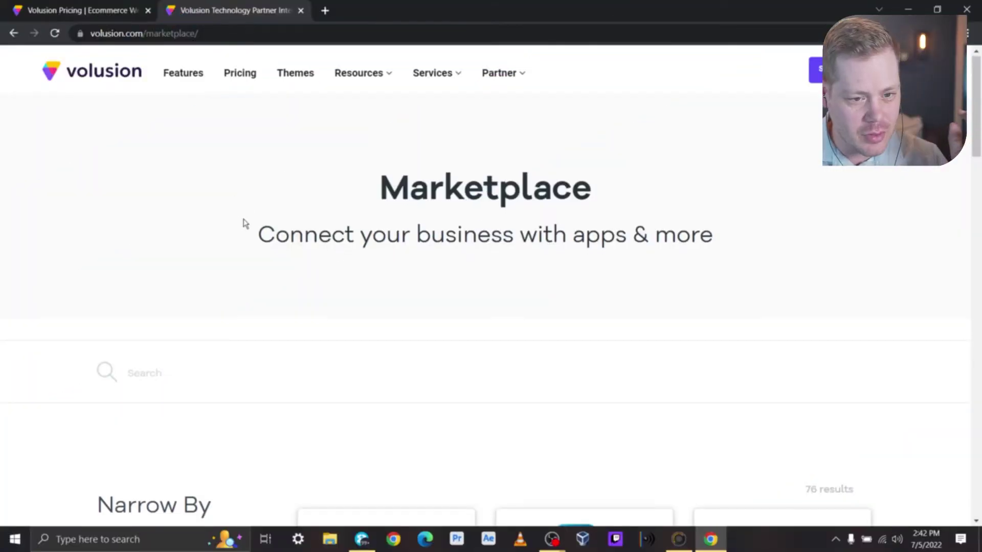
Examine the app categories and the first listed apps in Volusion's Marketplace
{"action": "scroll", "coordinate": [245, 220], "scroll_direction": "down", "scroll_amount": 5}
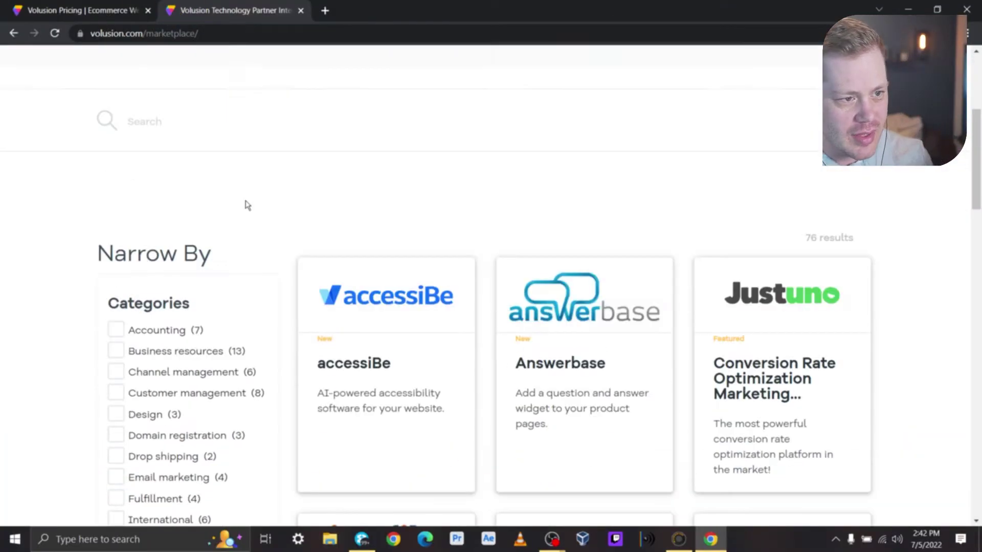
{"action": "scroll", "coordinate": [245, 211], "scroll_direction": "up", "scroll_amount": 3}
{"action": "scroll", "coordinate": [241, 220], "scroll_direction": "down", "scroll_amount": 6}
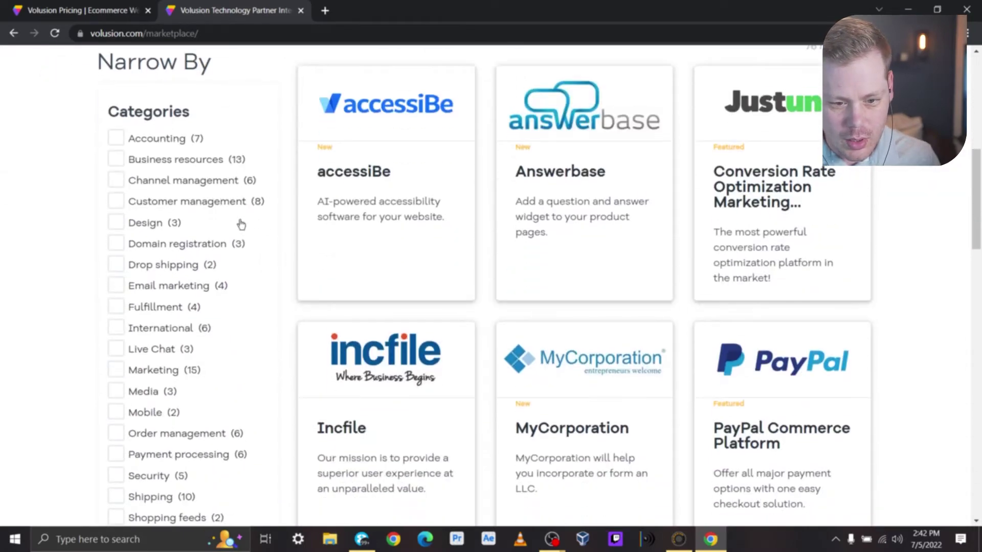
{"action": "scroll", "coordinate": [241, 224], "scroll_direction": "down", "scroll_amount": 1}
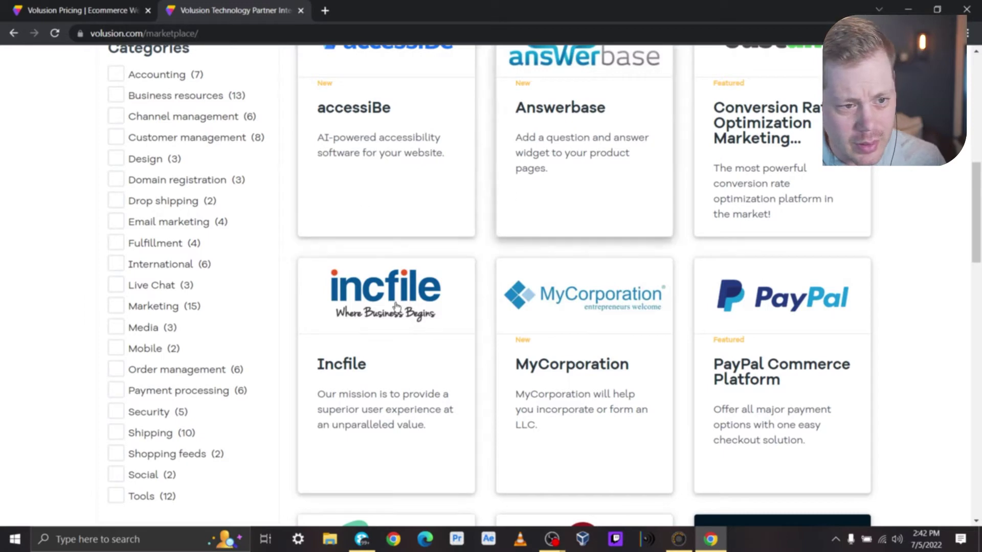
{"action": "scroll", "coordinate": [394, 306], "scroll_direction": "up", "scroll_amount": 1}
{"action": "scroll", "coordinate": [468, 220], "scroll_direction": "up", "scroll_amount": 1}
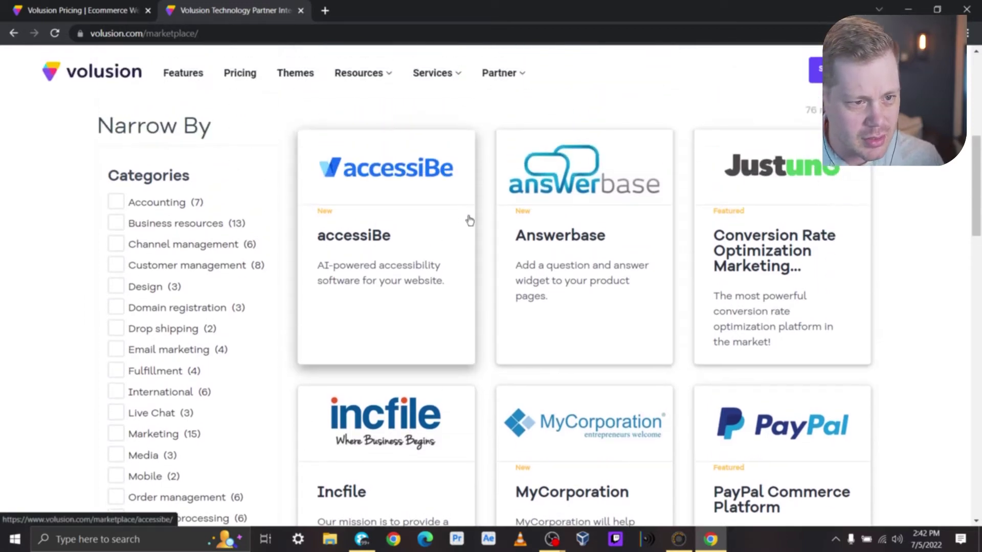
{"action": "scroll", "coordinate": [486, 223], "scroll_direction": "down", "scroll_amount": 1}
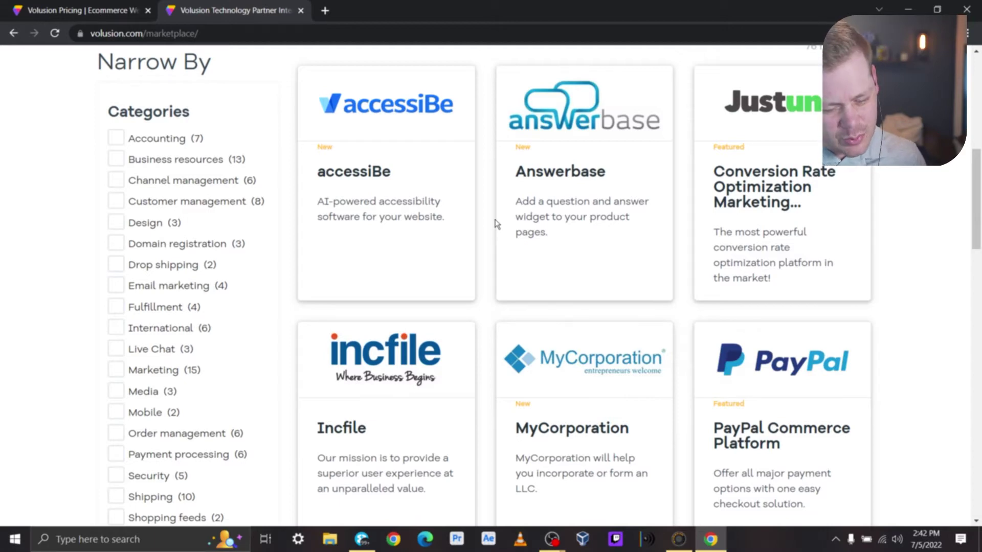
{"action": "scroll", "coordinate": [487, 194], "scroll_direction": "down", "scroll_amount": 1}
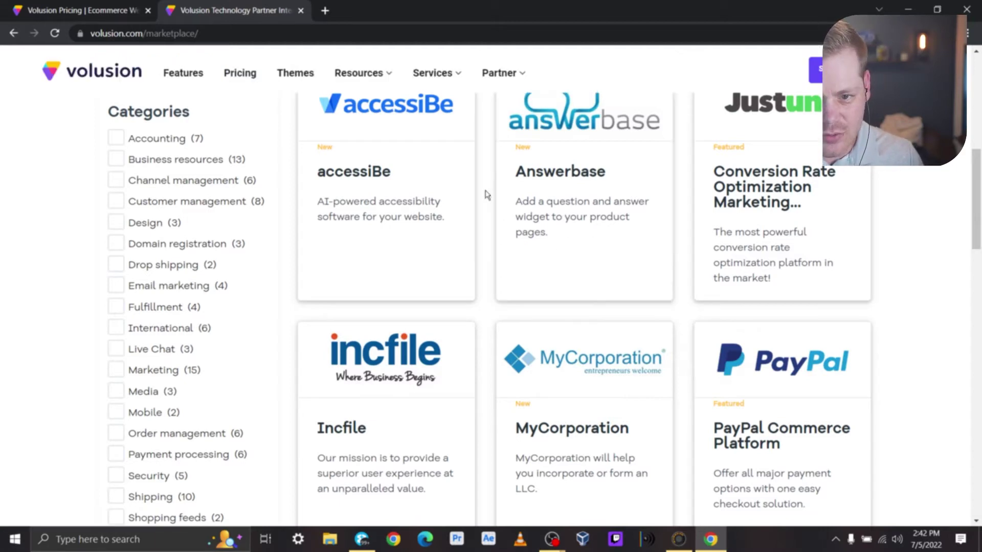
Look through the remaining Marketplace app listings, including the payment, shipping and live chat apps, and recheck the category list
{"action": "scroll", "coordinate": [487, 199], "scroll_direction": "down", "scroll_amount": 5}
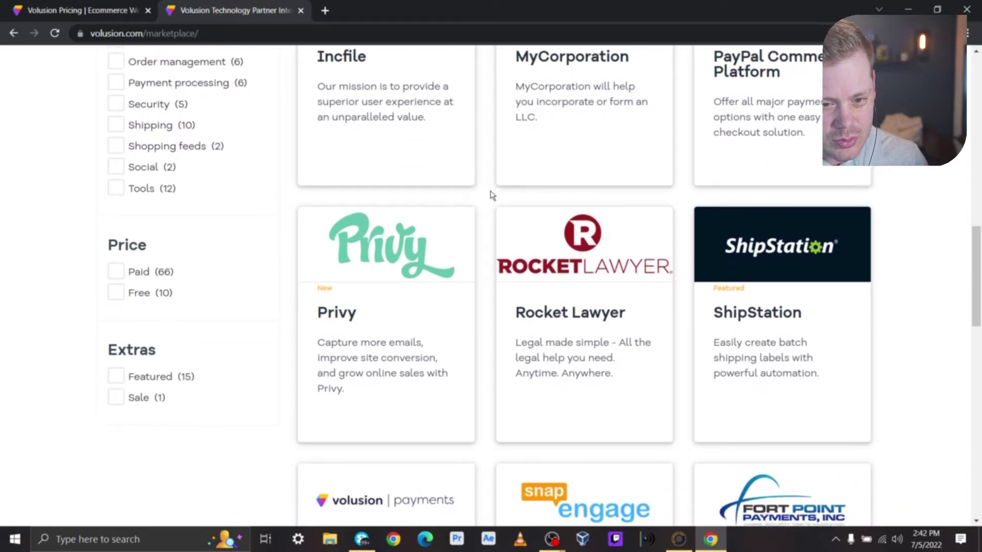
{"action": "scroll", "coordinate": [499, 234], "scroll_direction": "down", "scroll_amount": 2}
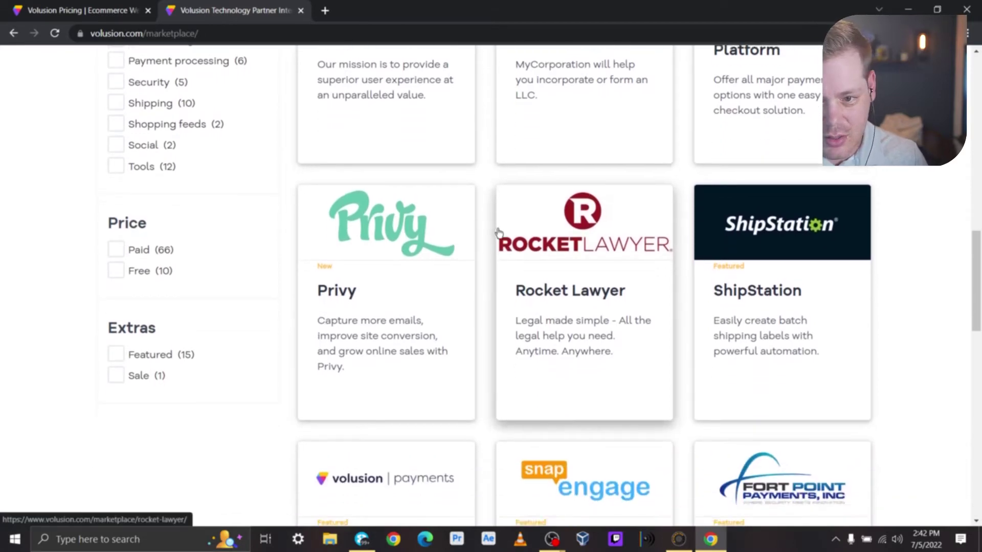
{"action": "scroll", "coordinate": [498, 233], "scroll_direction": "down", "scroll_amount": 3}
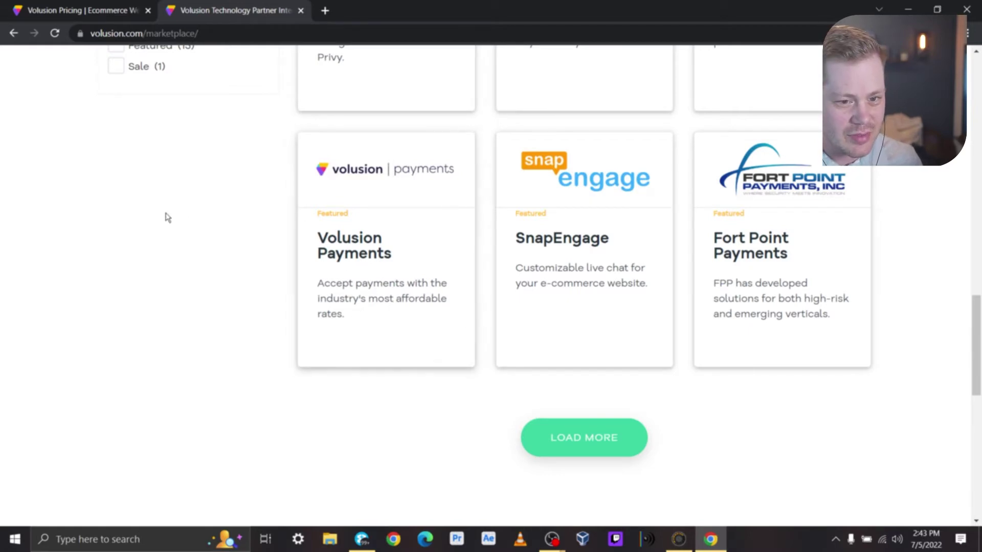
{"action": "scroll", "coordinate": [280, 235], "scroll_direction": "up", "scroll_amount": 2}
{"action": "scroll", "coordinate": [281, 237], "scroll_direction": "up", "scroll_amount": 10}
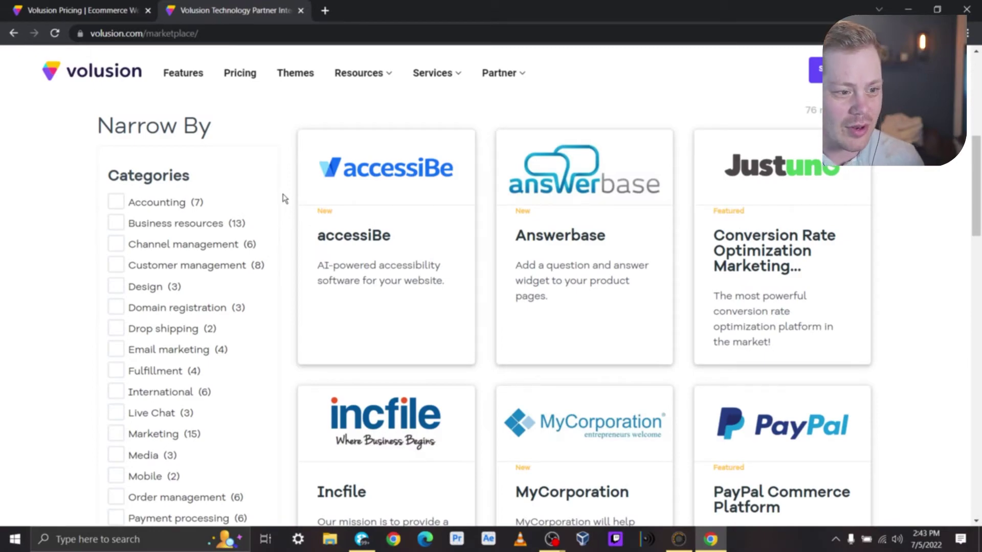
{"action": "scroll", "coordinate": [285, 198], "scroll_direction": "up", "scroll_amount": 6}
{"action": "scroll", "coordinate": [406, 253], "scroll_direction": "down", "scroll_amount": 12}
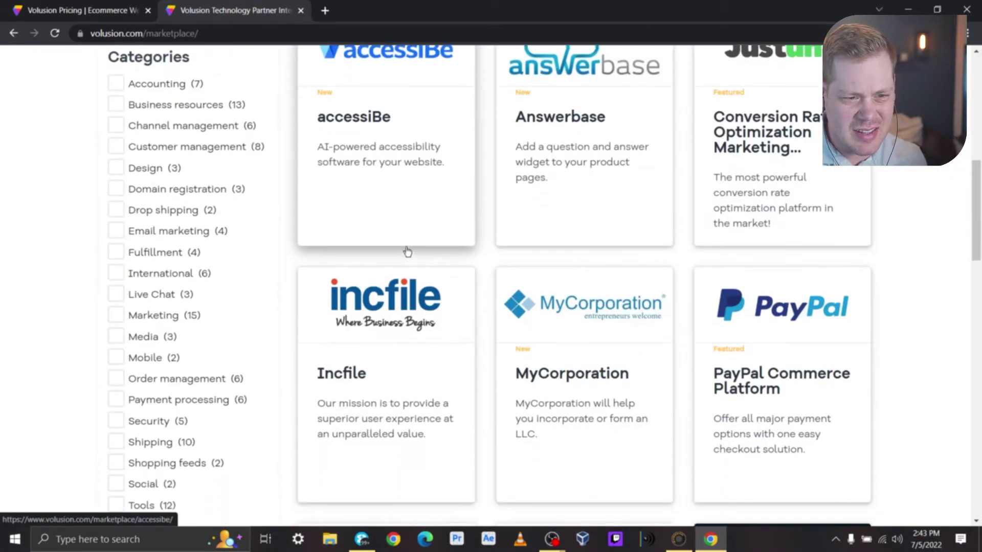
{"action": "scroll", "coordinate": [406, 264], "scroll_direction": "down", "scroll_amount": 4}
{"action": "scroll", "coordinate": [407, 262], "scroll_direction": "down", "scroll_amount": 5}
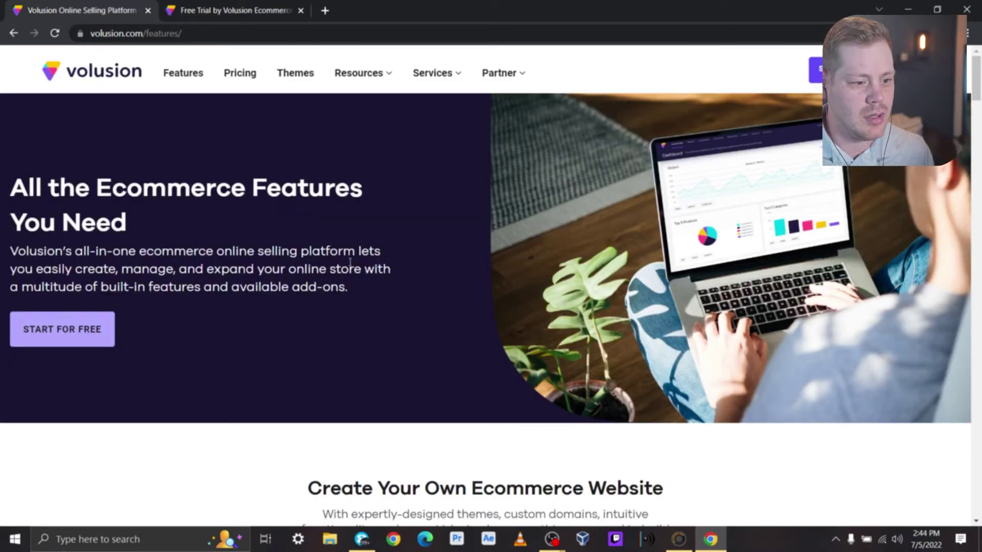
Review the website-building section of Volusion's features page and search the Marketplace for "wordpress"
{"action": "scroll", "coordinate": [365, 235], "scroll_direction": "down", "scroll_amount": 6}
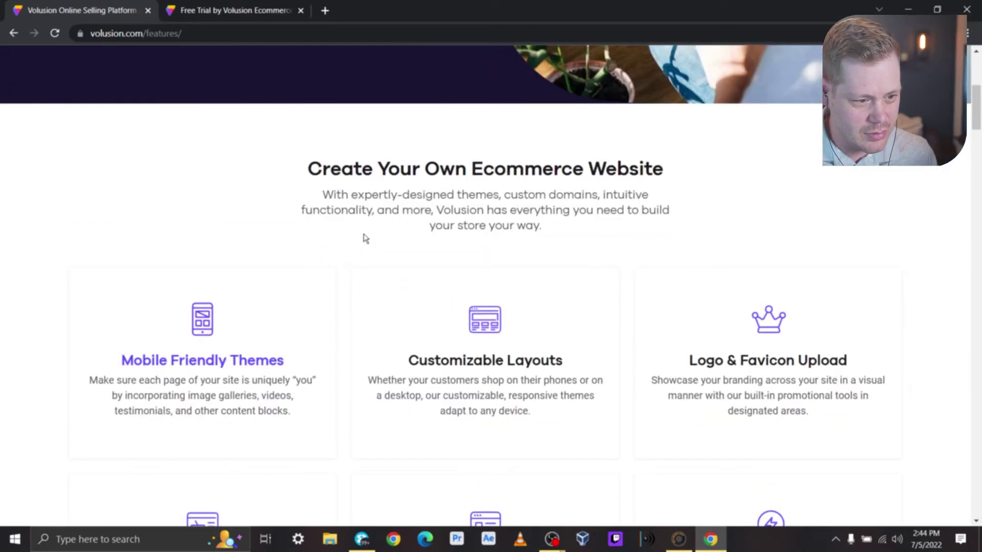
{"action": "scroll", "coordinate": [360, 241], "scroll_direction": "down", "scroll_amount": 1}
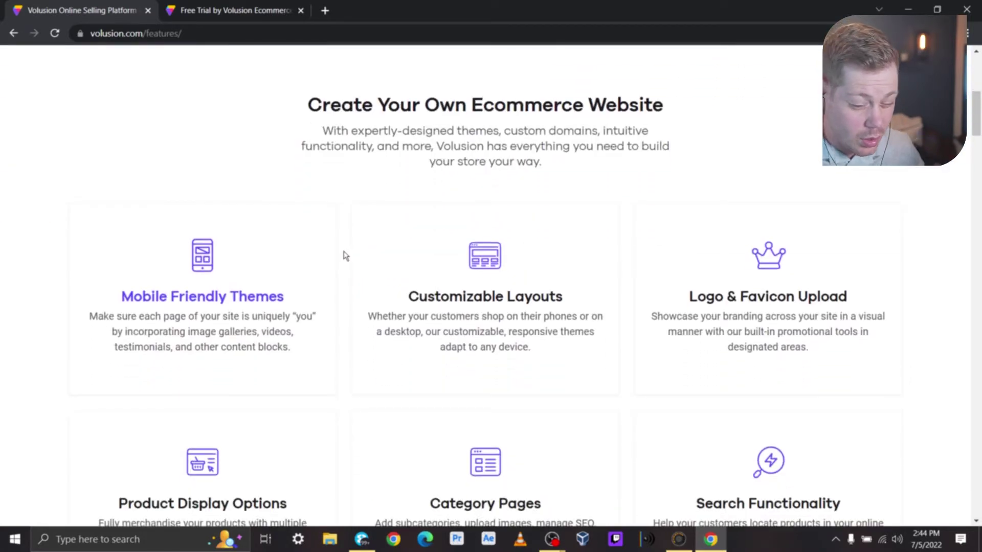
{"action": "left_click", "coordinate": [251, 9]}
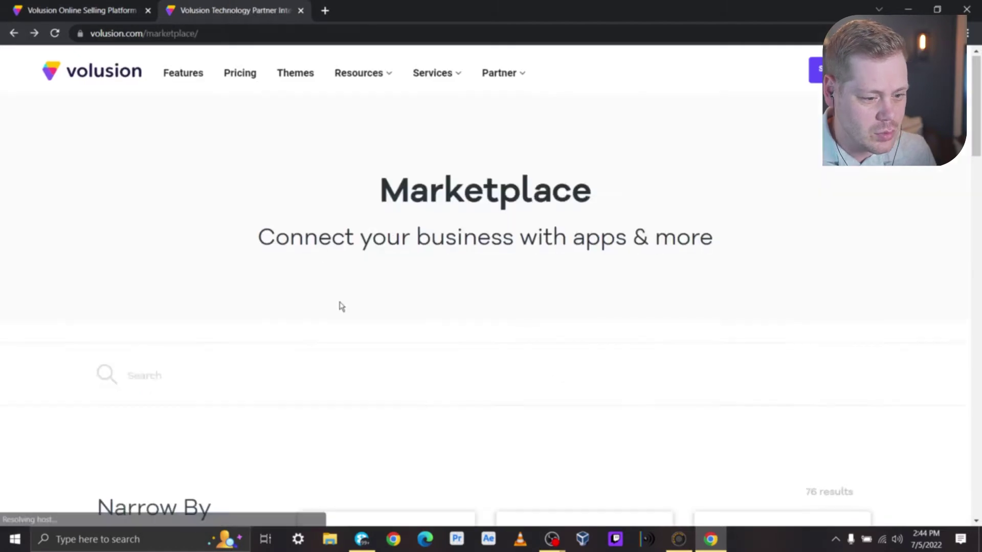
{"action": "scroll", "coordinate": [307, 271], "scroll_direction": "down", "scroll_amount": 8}
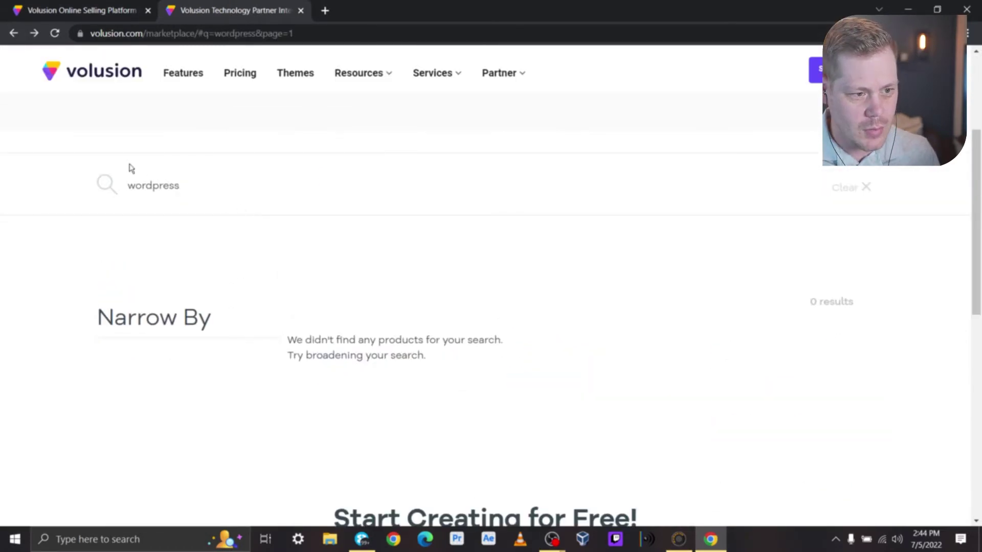
Search the Marketplace for "hubspot" in place of "wordpress", and clear the search
{"action": "left_click_drag", "start_coordinate": [183, 187], "coordinate": [128, 172]}
{"action": "type", "text": "hubspot"}
{"action": "key", "text": "BackSpace"}
{"action": "key", "text": "BackSpace"}
{"action": "key", "text": "BackSpace"}
{"action": "key", "text": "BackSpace"}
{"action": "key", "text": "BackSpace"}
{"action": "key", "text": "BackSpace"}
{"action": "key", "text": "BackSpace"}
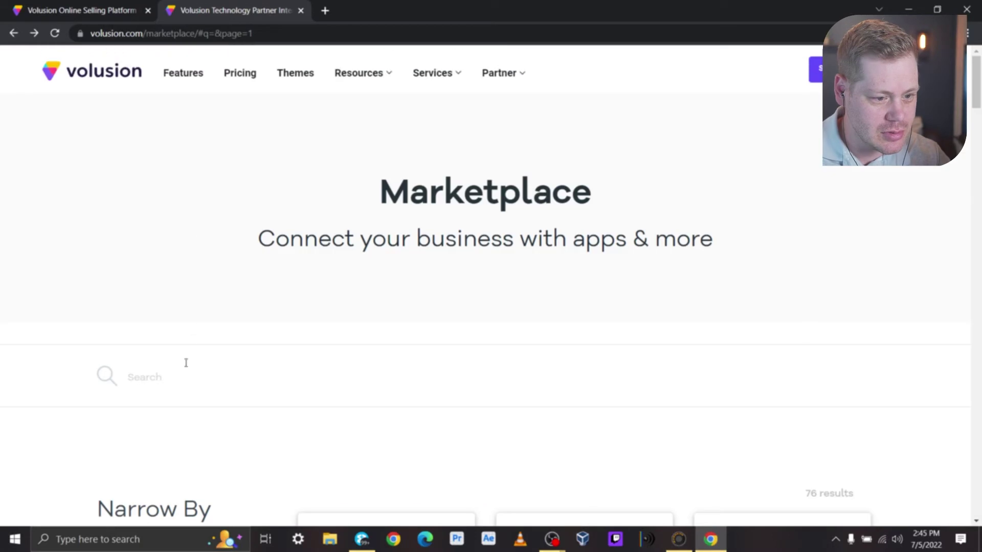
Search the Marketplace for "salesforce" and check the results
{"action": "type", "text": "salesforce"}
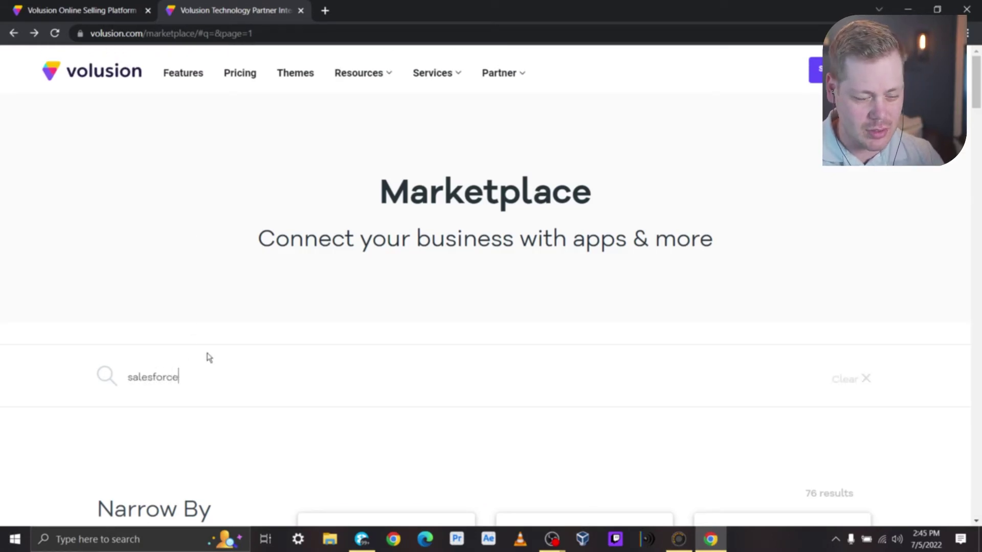
{"action": "scroll", "coordinate": [286, 337], "scroll_direction": "down", "scroll_amount": 10}
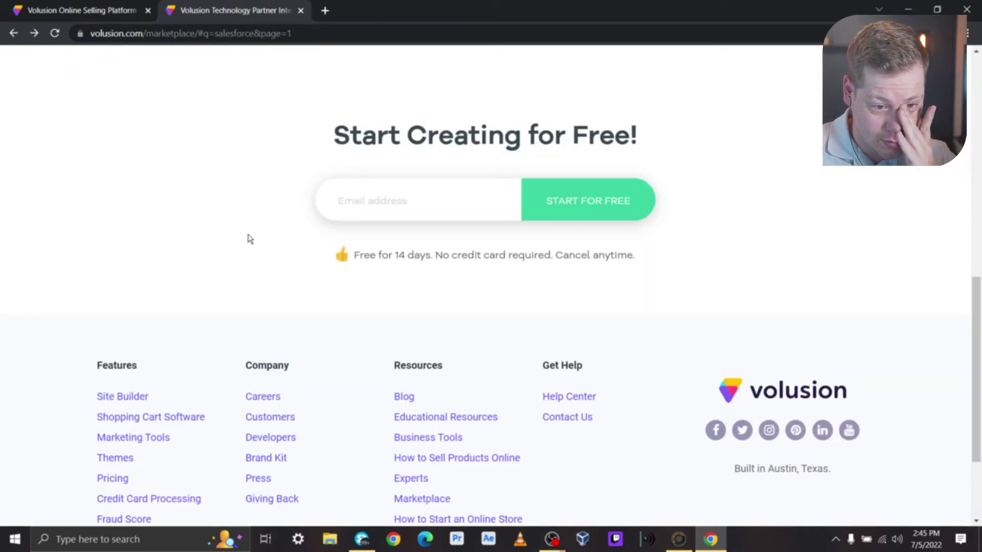
{"action": "scroll", "coordinate": [250, 221], "scroll_direction": "up", "scroll_amount": 2}
{"action": "scroll", "coordinate": [251, 220], "scroll_direction": "up", "scroll_amount": 9}
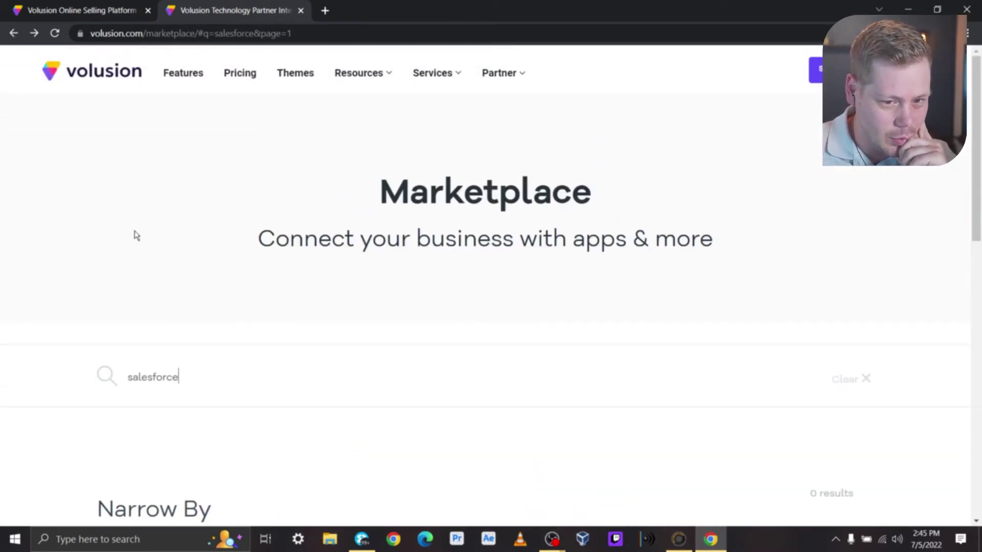
{"action": "left_click", "coordinate": [96, 11]}
{"action": "left_click", "coordinate": [228, 10]}
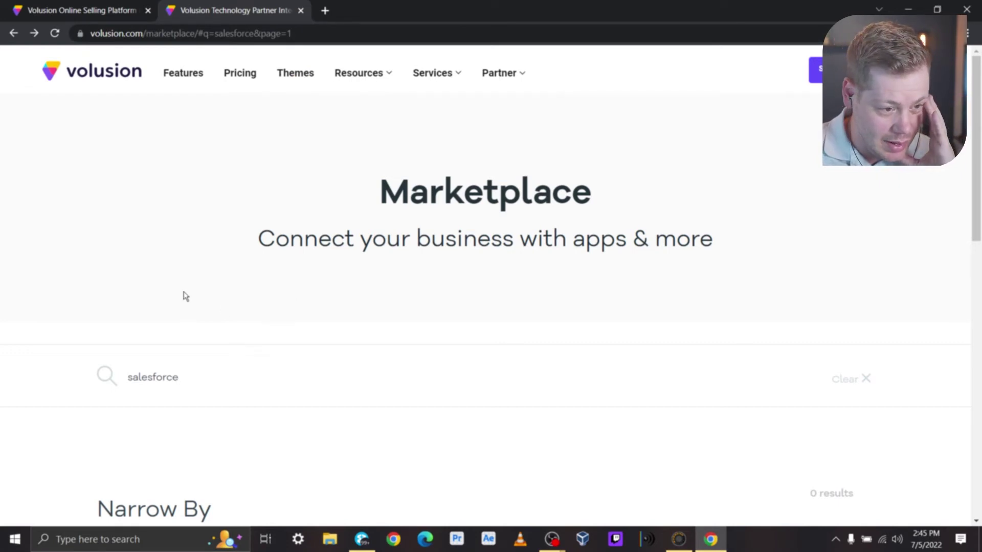
{"action": "scroll", "coordinate": [185, 296], "scroll_direction": "down", "scroll_amount": 6}
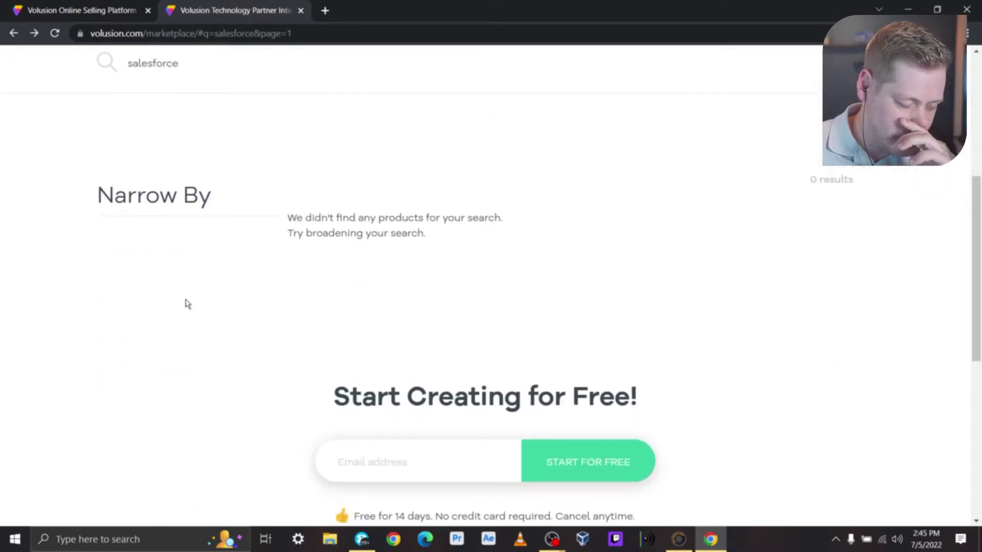
Search the Marketplace for "square" and clear the search term
{"action": "left_click_drag", "start_coordinate": [222, 68], "coordinate": [109, 83]}
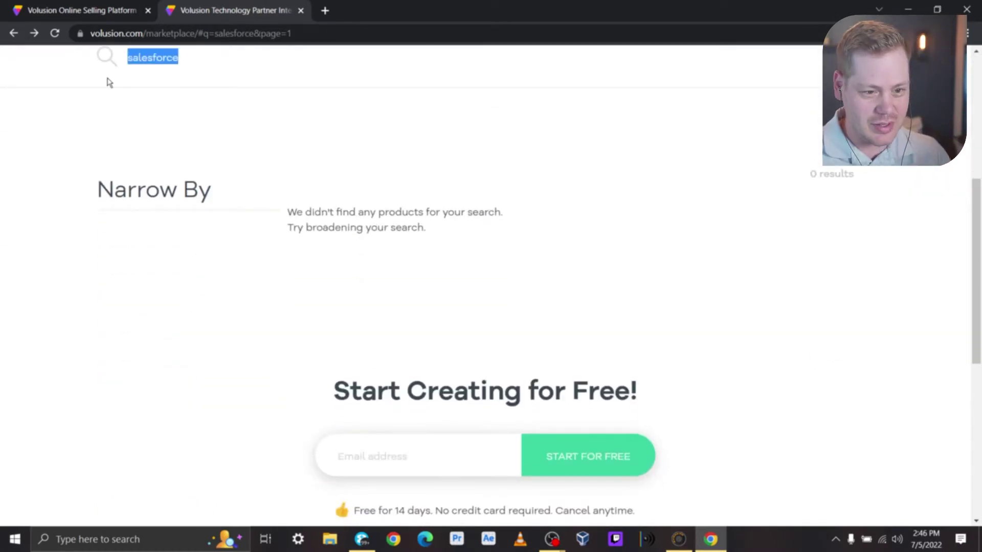
{"action": "type", "text": "square"}
{"action": "left_click_drag", "start_coordinate": [199, 69], "coordinate": [59, 71]}
{"action": "key", "text": "BackSpace"}
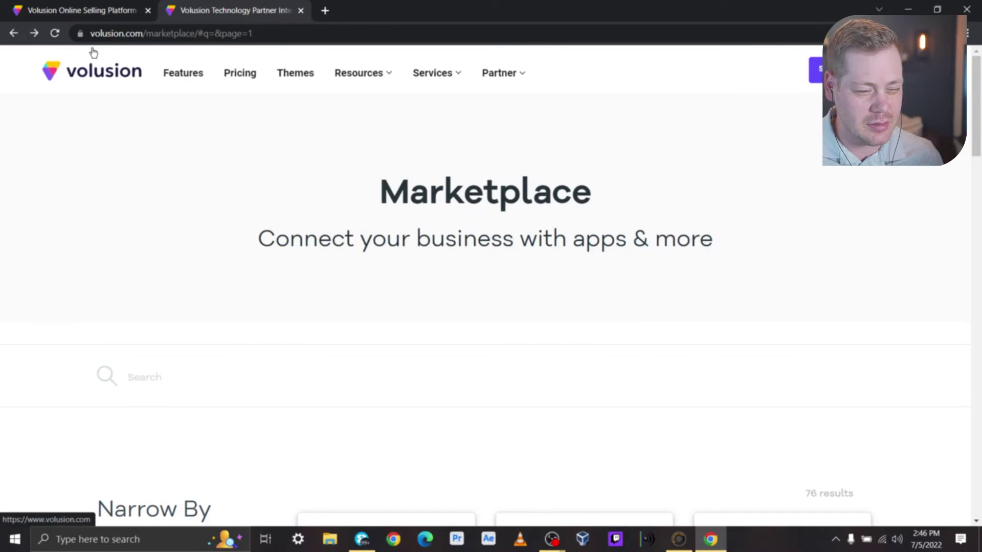
Return to the Volusion features page and review the rest of its website-building features, including HTML/CSS editor access
{"action": "left_click", "coordinate": [95, 11]}
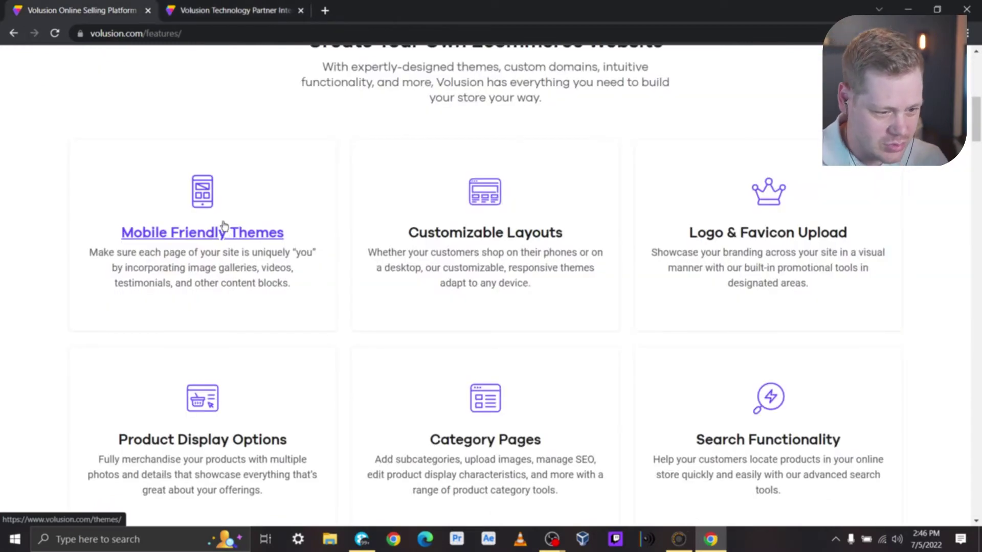
{"action": "scroll", "coordinate": [225, 230], "scroll_direction": "down", "scroll_amount": 1}
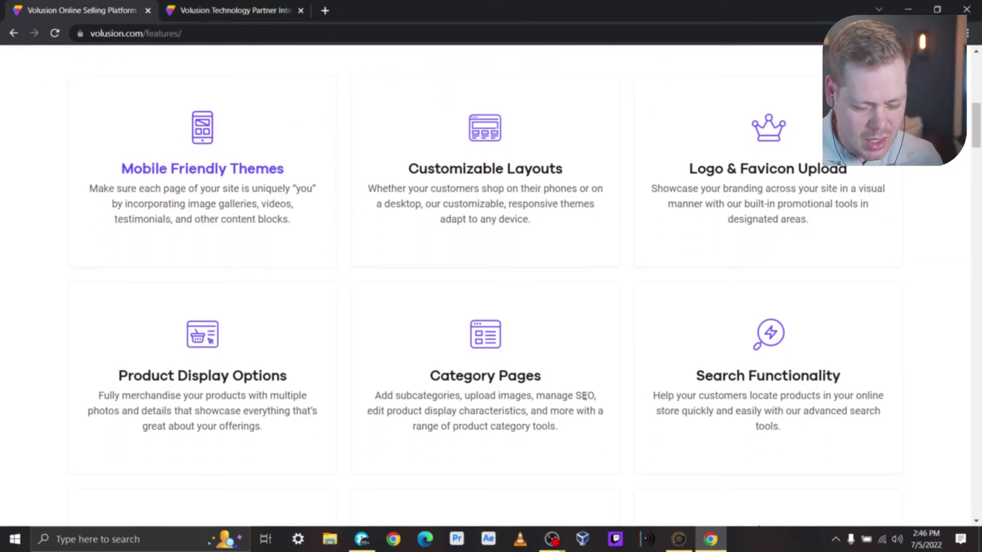
{"action": "scroll", "coordinate": [440, 193], "scroll_direction": "down", "scroll_amount": 6}
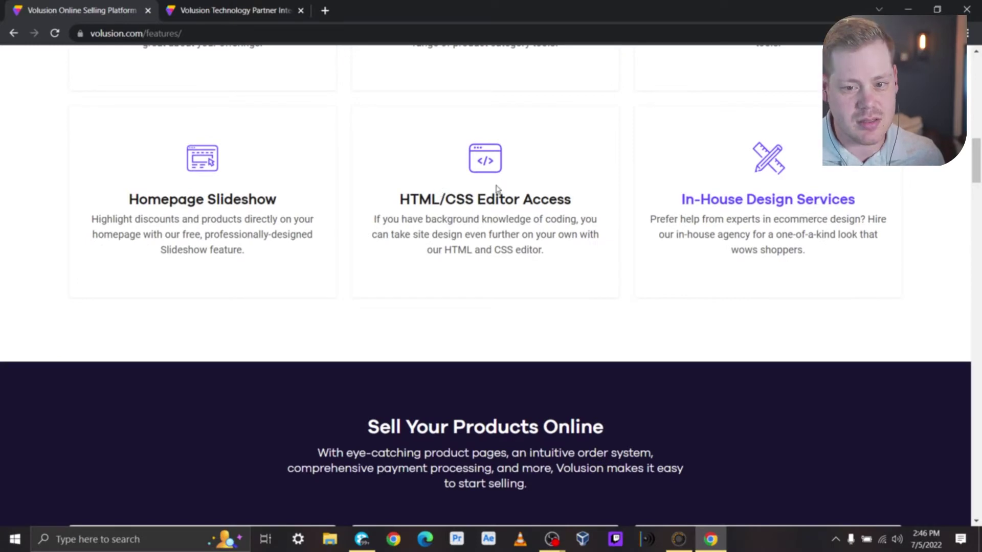
Open the In-House Design Services page and review the Studio agency's marketing and web design offerings
{"action": "left_click", "coordinate": [742, 197]}
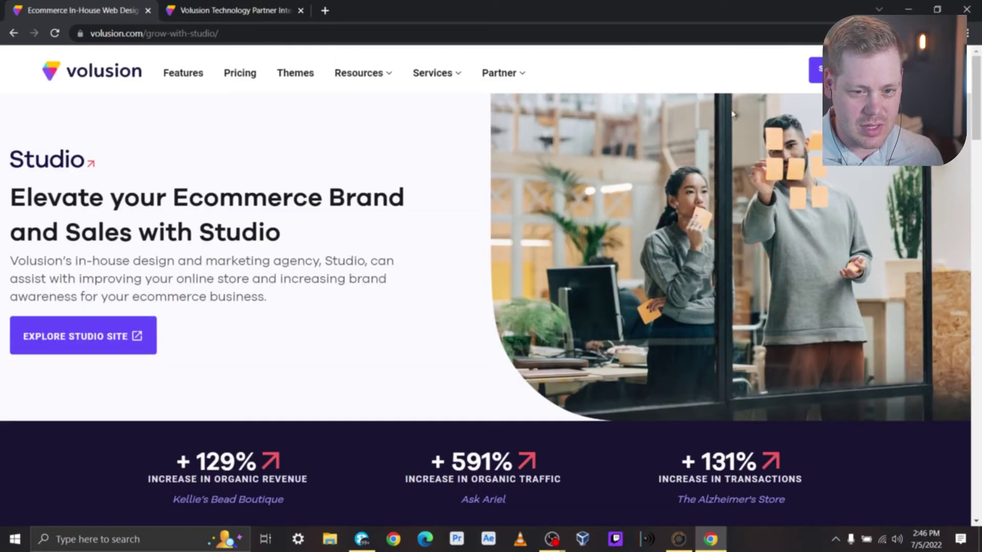
{"action": "scroll", "coordinate": [308, 204], "scroll_direction": "down", "scroll_amount": 10}
{"action": "scroll", "coordinate": [308, 204], "scroll_direction": "down", "scroll_amount": 15}
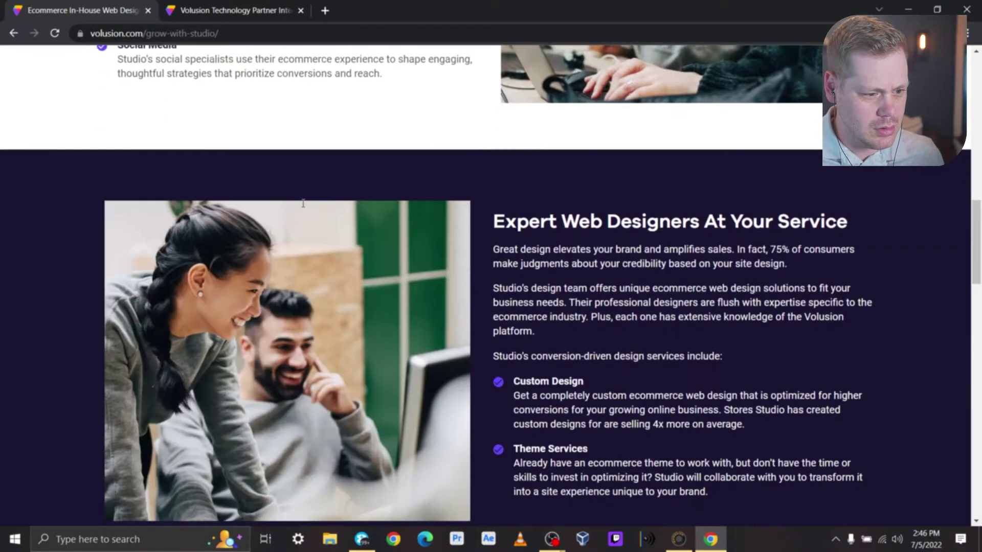
{"action": "scroll", "coordinate": [304, 213], "scroll_direction": "down", "scroll_amount": 6}
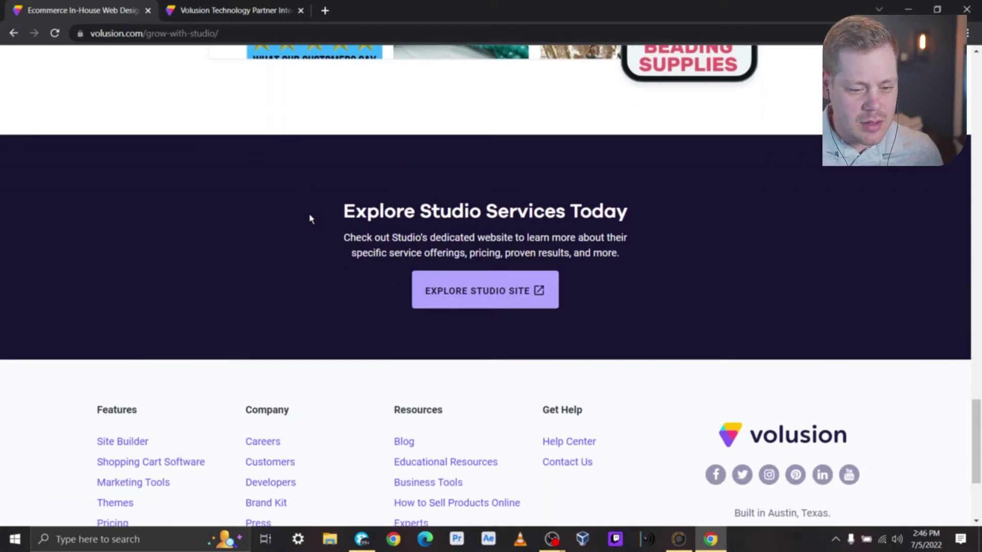
{"action": "scroll", "coordinate": [306, 225], "scroll_direction": "down", "scroll_amount": 4}
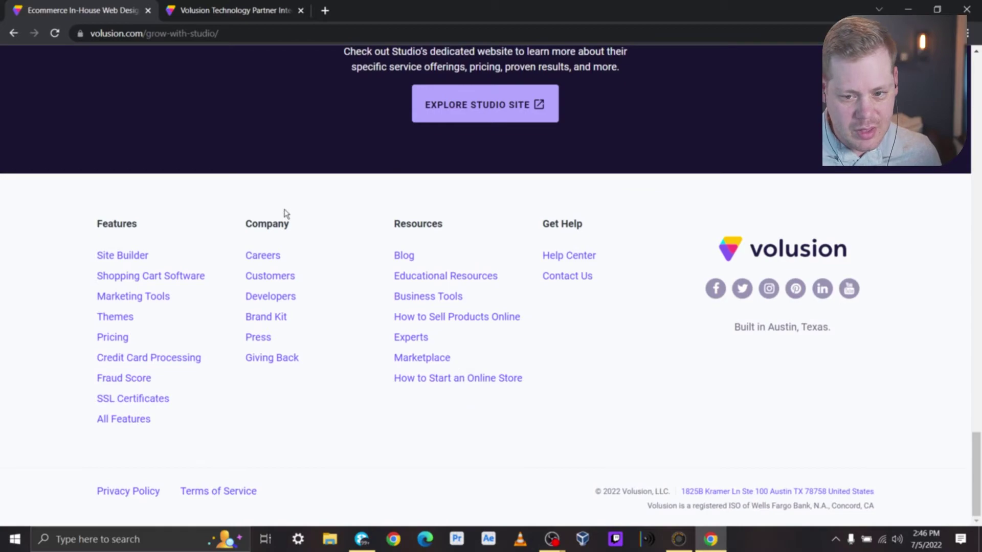
{"action": "scroll", "coordinate": [284, 212], "scroll_direction": "up", "scroll_amount": 11}
{"action": "scroll", "coordinate": [280, 207], "scroll_direction": "up", "scroll_amount": 20}
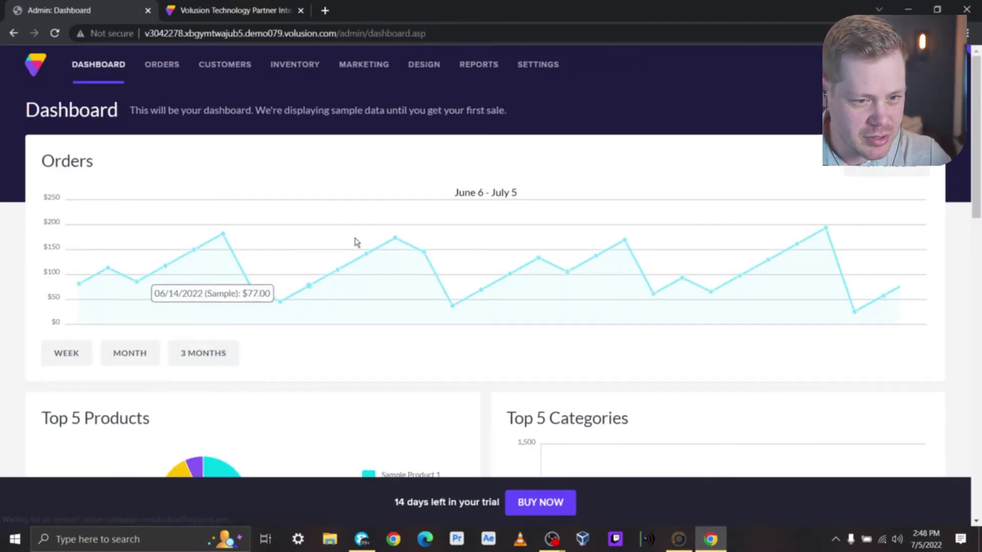
Examine the trial store's admin dashboard, including the orders, top products and top categories charts
{"action": "scroll", "coordinate": [614, 297], "scroll_direction": "down", "scroll_amount": 3}
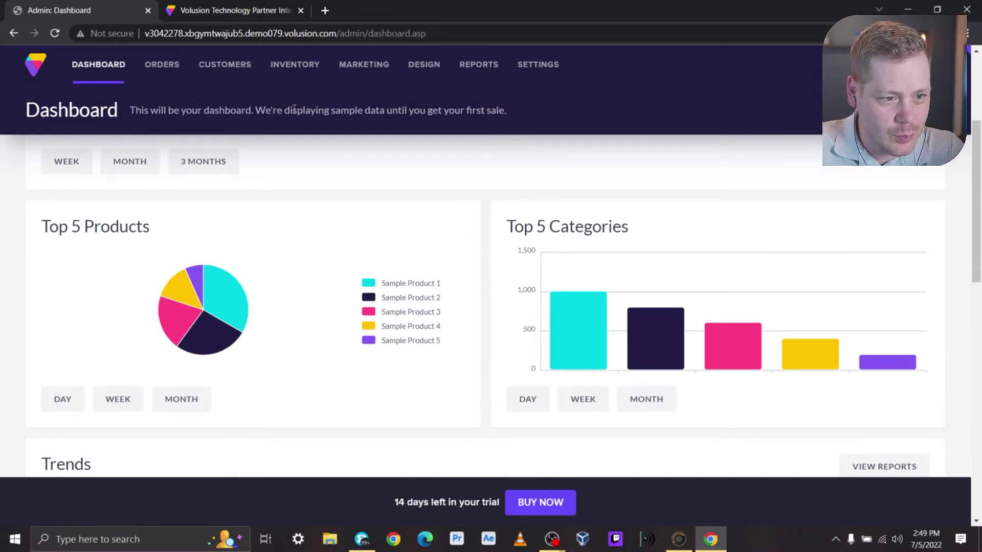
{"action": "scroll", "coordinate": [12, 127], "scroll_direction": "up", "scroll_amount": 3}
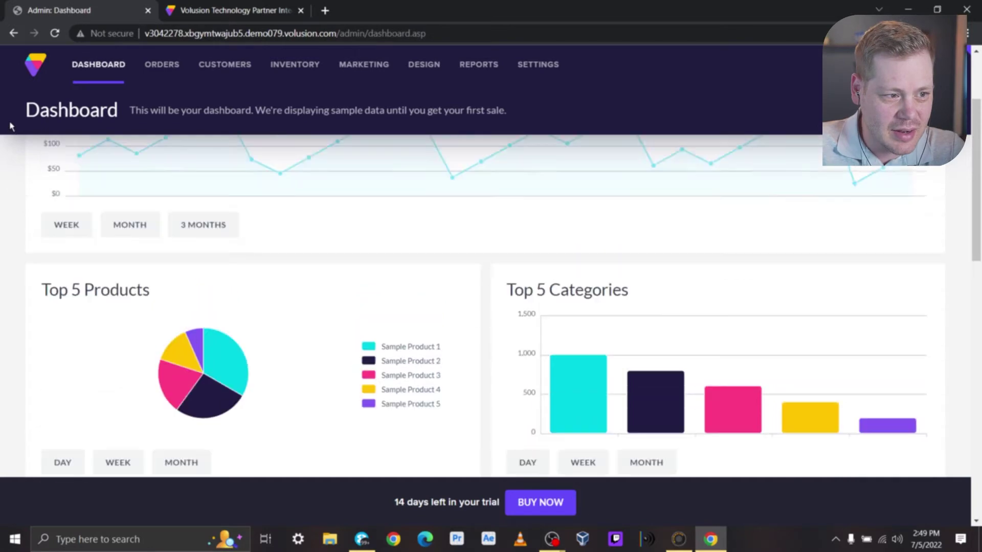
{"action": "scroll", "coordinate": [14, 129], "scroll_direction": "down", "scroll_amount": 3}
{"action": "scroll", "coordinate": [527, 368], "scroll_direction": "up", "scroll_amount": 3}
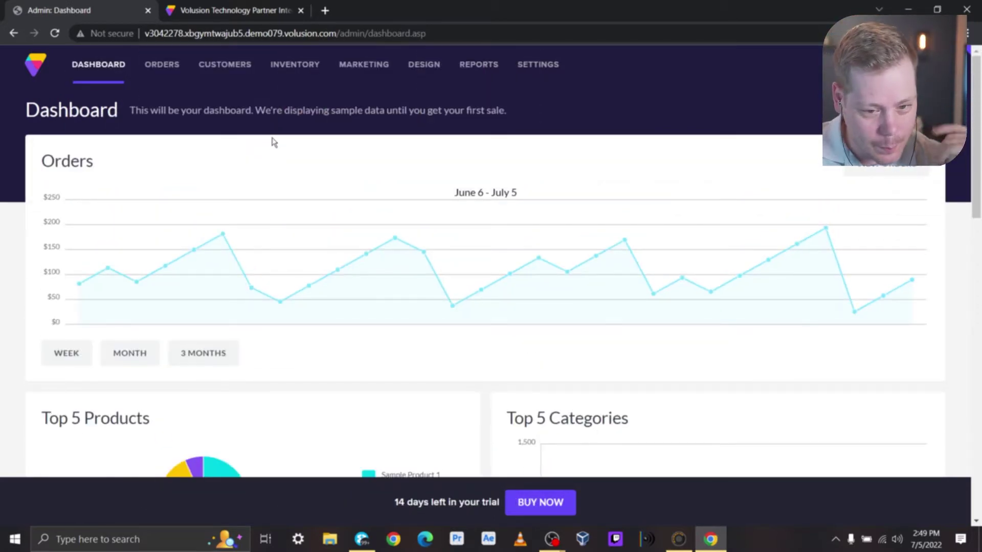
Open Volusion's pricing page and compare the plans' limits and features, focusing on Import/Export and the Professional plan
{"action": "left_click", "coordinate": [202, 12]}
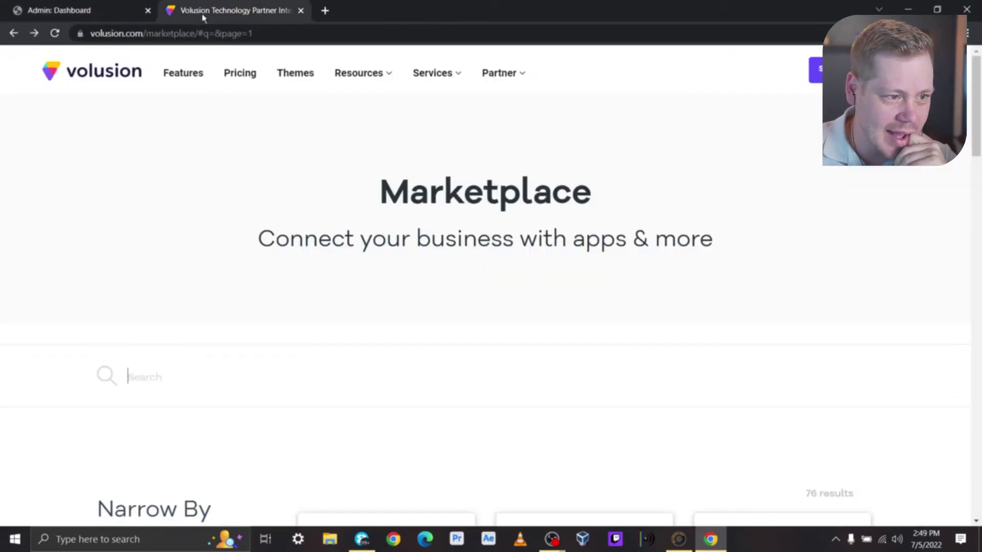
{"action": "left_click", "coordinate": [253, 81]}
{"action": "scroll", "coordinate": [330, 391], "scroll_direction": "down", "scroll_amount": 8}
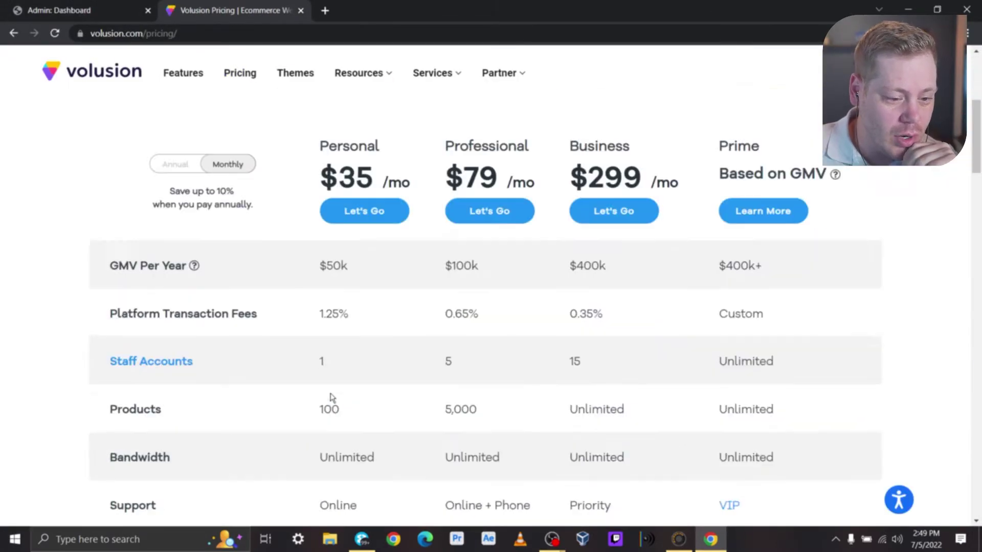
{"action": "scroll", "coordinate": [338, 385], "scroll_direction": "down", "scroll_amount": 7}
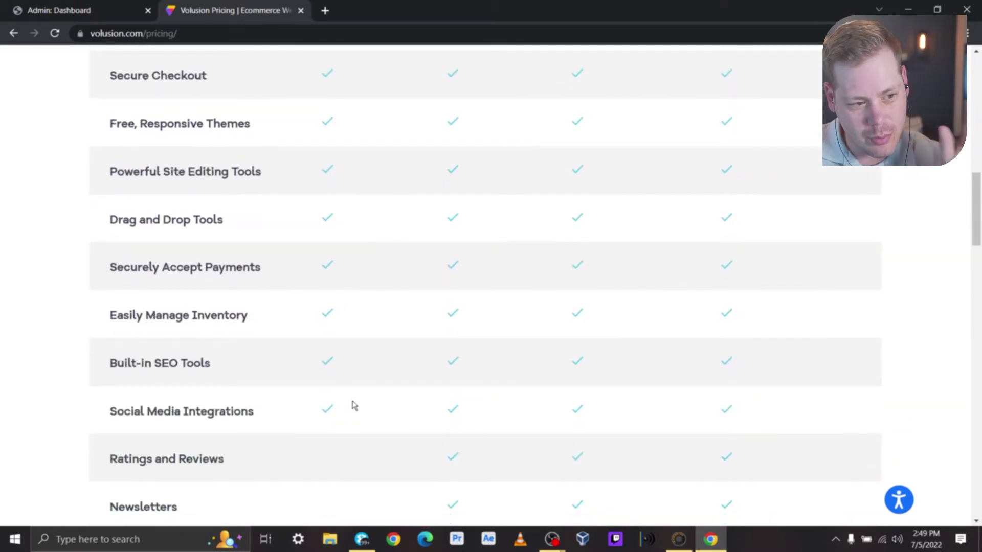
{"action": "scroll", "coordinate": [357, 402], "scroll_direction": "down", "scroll_amount": 4}
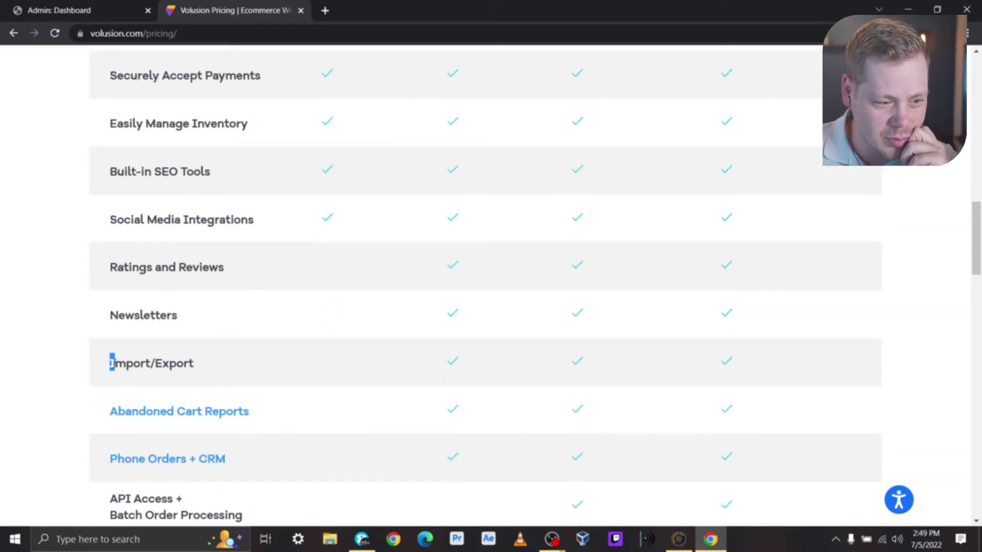
{"action": "left_click_drag", "start_coordinate": [109, 363], "coordinate": [198, 362]}
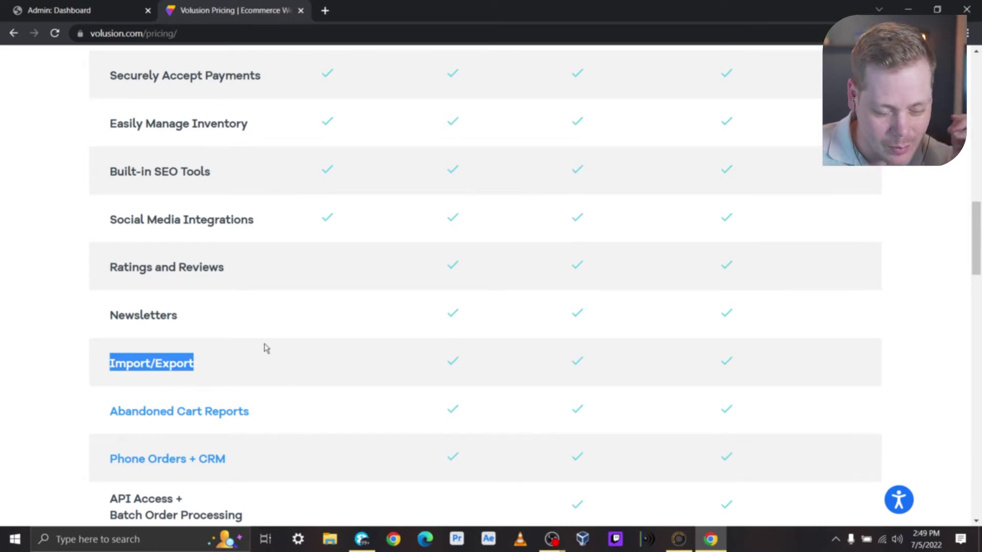
{"action": "scroll", "coordinate": [280, 336], "scroll_direction": "up", "scroll_amount": 17}
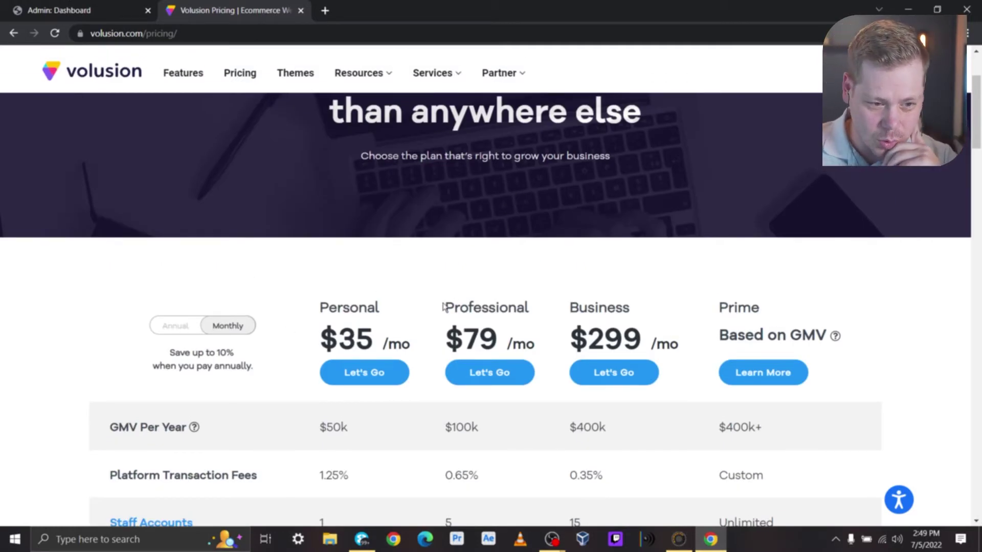
{"action": "left_click_drag", "start_coordinate": [443, 307], "coordinate": [541, 299]}
Go back to the trial store's dashboard and review it down to the support resources and To Do List
{"action": "left_click", "coordinate": [87, 10]}
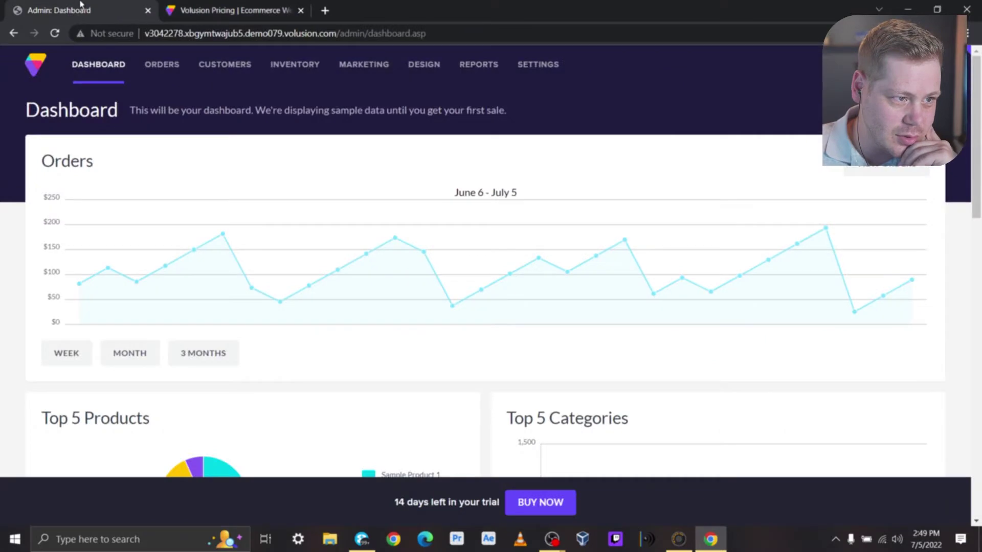
{"action": "scroll", "coordinate": [700, 348], "scroll_direction": "down", "scroll_amount": 5}
{"action": "scroll", "coordinate": [390, 289], "scroll_direction": "down", "scroll_amount": 8}
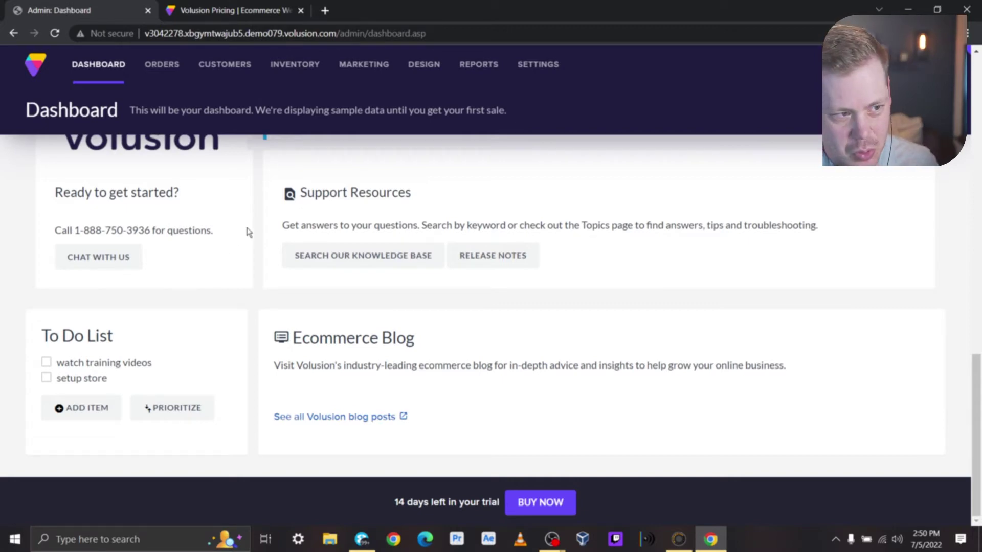
{"action": "scroll", "coordinate": [249, 233], "scroll_direction": "up", "scroll_amount": 10}
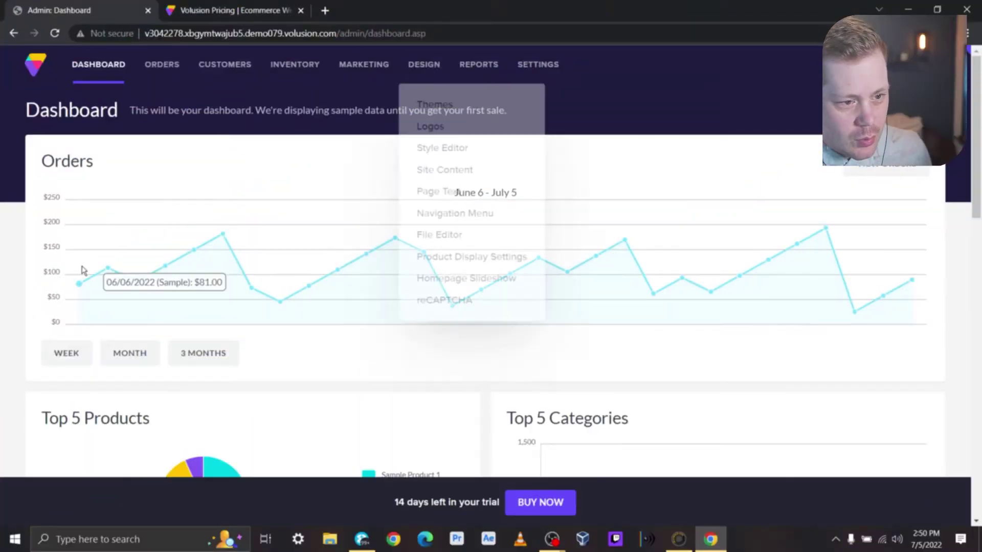
{"action": "scroll", "coordinate": [287, 338], "scroll_direction": "down", "scroll_amount": 6}
{"action": "scroll", "coordinate": [290, 337], "scroll_direction": "down", "scroll_amount": 3}
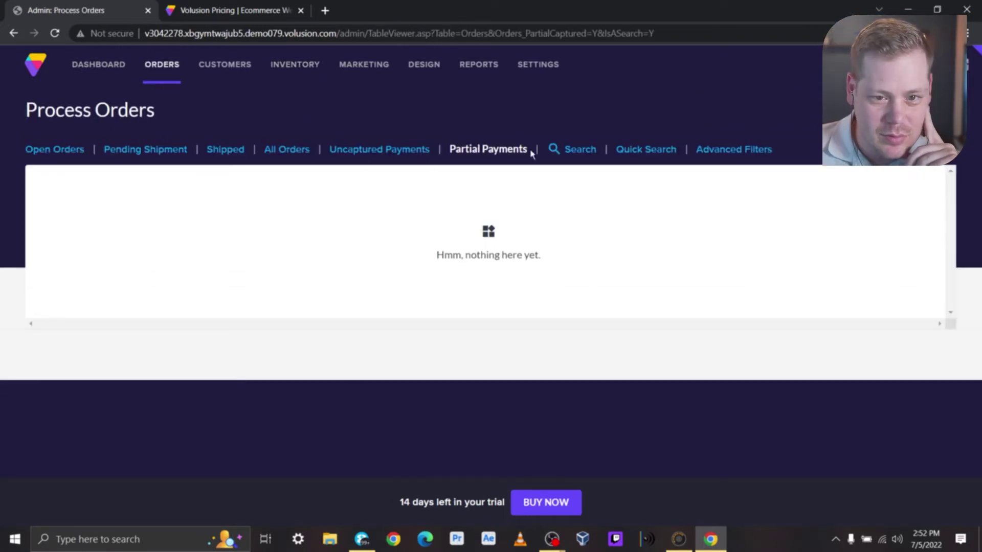
Inspect the advanced order filters on the Process Orders page, including the accounting options, and close them without filtering
{"action": "left_click", "coordinate": [730, 154]}
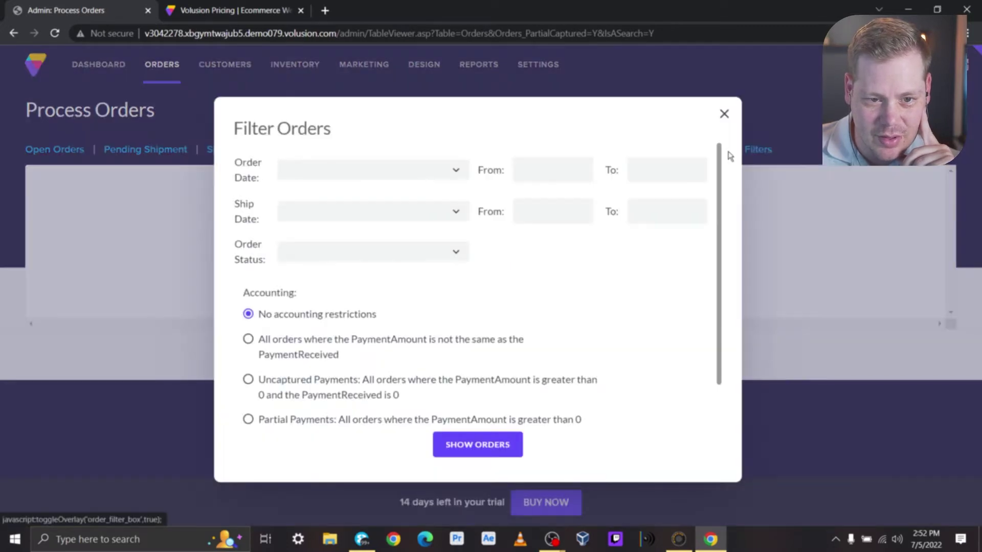
{"action": "scroll", "coordinate": [358, 245], "scroll_direction": "down", "scroll_amount": 1}
{"action": "scroll", "coordinate": [364, 246], "scroll_direction": "up", "scroll_amount": 1}
{"action": "scroll", "coordinate": [612, 335], "scroll_direction": "down", "scroll_amount": 1}
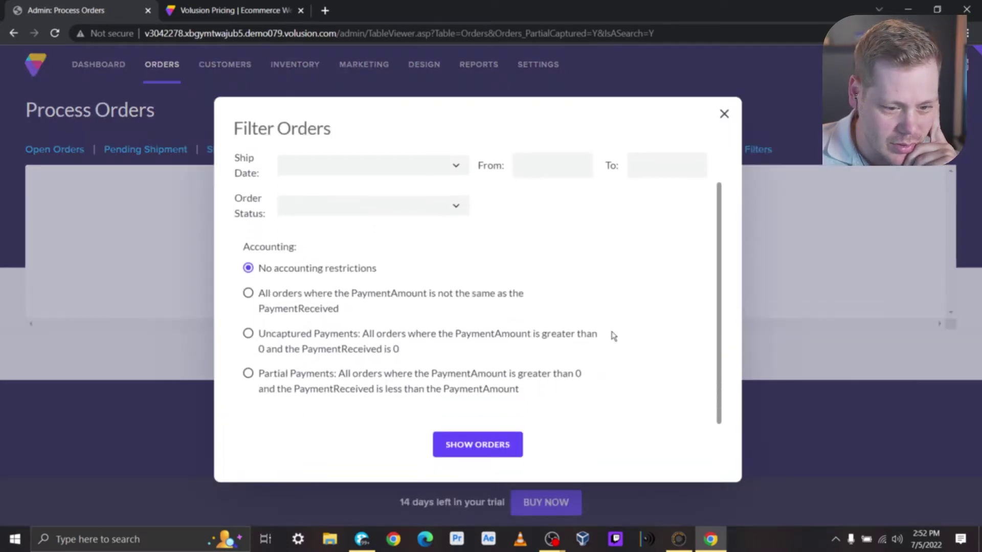
{"action": "left_click", "coordinate": [724, 116]}
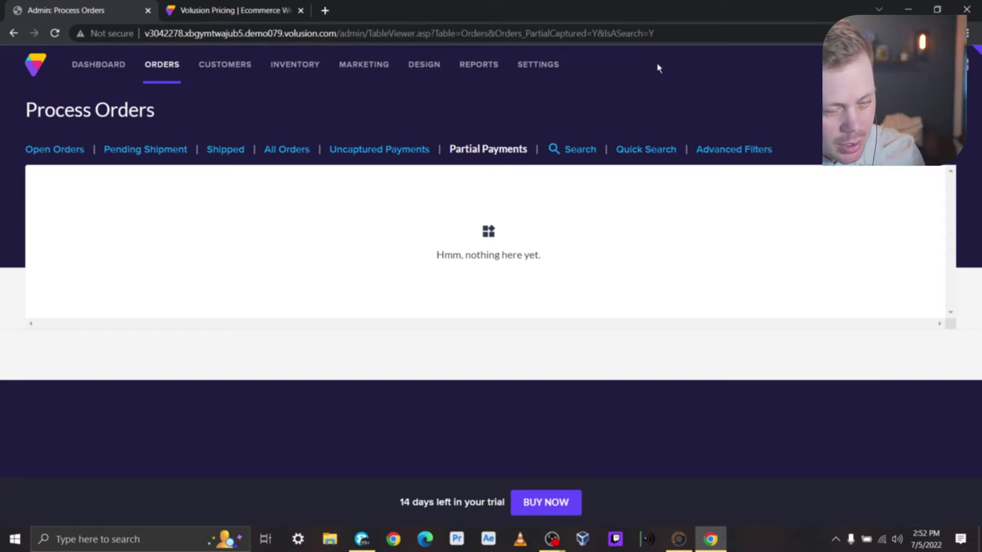
View the CRM System page for customers, return from it, and open the Administrators list
{"action": "mouse_move", "coordinate": [444, 74]}
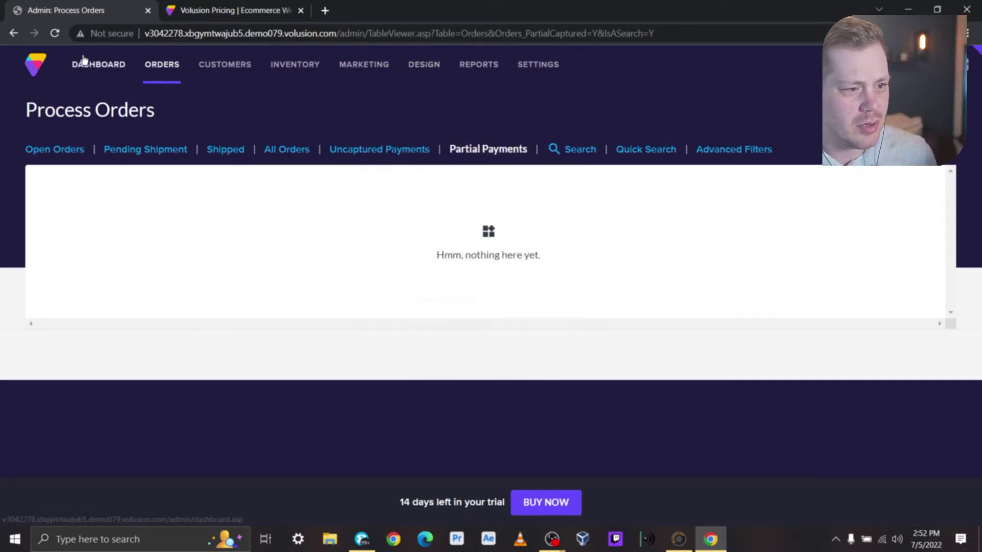
{"action": "mouse_move", "coordinate": [225, 65]}
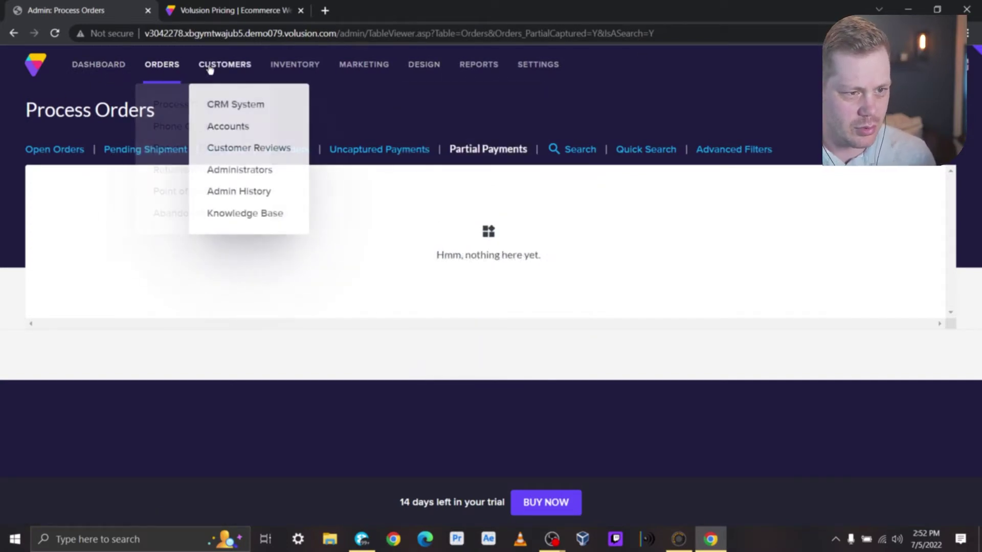
{"action": "left_click", "coordinate": [239, 107]}
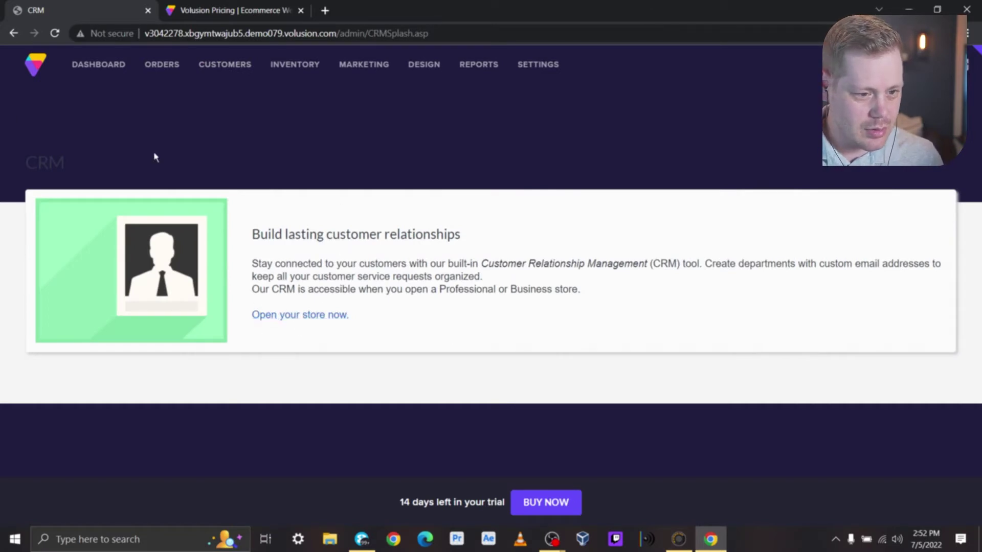
{"action": "key", "text": "alt+Left"}
{"action": "mouse_move", "coordinate": [225, 64]}
{"action": "left_click", "coordinate": [237, 174]}
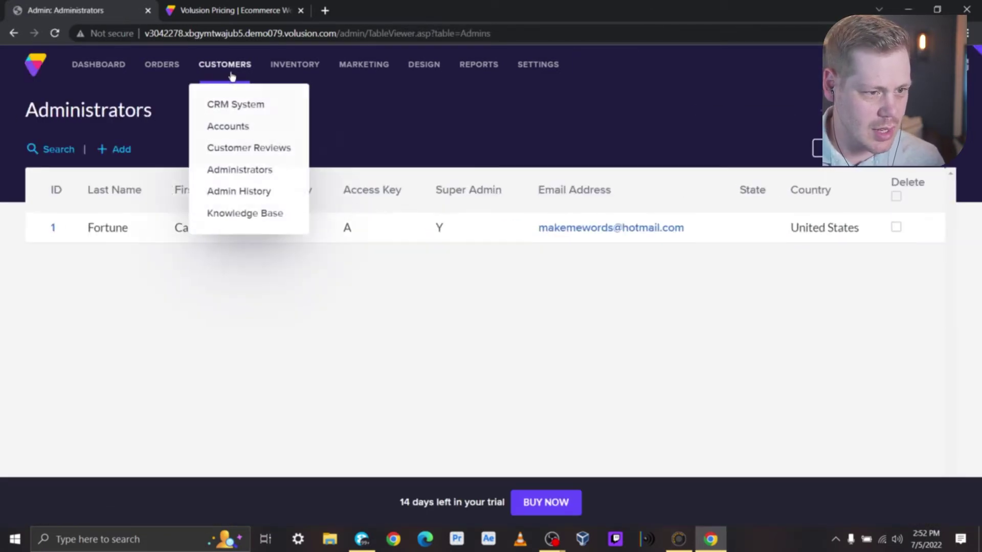
Start a new customer review titled "Test" and fill in its customer ID
{"action": "left_click", "coordinate": [224, 148]}
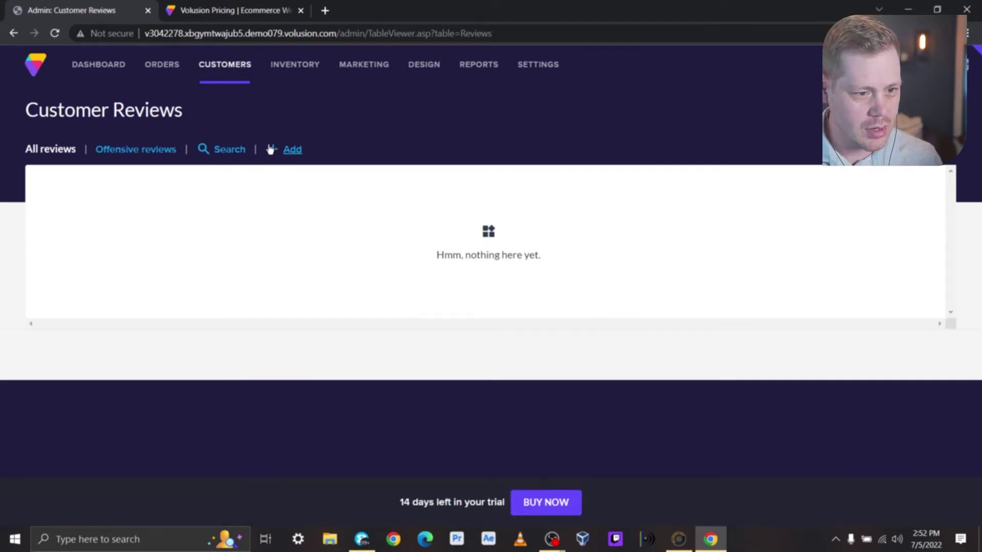
{"action": "left_click", "coordinate": [279, 149]}
{"action": "type", "text": "Test"}
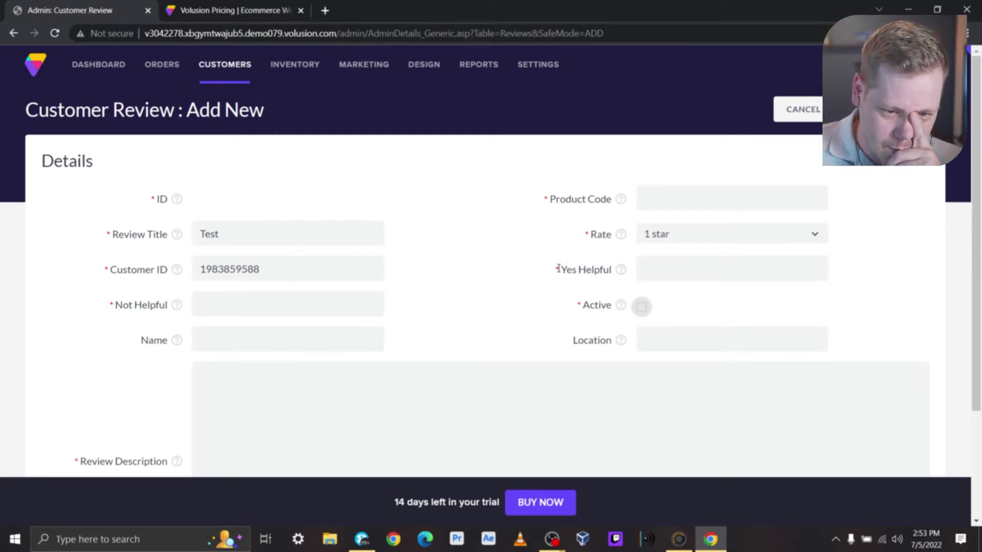
Check the help for the Yes Helpful field and set Product Code, Yes Helpful and Not Helpful to 0
{"action": "left_click", "coordinate": [620, 272]}
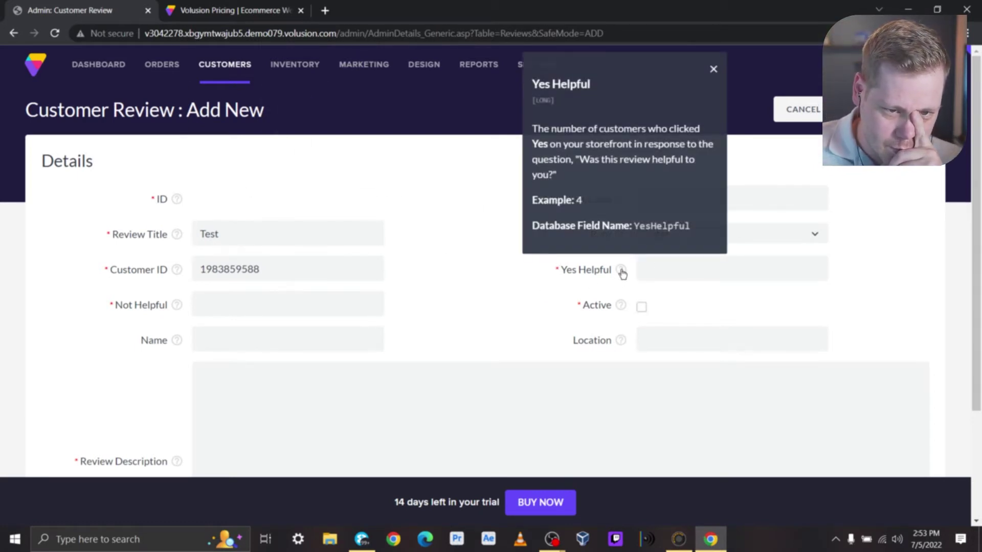
{"action": "left_click", "coordinate": [684, 260]}
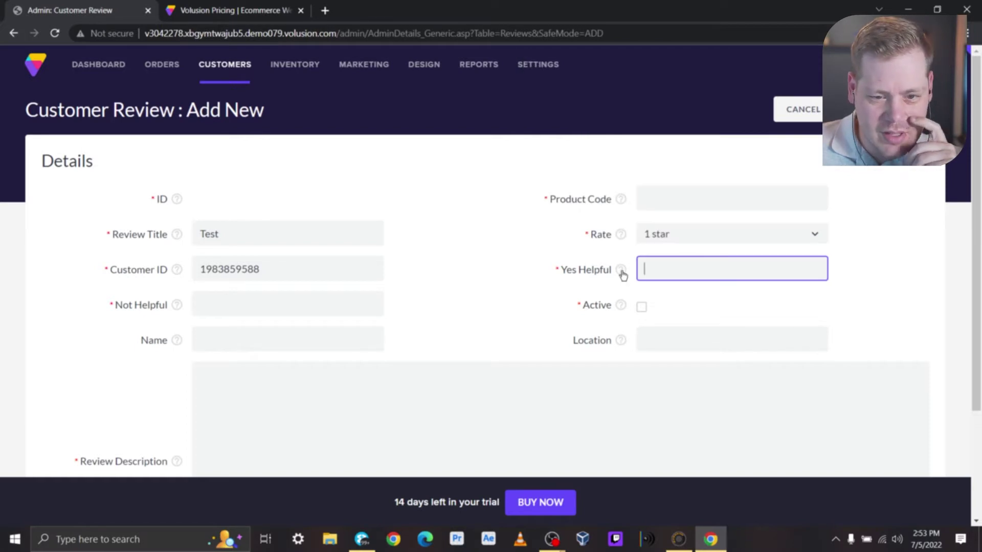
{"action": "left_click", "coordinate": [621, 272]}
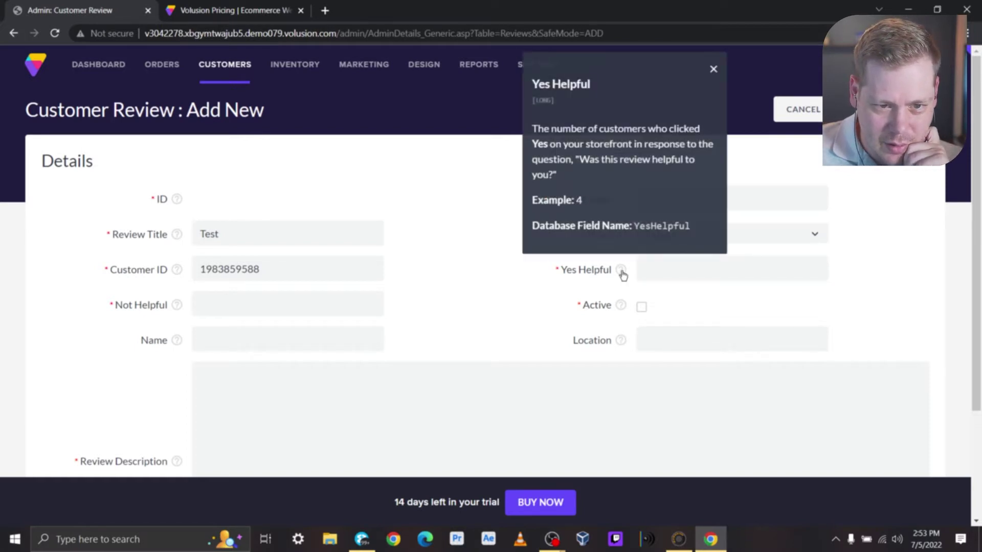
{"action": "left_click", "coordinate": [674, 257]}
{"action": "type", "text": "0"}
Fill in the reviewer's name and enter "Testington Kentucky" as the location
{"action": "left_click", "coordinate": [246, 340]}
{"action": "type", "text": "Test McTest"}
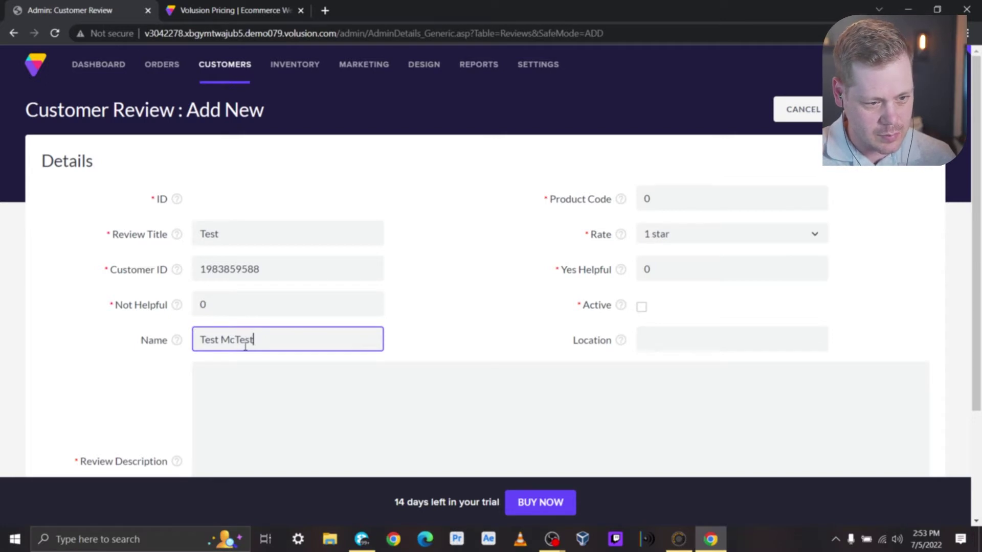
{"action": "type", "text": "a"}
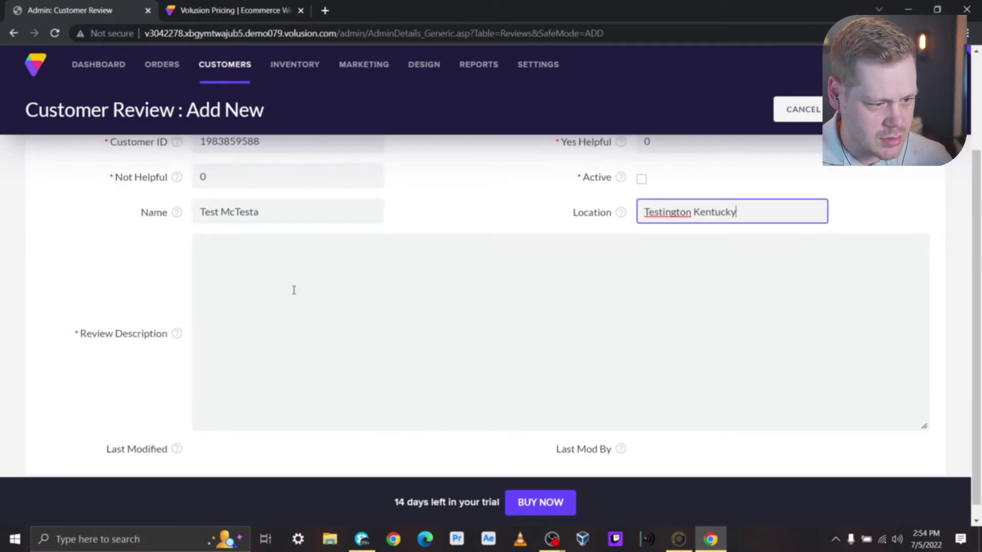
Enter the review description "This is a test of your internal review platform. I Hope you are enjoying my baitiness." and try to save the review
{"action": "left_click", "coordinate": [294, 290]}
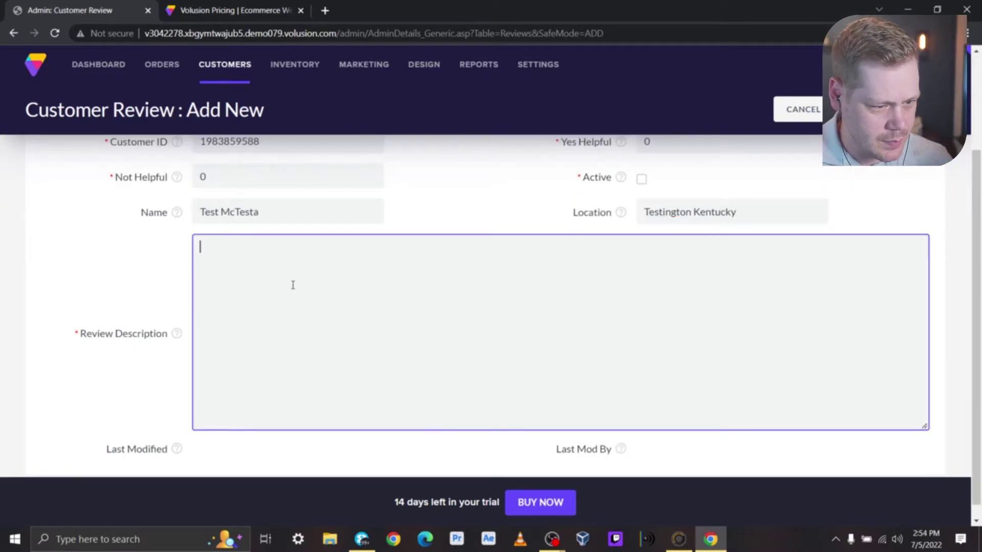
{"action": "type", "text": "This is a test of your internat"}
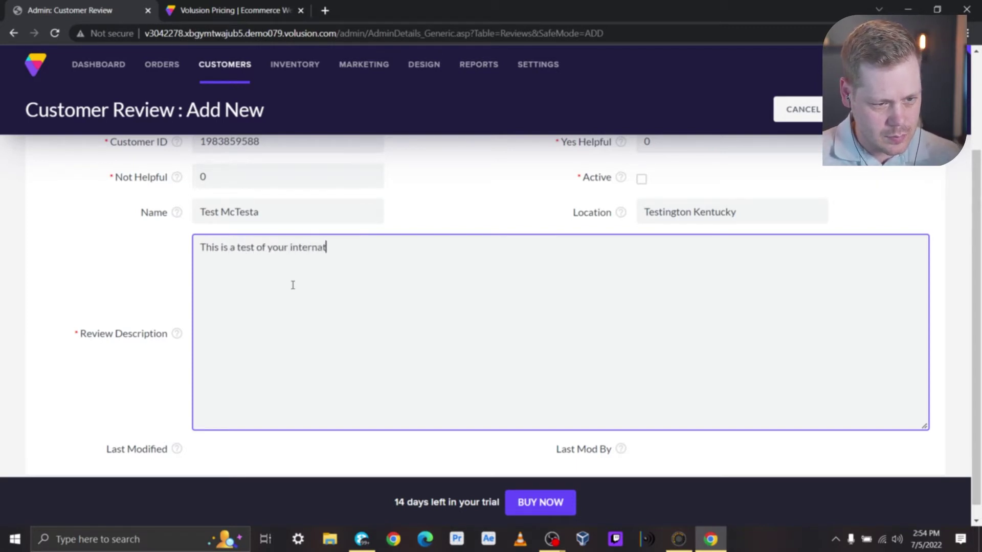
{"action": "key", "text": "BackSpace"}
{"action": "type", "text": "l review platform. I Hope you are enjoying my baitiness."}
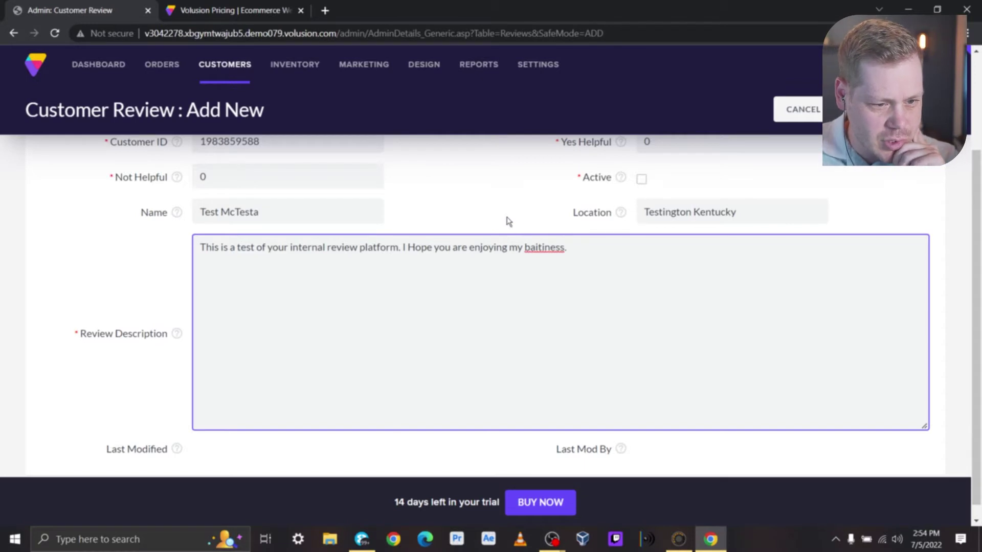
{"action": "scroll", "coordinate": [497, 497], "scroll_direction": "down", "scroll_amount": 1}
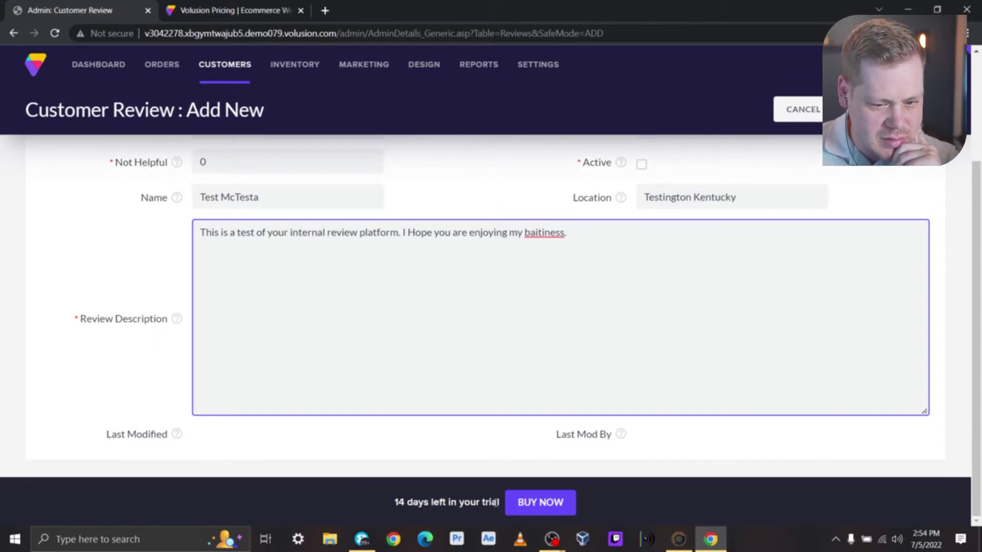
{"action": "left_click", "coordinate": [864, 108]}
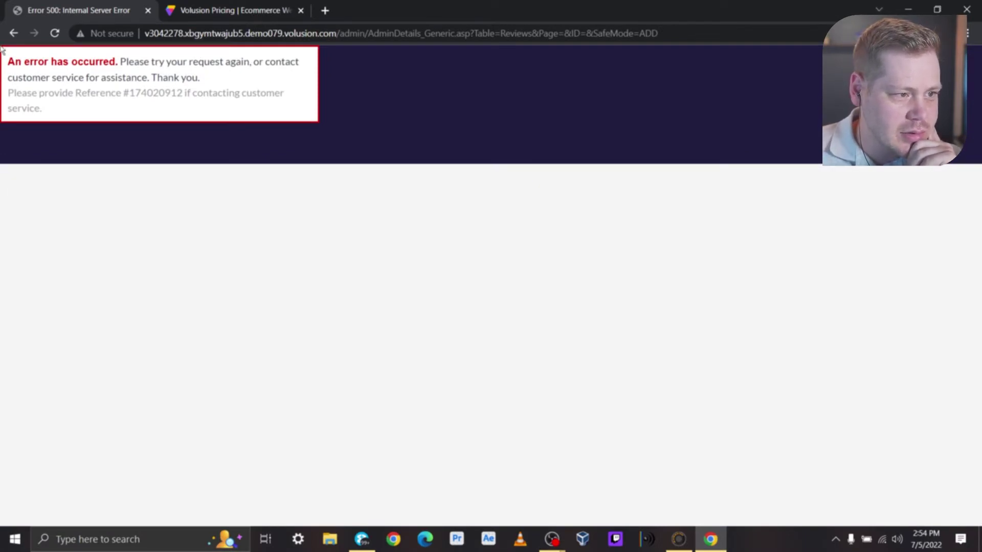
{"action": "left_click", "coordinate": [14, 32]}
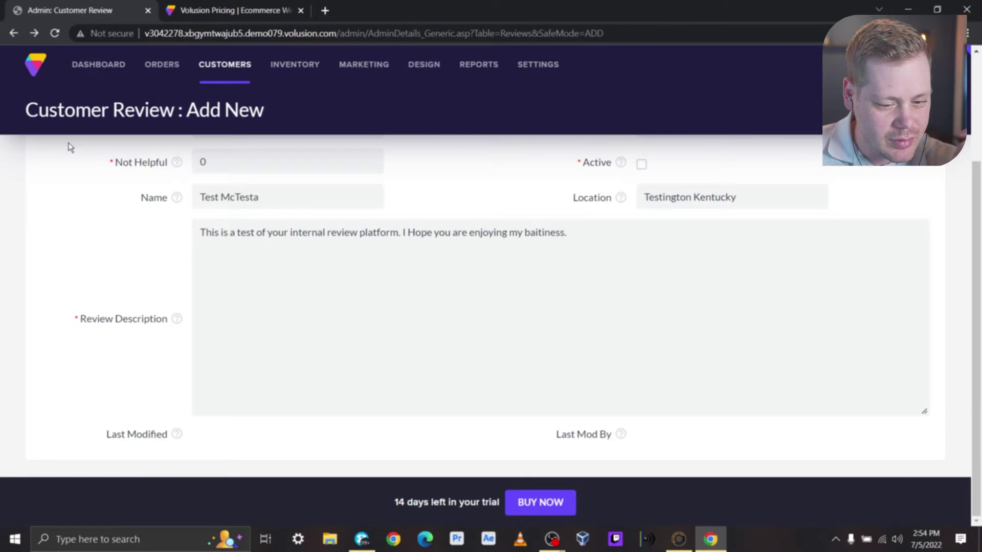
Open the Admin History page for customers and look through its log of visited admin pages
{"action": "scroll", "coordinate": [165, 177], "scroll_direction": "up", "scroll_amount": 3}
{"action": "mouse_move", "coordinate": [224, 66]}
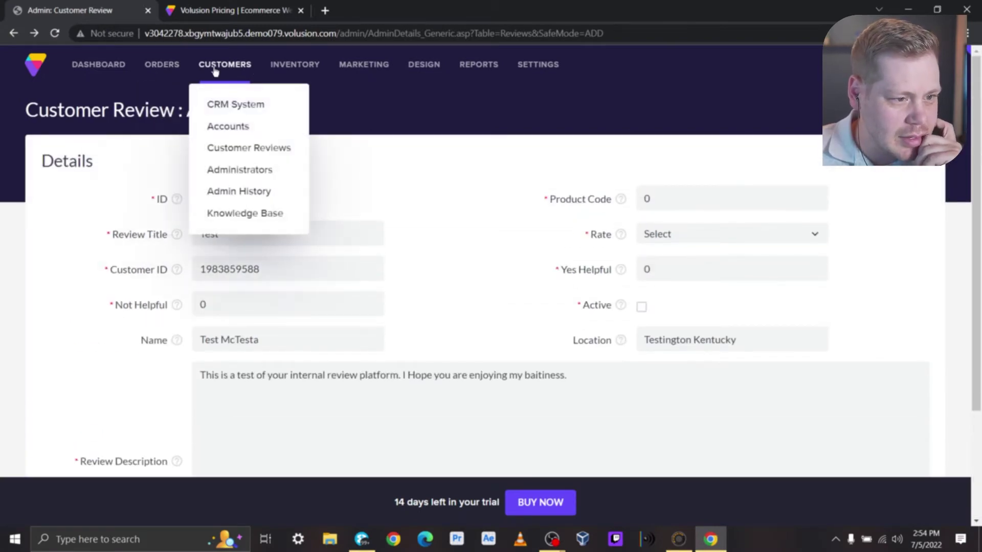
{"action": "left_click", "coordinate": [226, 191]}
{"action": "scroll", "coordinate": [278, 241], "scroll_direction": "down", "scroll_amount": 15}
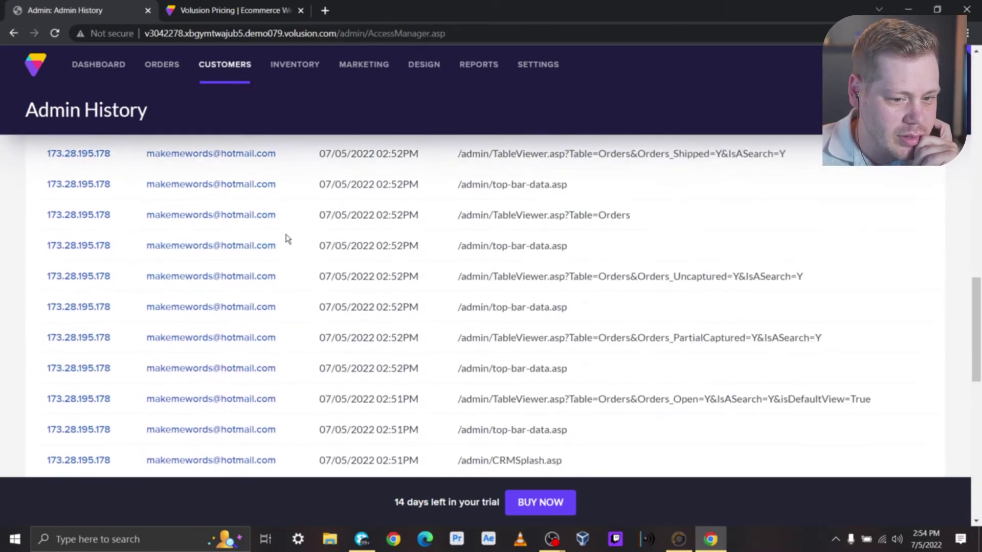
{"action": "scroll", "coordinate": [267, 214], "scroll_direction": "up", "scroll_amount": 15}
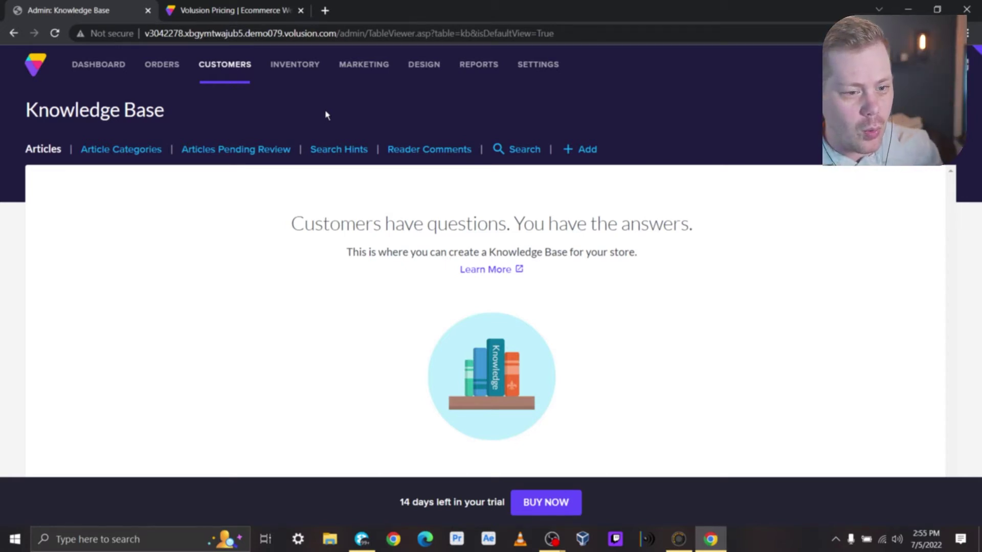
Open the inventory Categories page and examine how the navigation menus and their categories are organized
{"action": "mouse_move", "coordinate": [313, 68]}
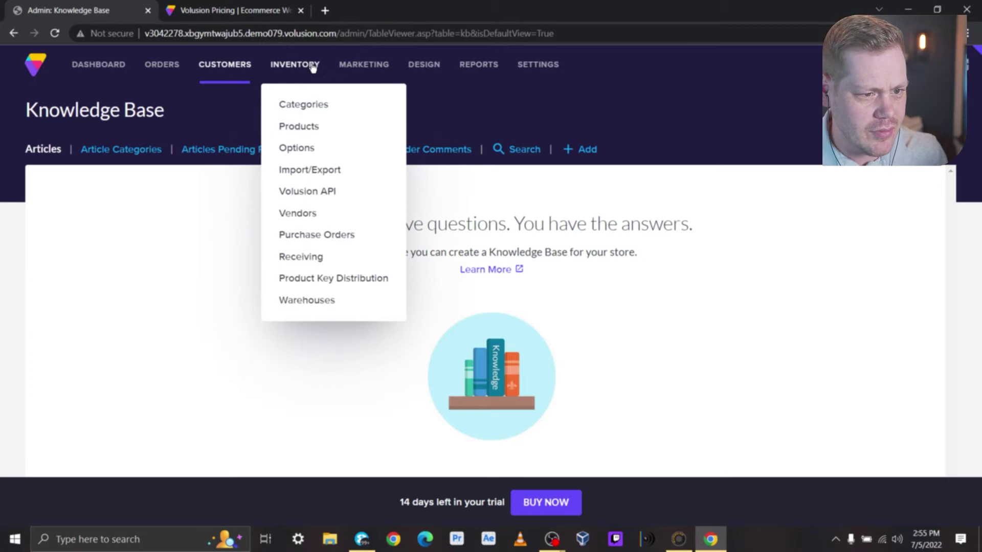
{"action": "left_click", "coordinate": [312, 106]}
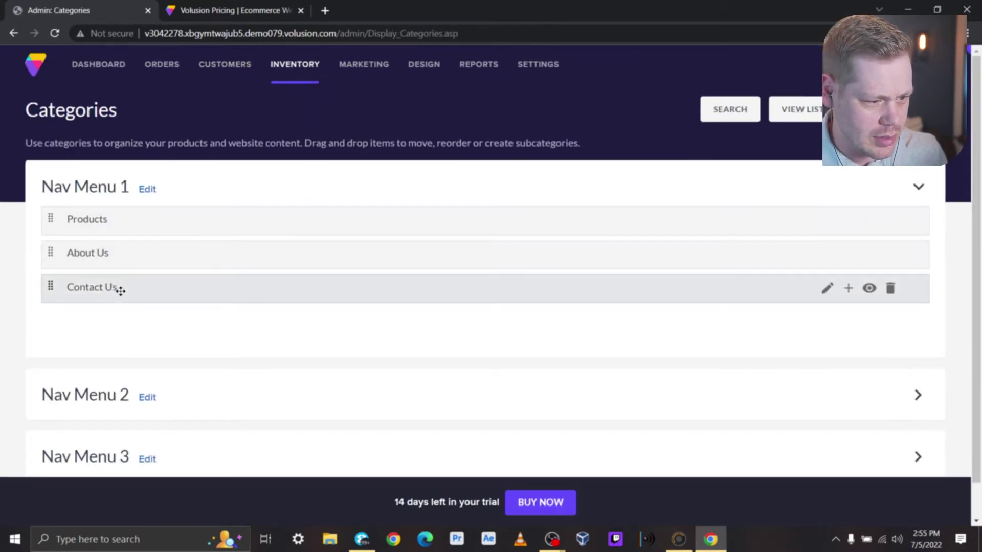
{"action": "scroll", "coordinate": [123, 289], "scroll_direction": "down", "scroll_amount": 1}
{"action": "scroll", "coordinate": [123, 290], "scroll_direction": "up", "scroll_amount": 1}
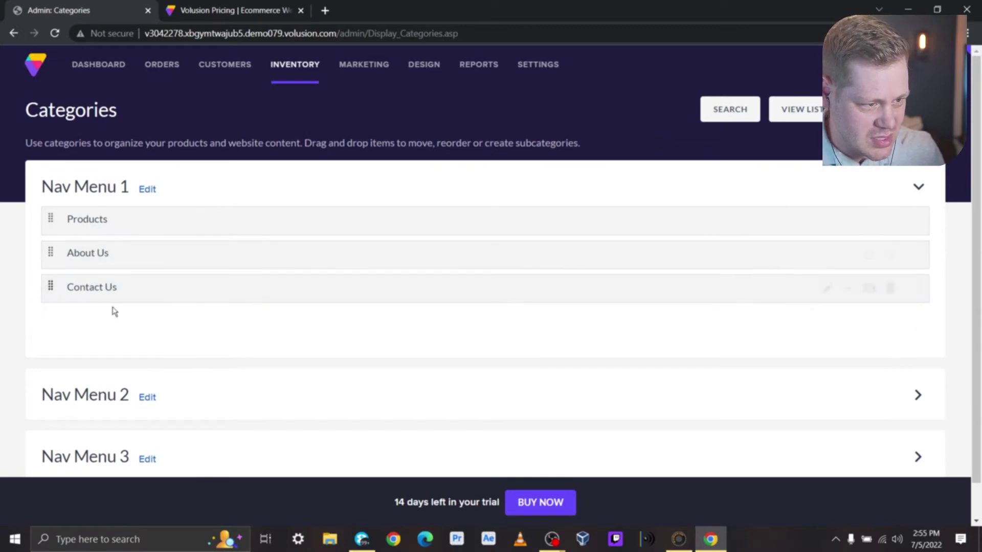
{"action": "scroll", "coordinate": [155, 293], "scroll_direction": "down", "scroll_amount": 1}
{"action": "scroll", "coordinate": [158, 284], "scroll_direction": "up", "scroll_amount": 1}
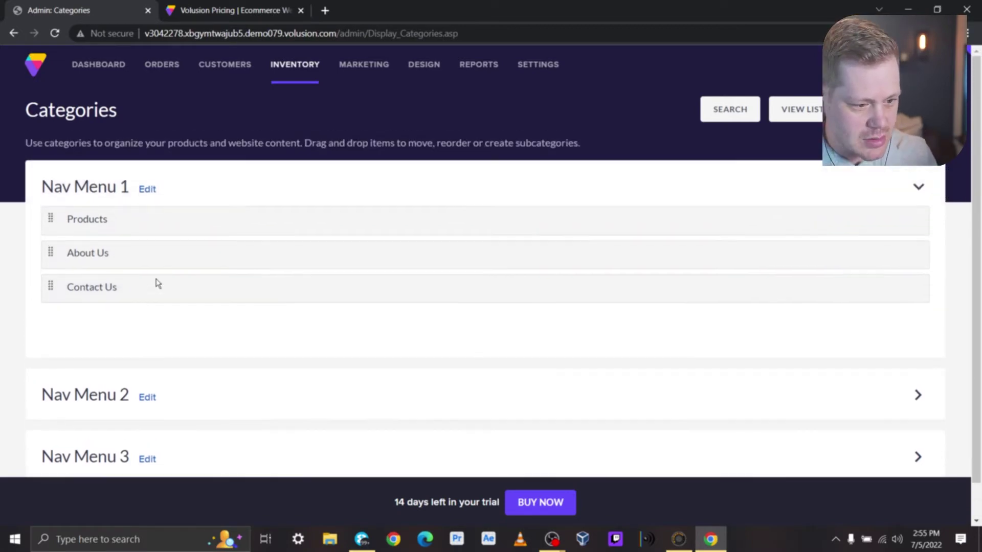
View the inventory Products page and the Product Options list
{"action": "mouse_move", "coordinate": [295, 63]}
{"action": "left_click", "coordinate": [300, 128]}
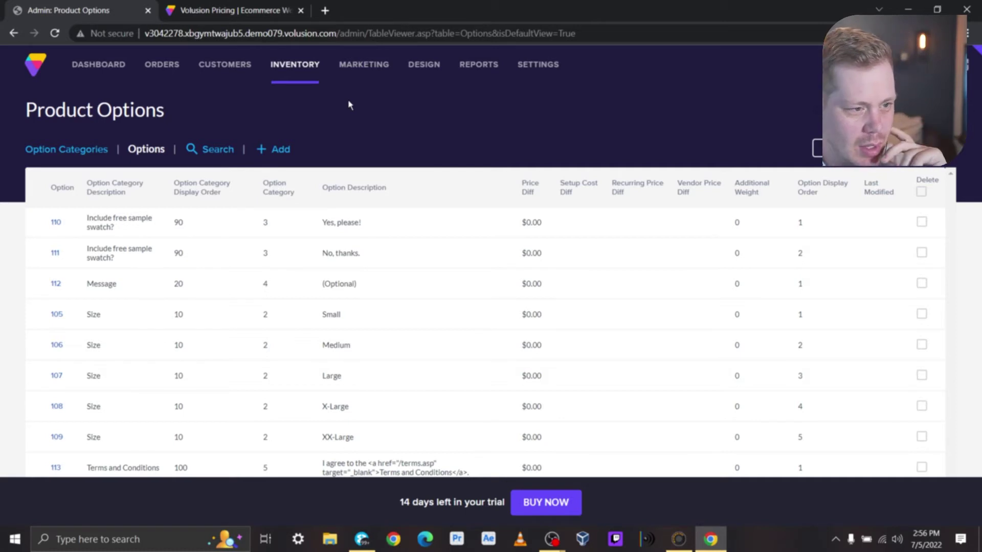
{"action": "mouse_move", "coordinate": [363, 65]}
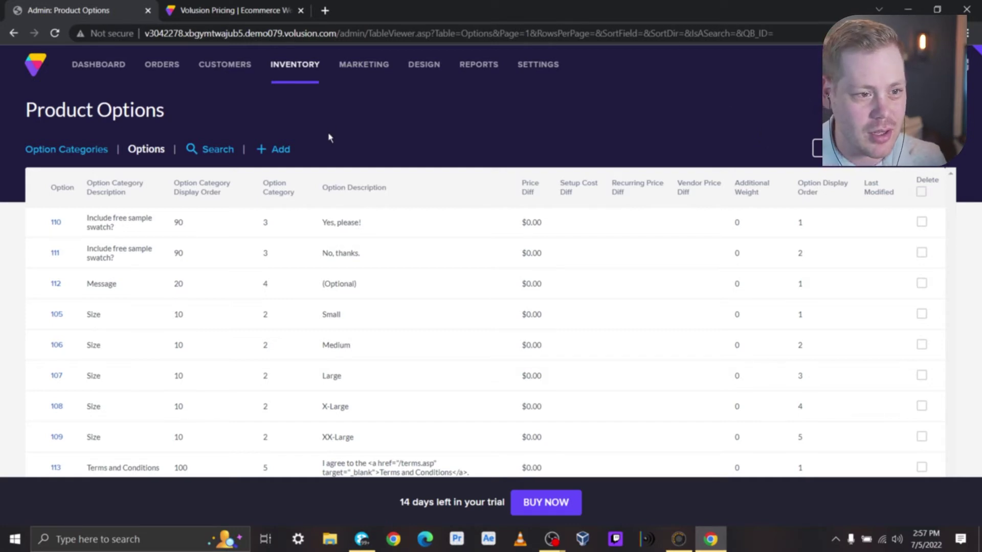
Try to open the Volusion API page of the inventory section
{"action": "mouse_move", "coordinate": [293, 73]}
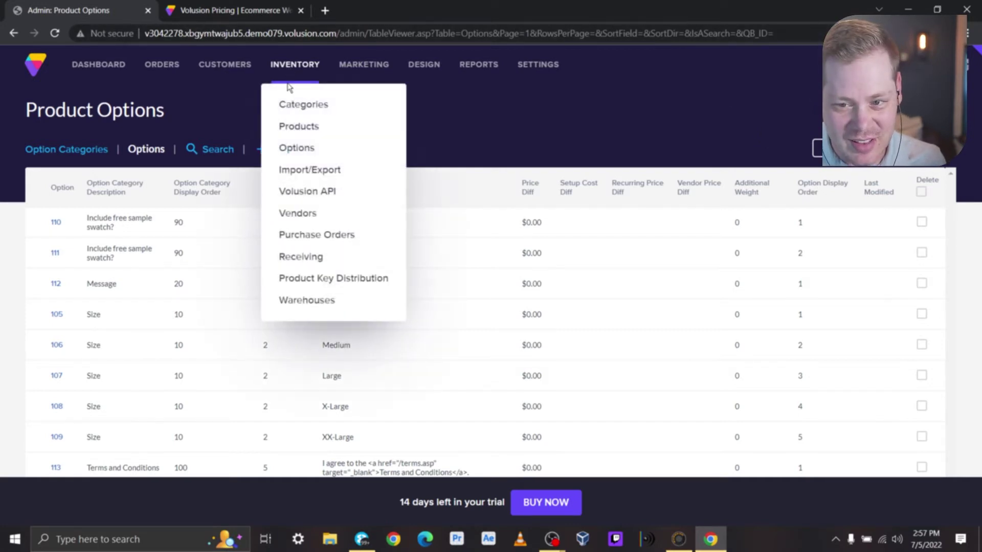
{"action": "left_click", "coordinate": [318, 197]}
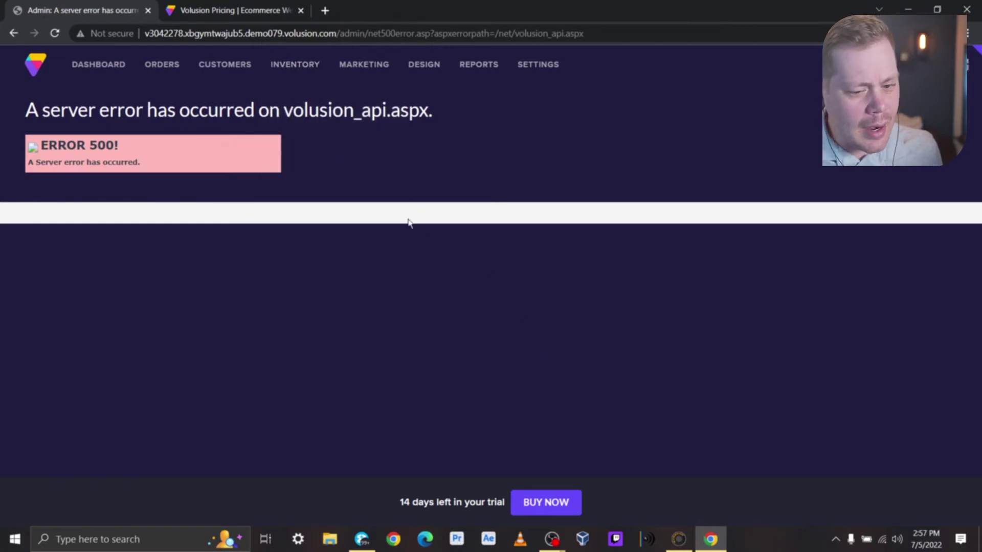
{"action": "mouse_move", "coordinate": [296, 70]}
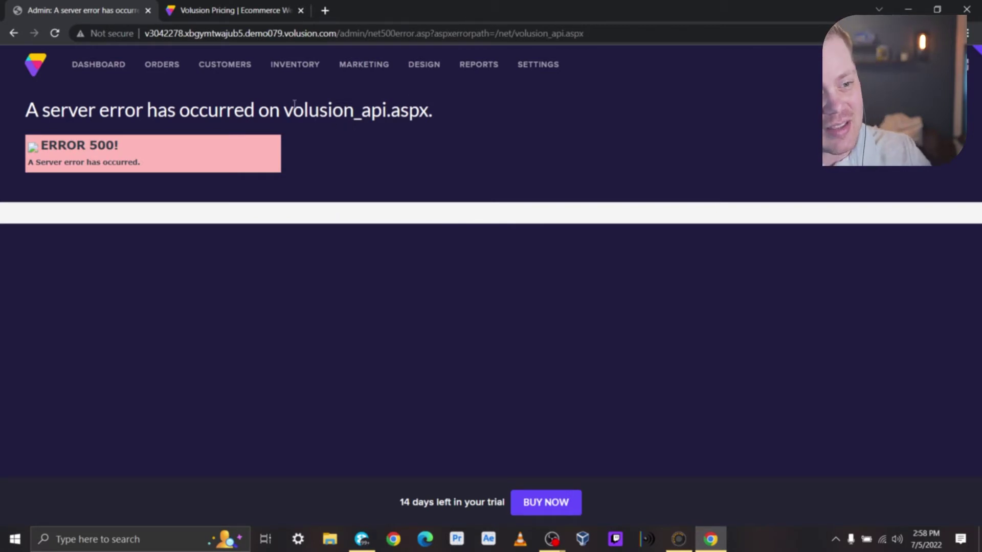
{"action": "left_click_drag", "start_coordinate": [277, 153], "coordinate": [393, 163]}
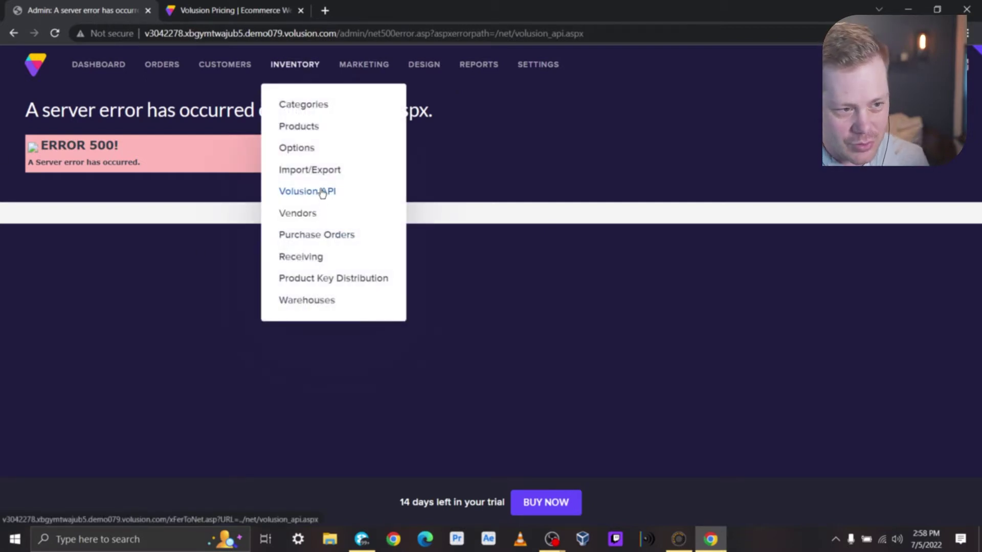
View the inventory Vendors page and the Purchase Orders page
{"action": "left_click", "coordinate": [295, 214]}
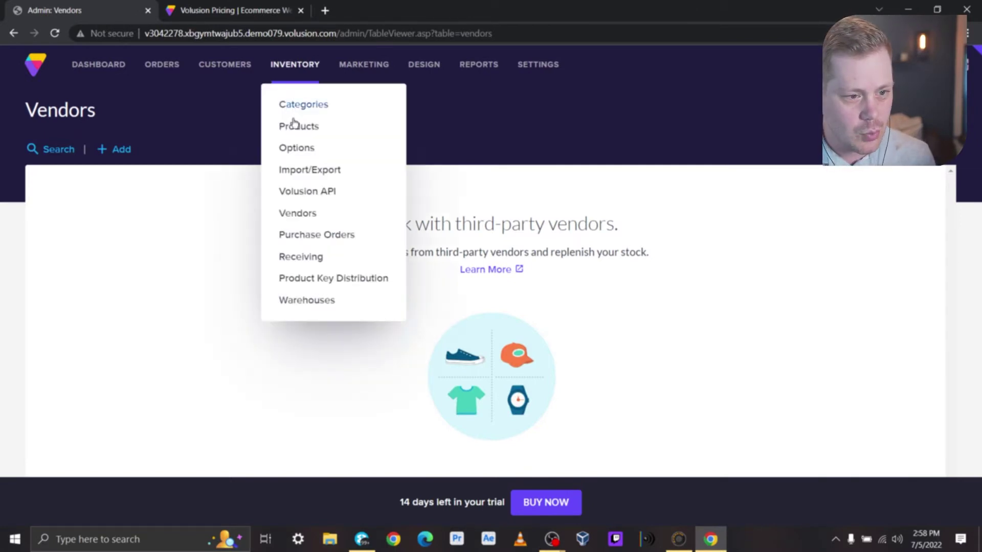
{"action": "mouse_move", "coordinate": [296, 69]}
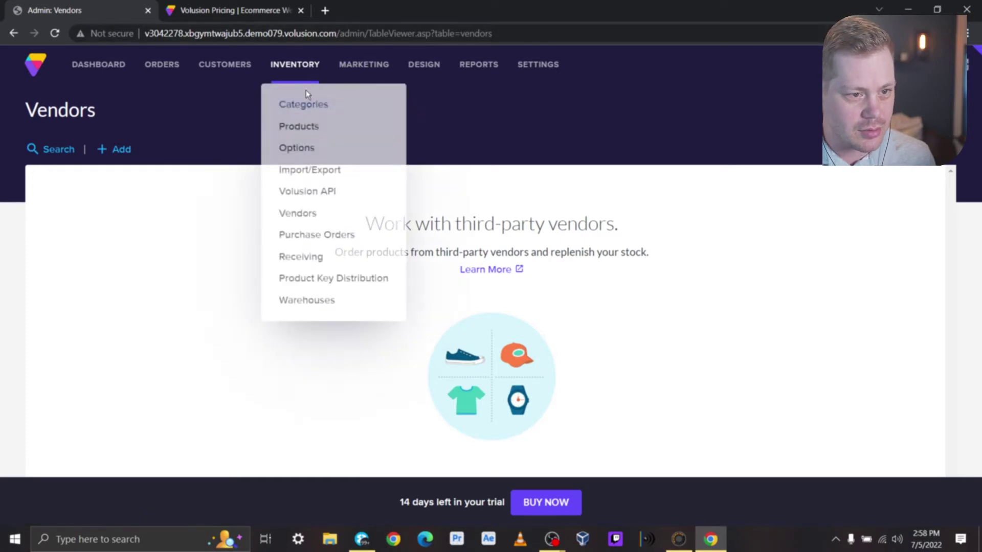
{"action": "left_click", "coordinate": [306, 235]}
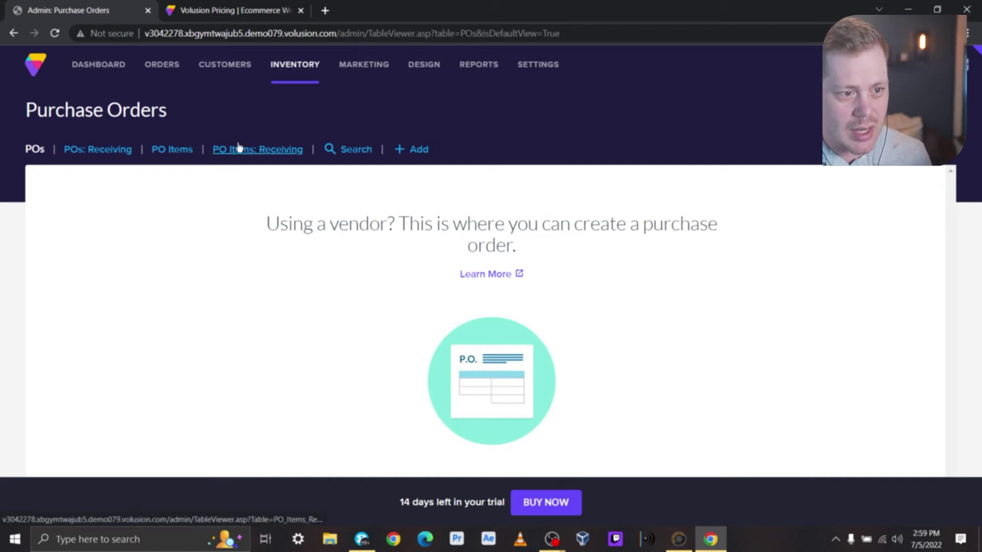
Open the inventory Receiving page and check which reference types can be chosen for a receipt
{"action": "mouse_move", "coordinate": [317, 69]}
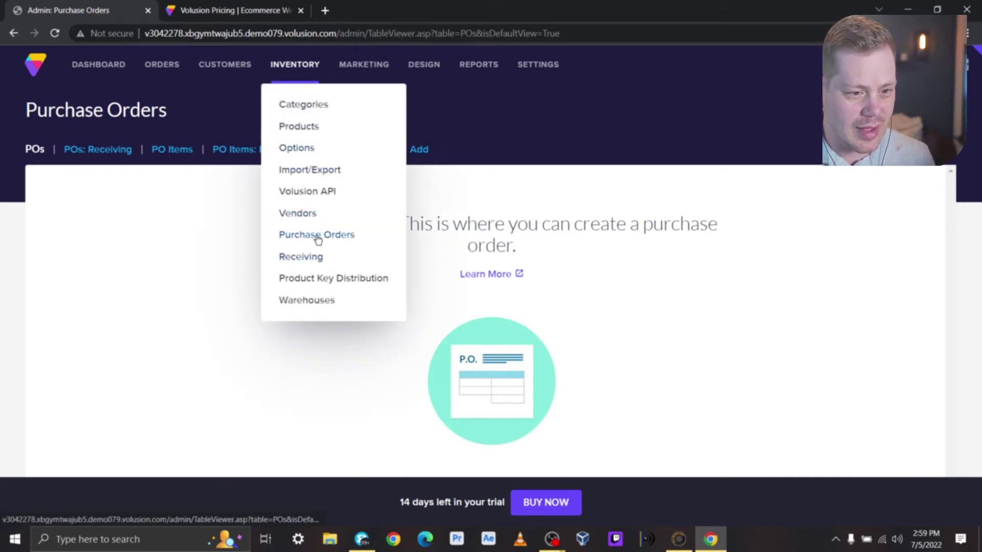
{"action": "left_click", "coordinate": [309, 259]}
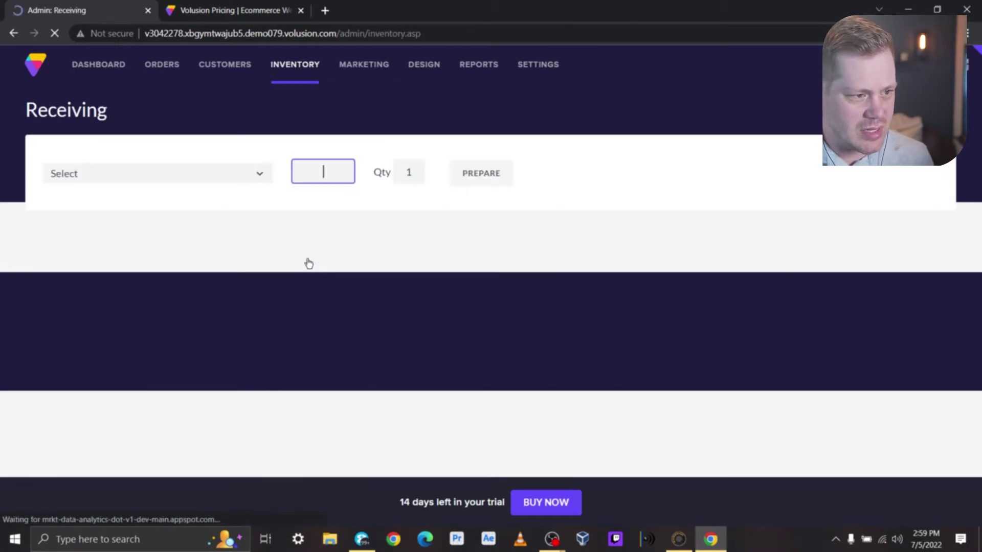
{"action": "left_click", "coordinate": [243, 188]}
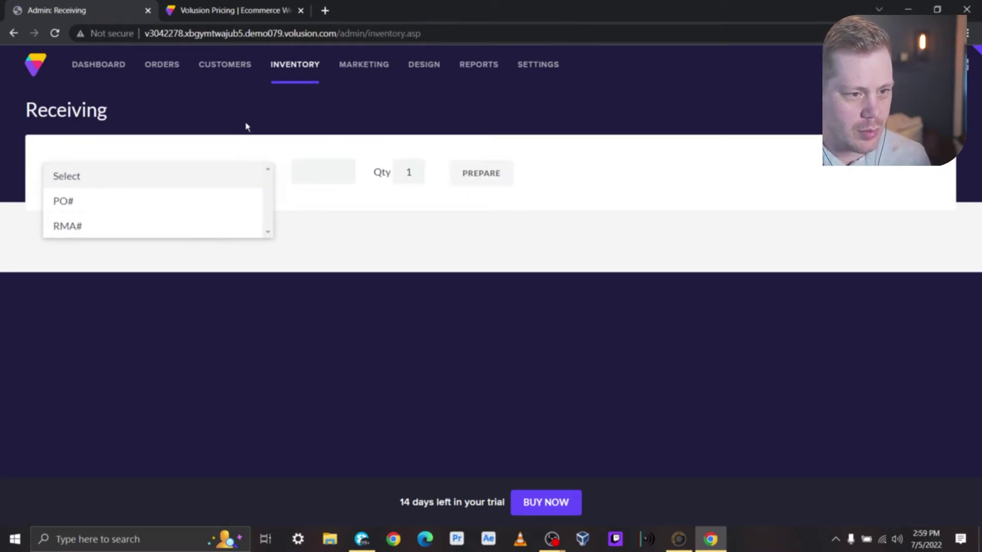
{"action": "left_click", "coordinate": [258, 125]}
View the Product Key Distribution page and the Warehouses page of the inventory section
{"action": "mouse_move", "coordinate": [260, 62]}
{"action": "left_click", "coordinate": [312, 281]}
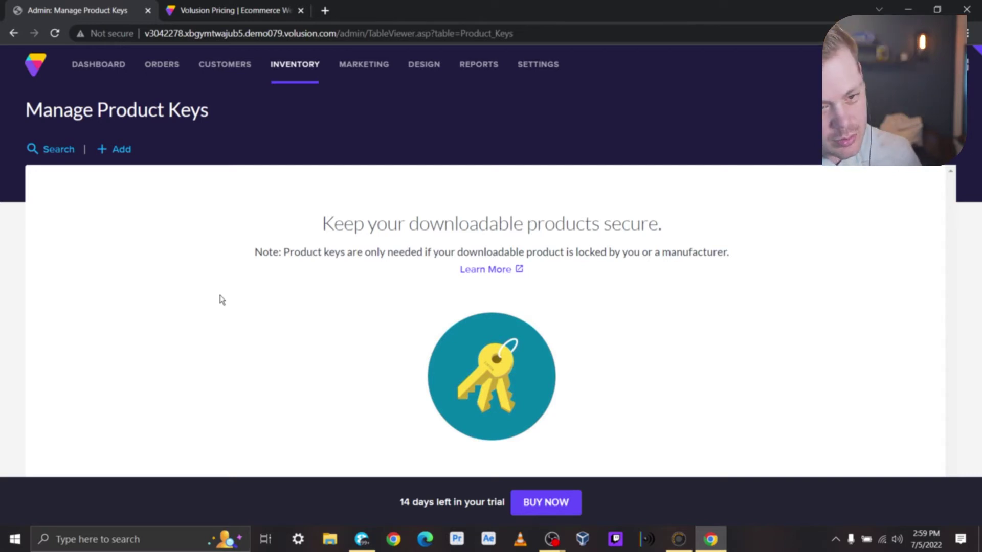
{"action": "mouse_move", "coordinate": [284, 65]}
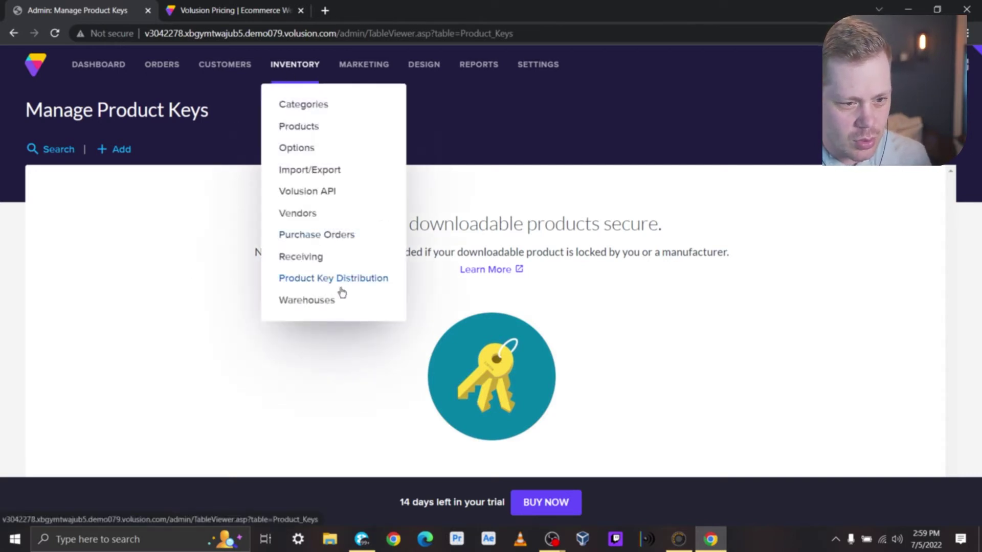
{"action": "left_click", "coordinate": [327, 300]}
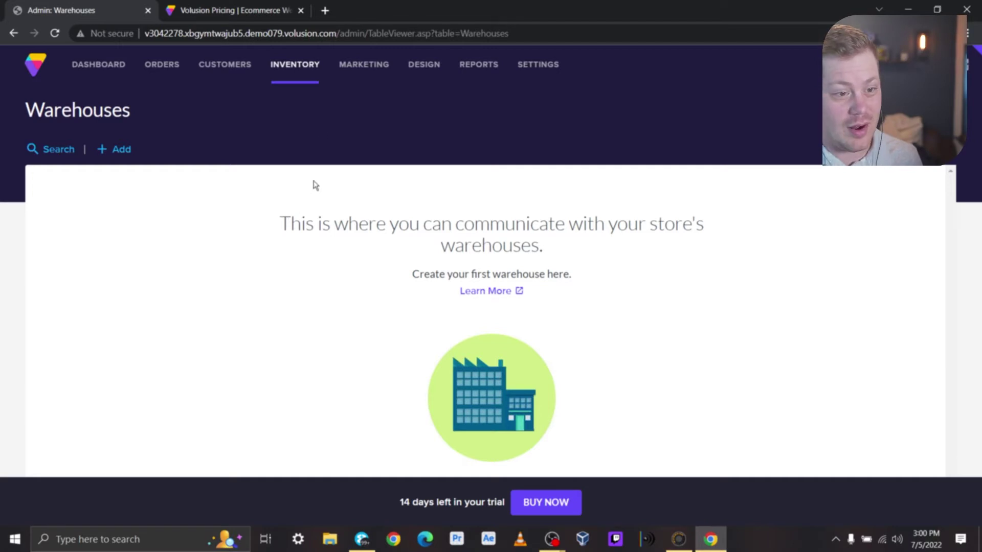
View the Social Media Center for marketing and examine the Google Customer Reviews setup options
{"action": "mouse_move", "coordinate": [358, 59]}
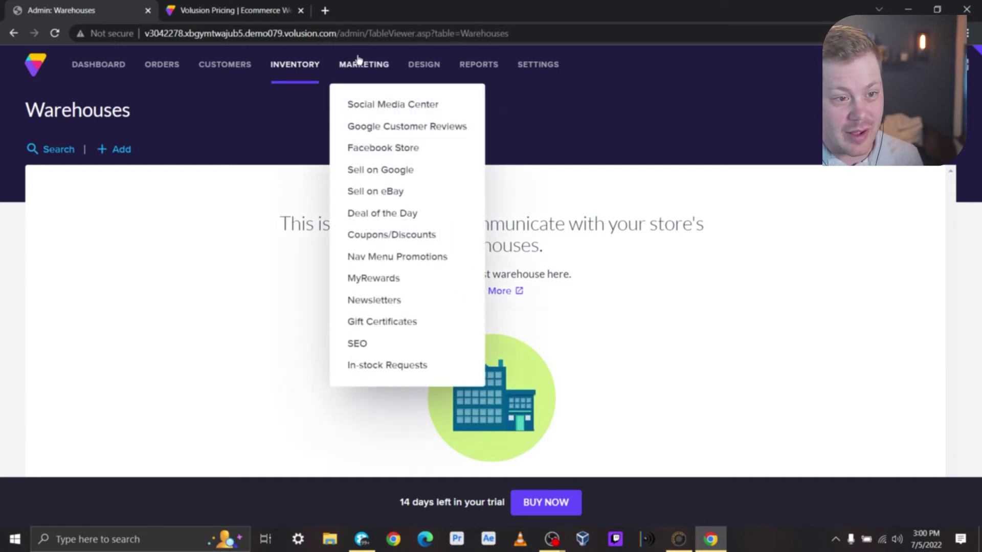
{"action": "left_click", "coordinate": [364, 110]}
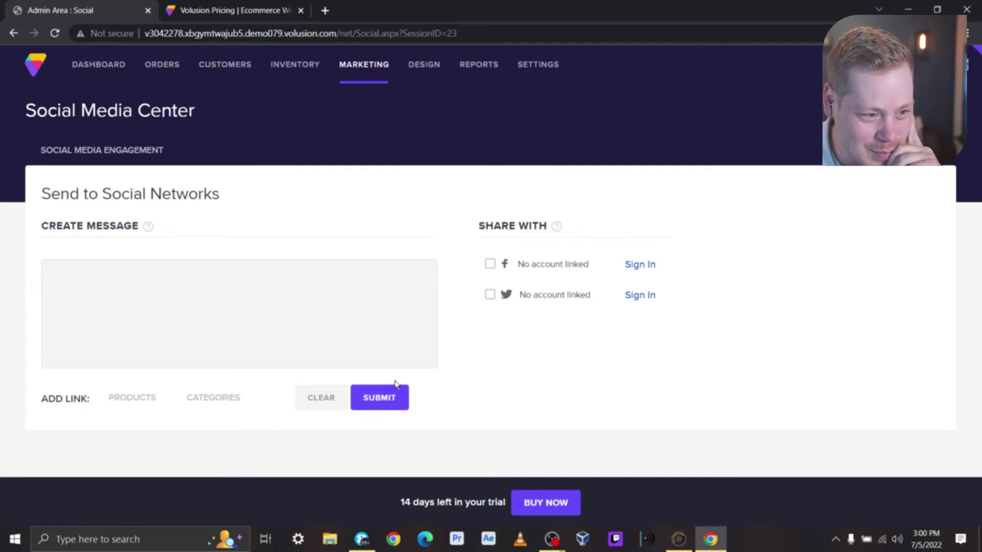
{"action": "mouse_move", "coordinate": [372, 79]}
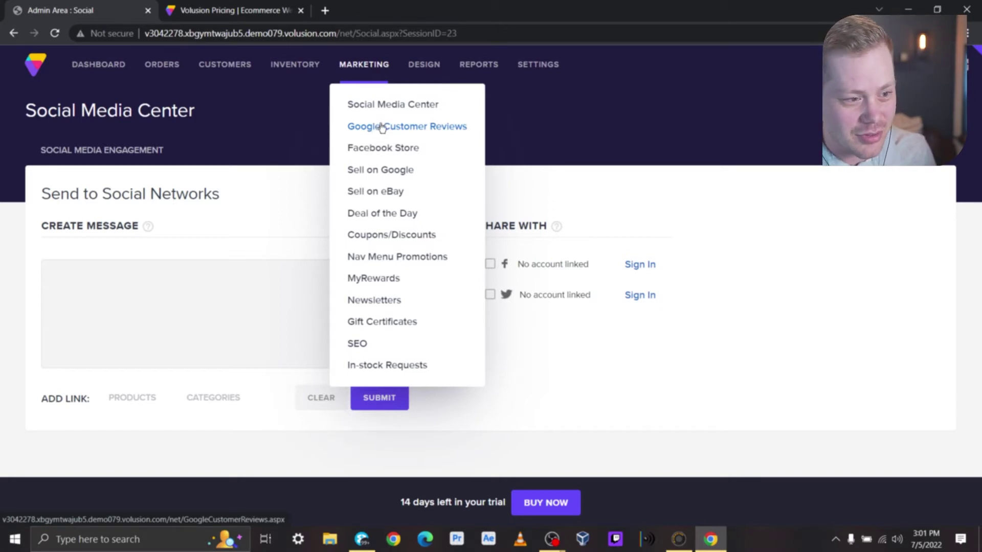
{"action": "left_click", "coordinate": [363, 130]}
{"action": "scroll", "coordinate": [399, 244], "scroll_direction": "down", "scroll_amount": 1}
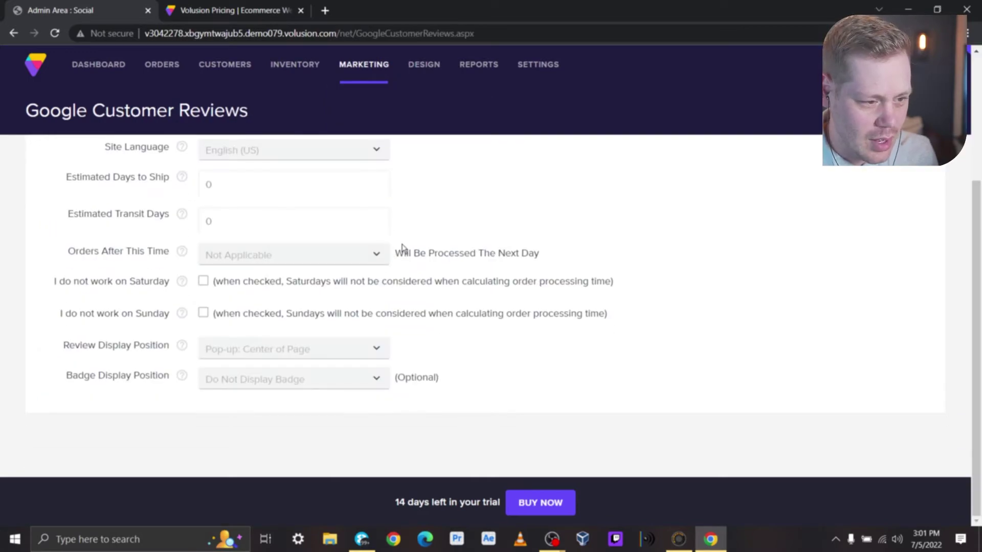
{"action": "scroll", "coordinate": [402, 247], "scroll_direction": "up", "scroll_amount": 3}
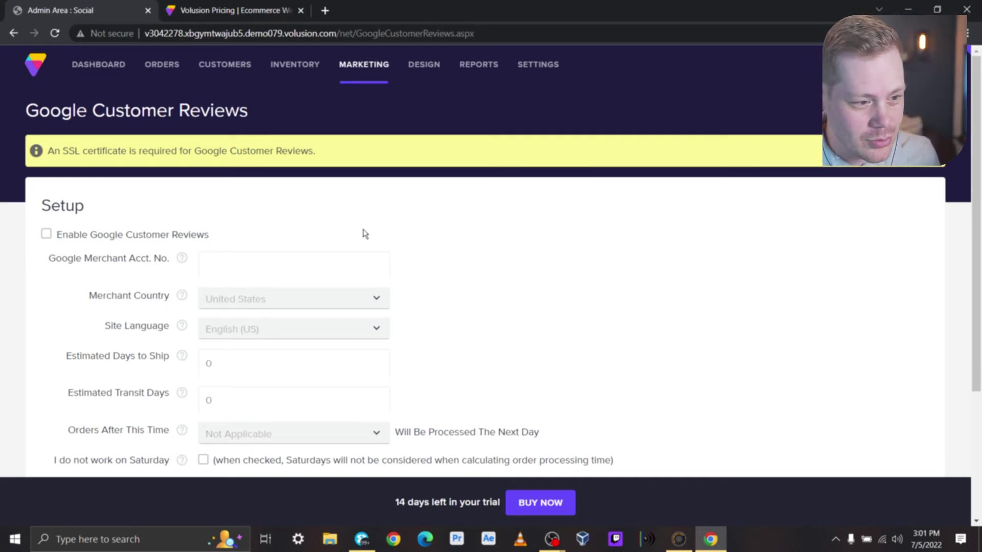
{"action": "scroll", "coordinate": [348, 240], "scroll_direction": "down", "scroll_amount": 3}
{"action": "scroll", "coordinate": [528, 206], "scroll_direction": "up", "scroll_amount": 3}
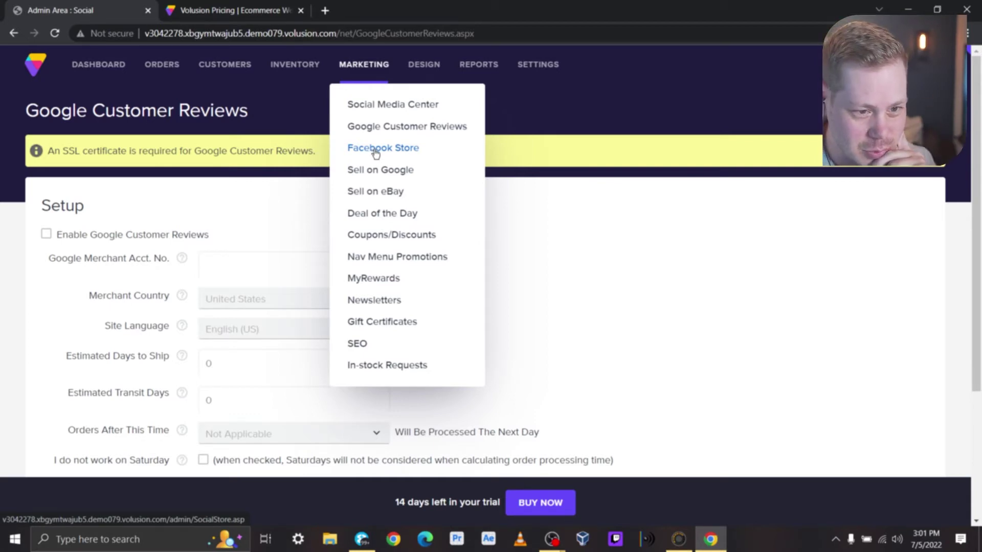
Open the Facebook Store page and examine its product selection, Deal of the Day and store design options
{"action": "left_click", "coordinate": [379, 151]}
{"action": "scroll", "coordinate": [332, 146], "scroll_direction": "down", "scroll_amount": 2}
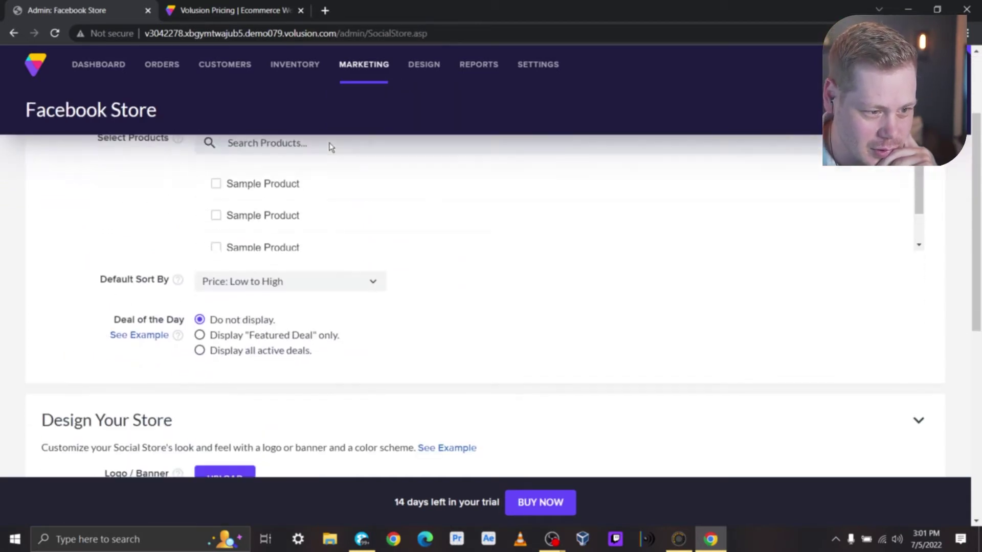
{"action": "scroll", "coordinate": [329, 143], "scroll_direction": "down", "scroll_amount": 6}
{"action": "scroll", "coordinate": [327, 146], "scroll_direction": "up", "scroll_amount": 8}
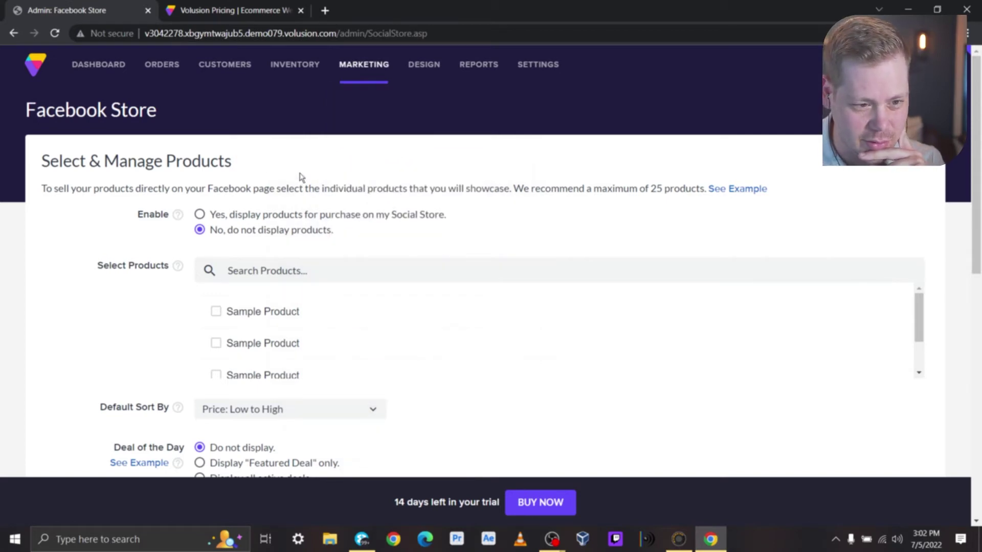
{"action": "scroll", "coordinate": [301, 177], "scroll_direction": "down", "scroll_amount": 3}
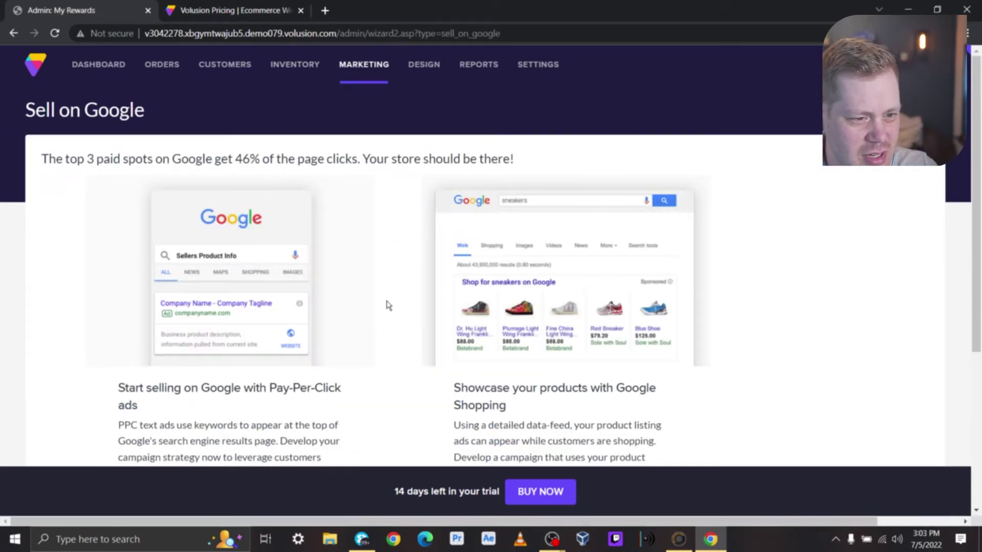
Review the Pay-Per-Click ads and Google Shopping options on the Sell on Google page
{"action": "scroll", "coordinate": [368, 307], "scroll_direction": "down", "scroll_amount": 3}
{"action": "scroll", "coordinate": [368, 309], "scroll_direction": "up", "scroll_amount": 1}
{"action": "scroll", "coordinate": [371, 314], "scroll_direction": "down", "scroll_amount": 1}
{"action": "scroll", "coordinate": [371, 314], "scroll_direction": "down", "scroll_amount": 2}
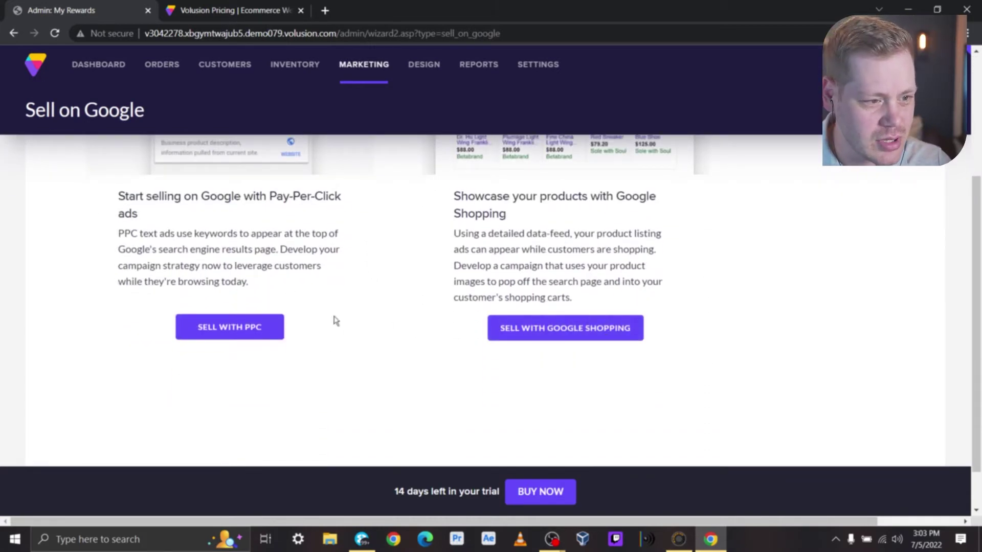
{"action": "scroll", "coordinate": [511, 348], "scroll_direction": "up", "scroll_amount": 5}
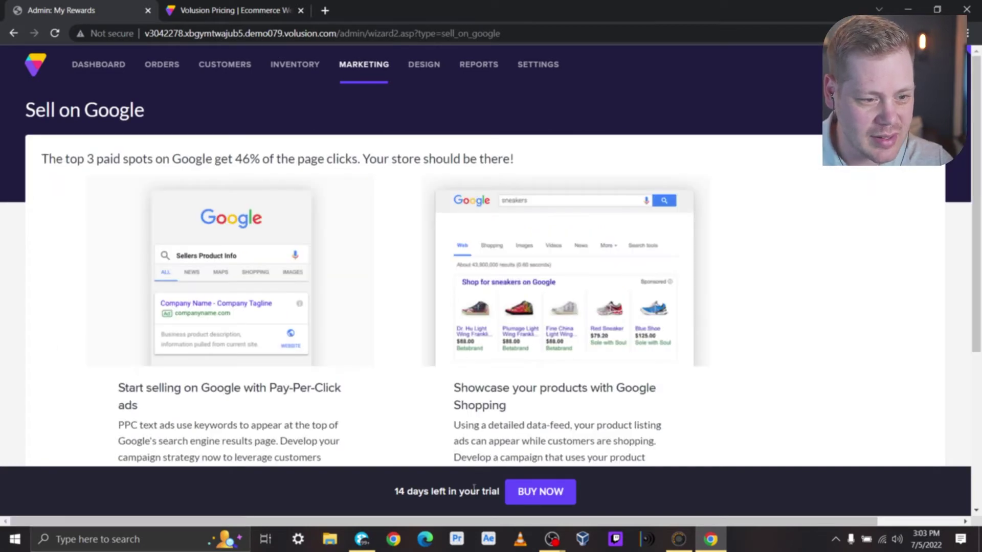
{"action": "scroll", "coordinate": [397, 318], "scroll_direction": "down", "scroll_amount": 4}
{"action": "scroll", "coordinate": [385, 311], "scroll_direction": "up", "scroll_amount": 4}
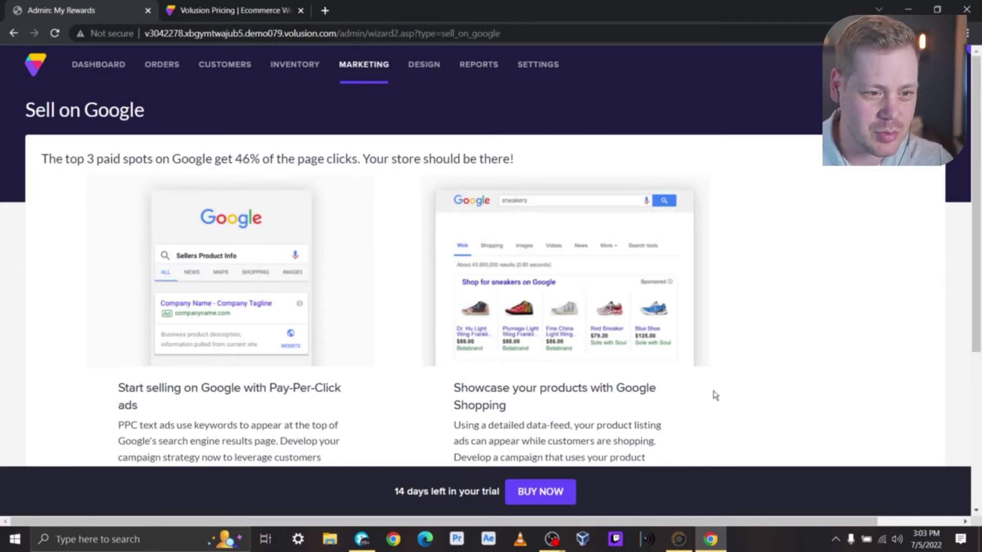
View the Sell on eBay page, then the Deal of the Day page and its enabled or disabled status
{"action": "mouse_move", "coordinate": [369, 75]}
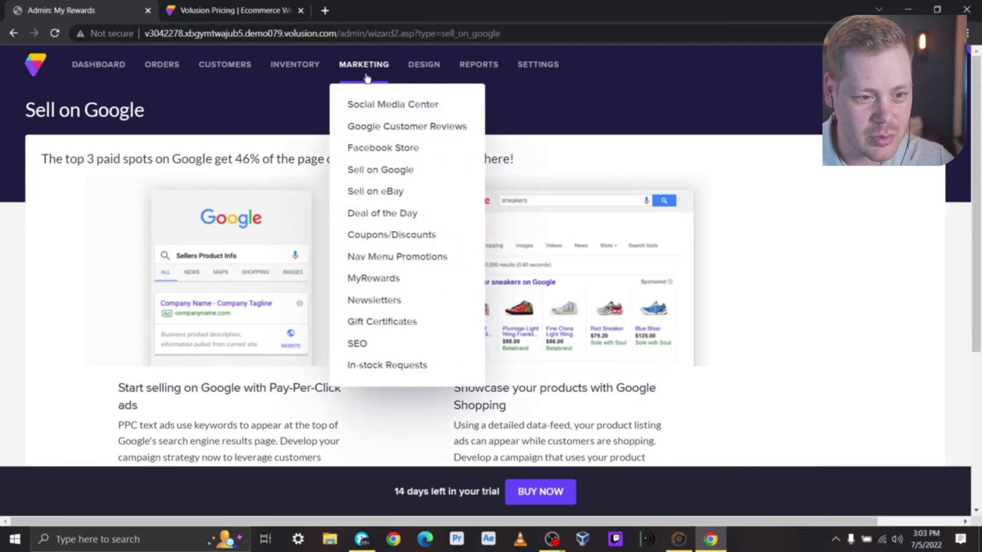
{"action": "left_click", "coordinate": [378, 192]}
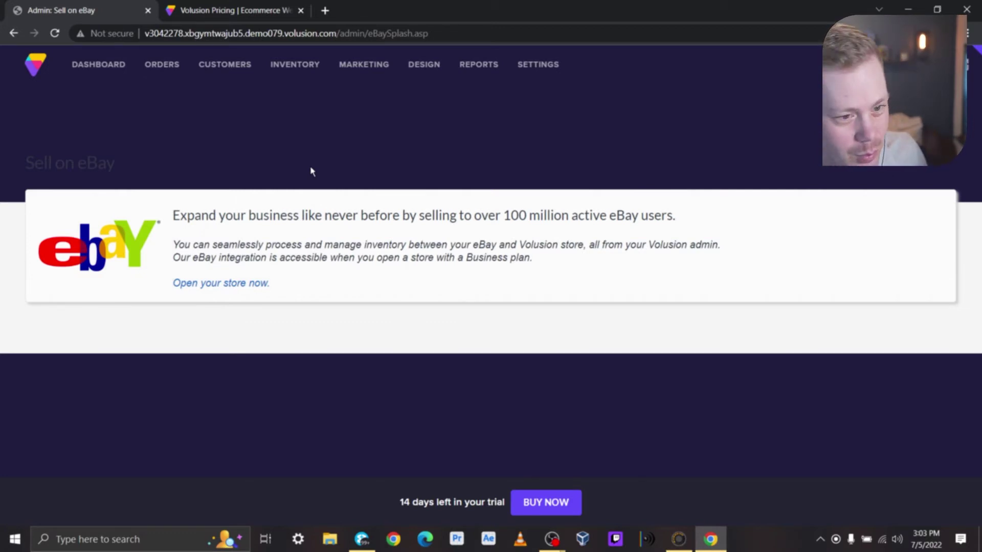
{"action": "mouse_move", "coordinate": [373, 65]}
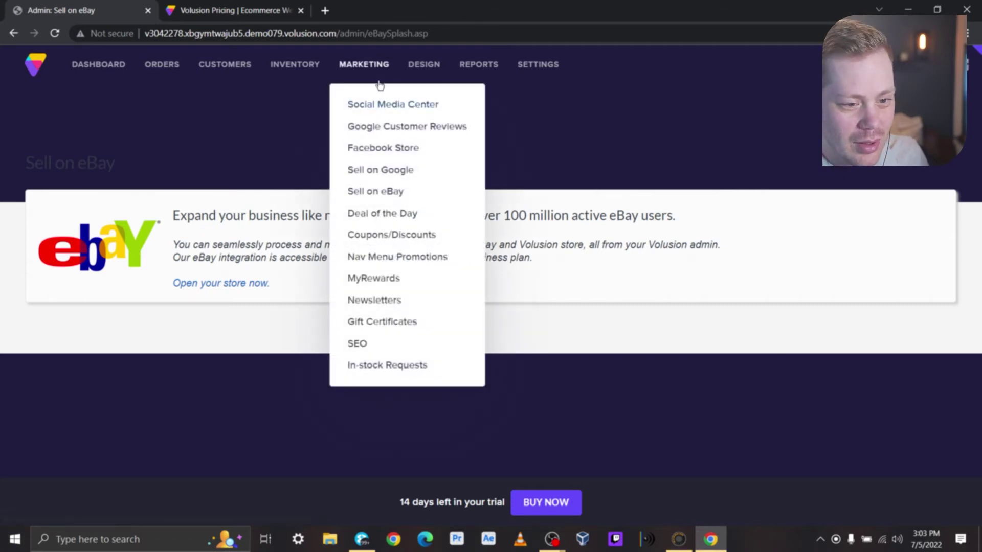
{"action": "left_click", "coordinate": [384, 215]}
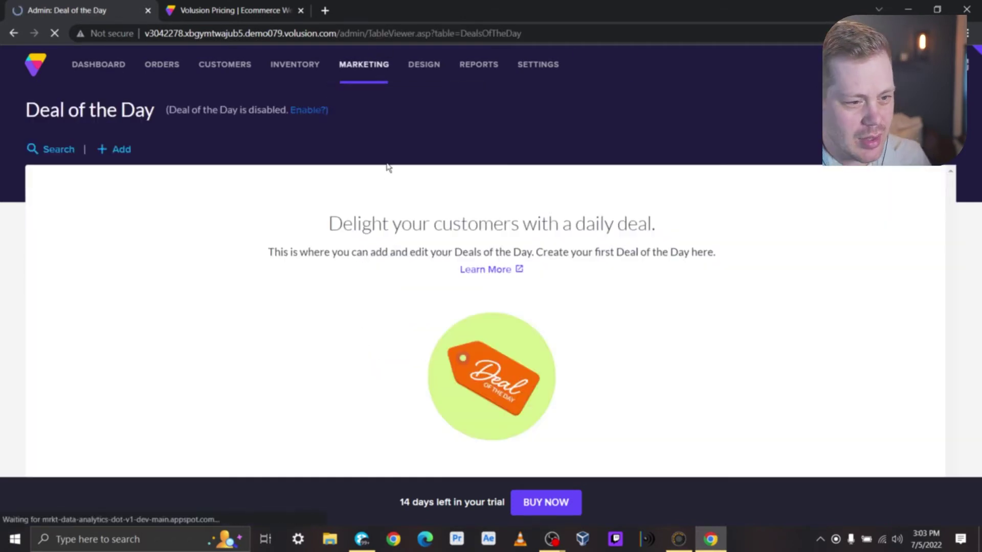
{"action": "left_click_drag", "start_coordinate": [171, 110], "coordinate": [290, 112]}
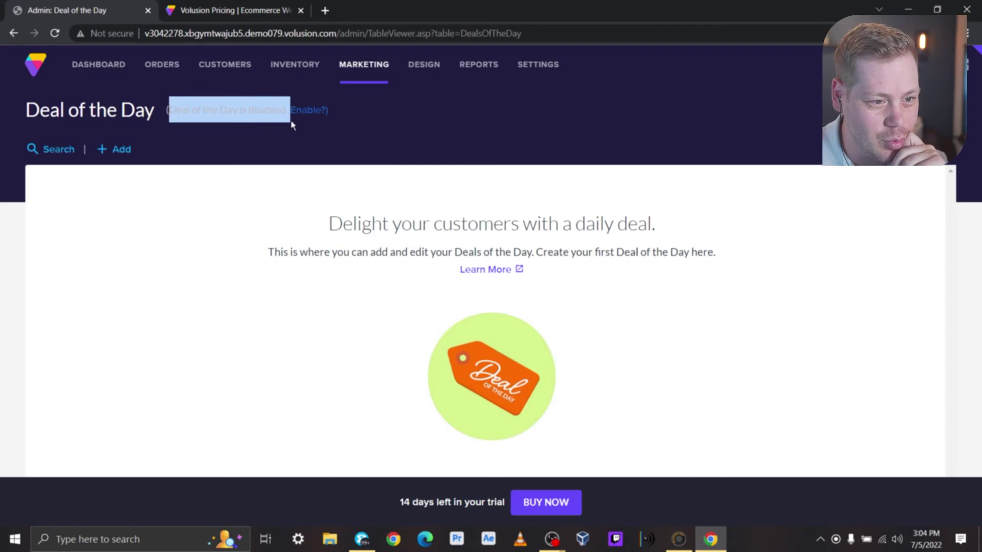
{"action": "left_click", "coordinate": [138, 212]}
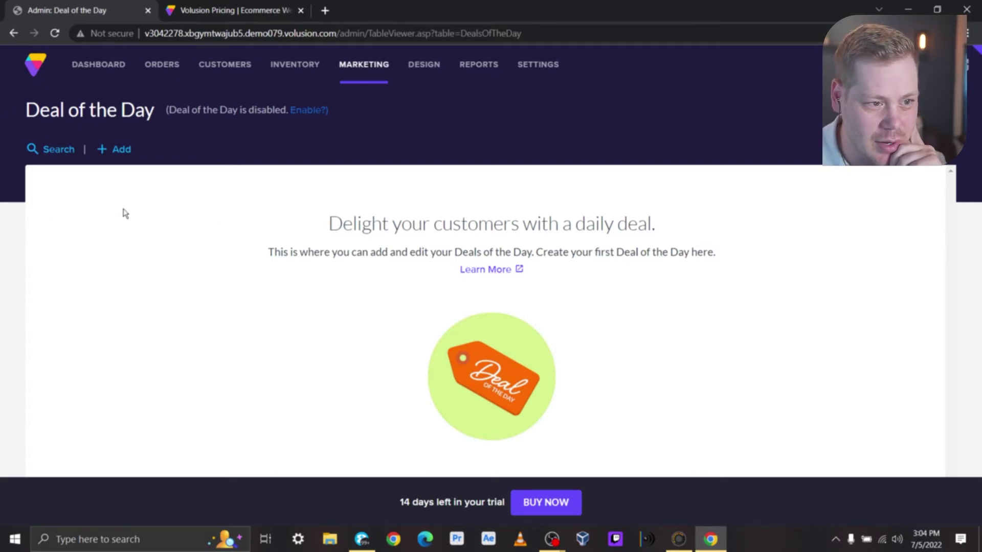
View the Coupons/Discounts and MyRewards pages of the marketing section
{"action": "mouse_move", "coordinate": [363, 64]}
{"action": "left_click", "coordinate": [408, 237]}
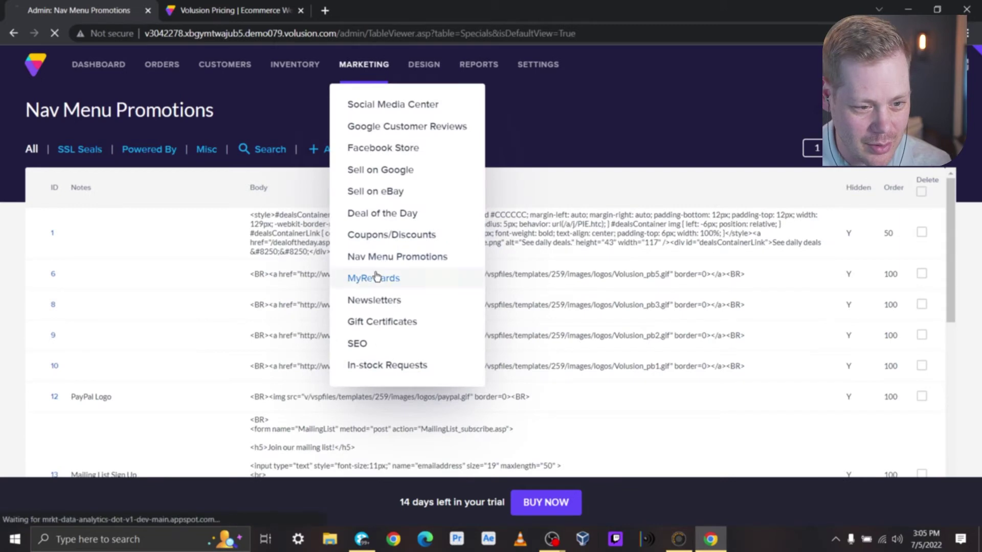
{"action": "left_click", "coordinate": [378, 277]}
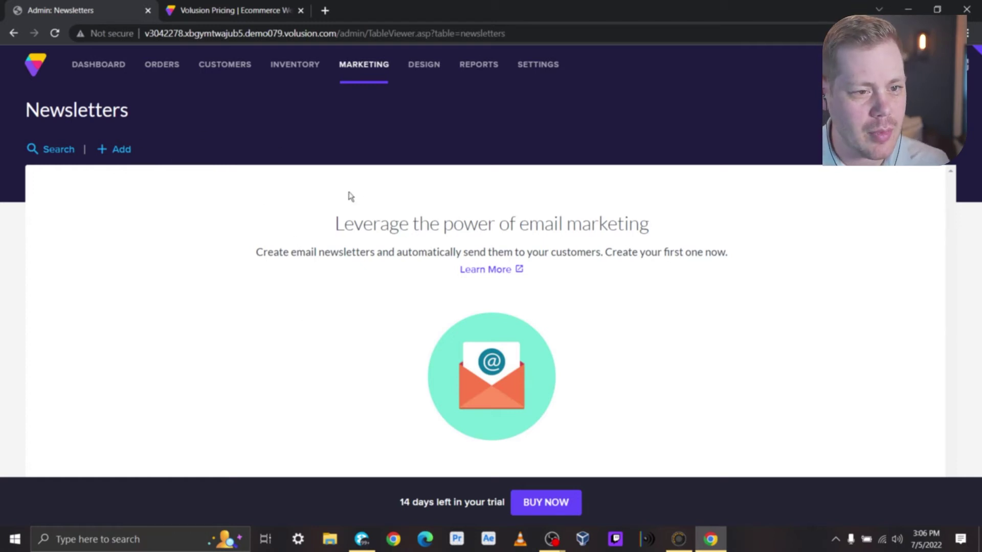
Open the form for adding a newsletter and read the Newsletter Name help, including the database field name
{"action": "mouse_move", "coordinate": [381, 77]}
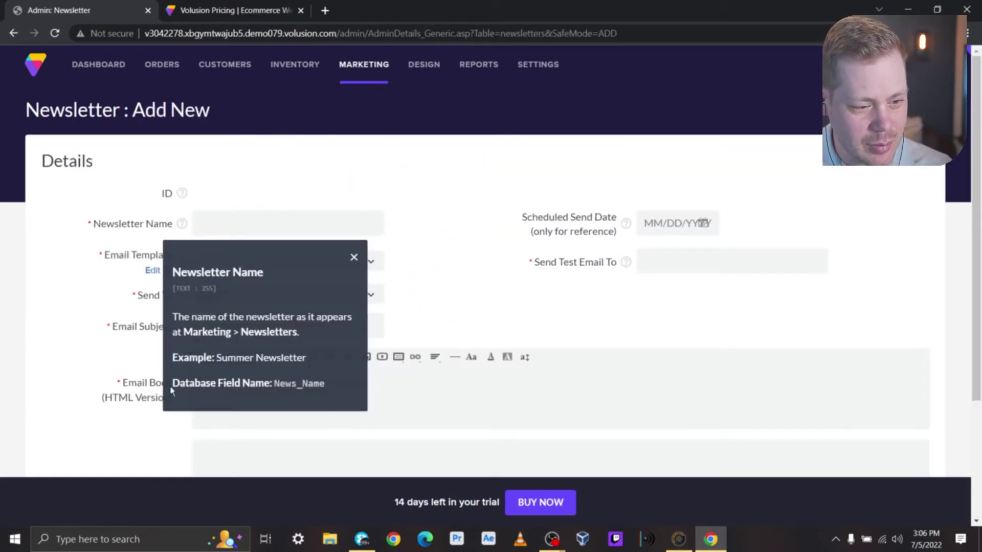
{"action": "mouse_move", "coordinate": [173, 384]}
{"action": "left_mouse_down"}
{"action": "mouse_move", "coordinate": [331, 402]}
{"action": "mouse_move", "coordinate": [325, 385]}
{"action": "mouse_move", "coordinate": [163, 381]}
{"action": "left_mouse_up"}
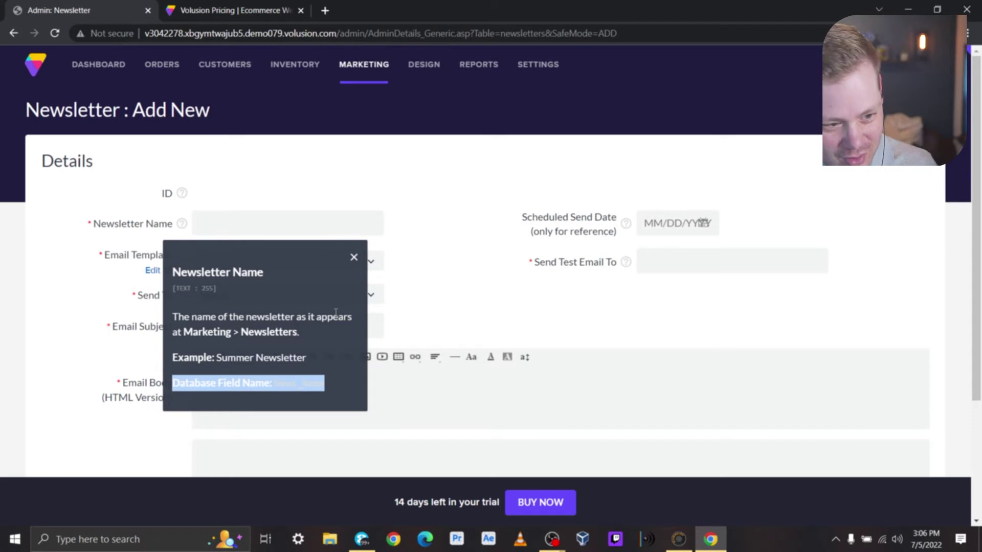
{"action": "left_click", "coordinate": [180, 233]}
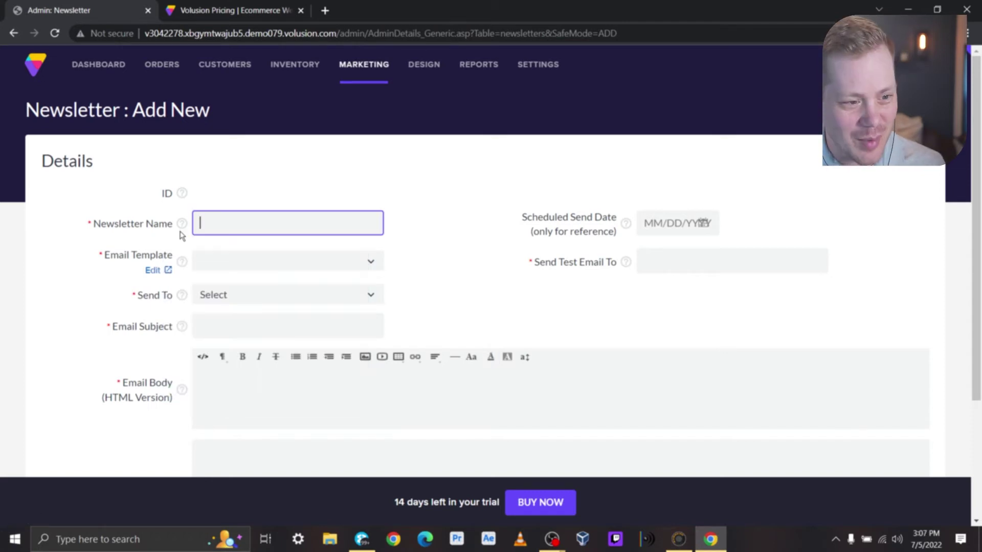
{"action": "left_click", "coordinate": [182, 223]}
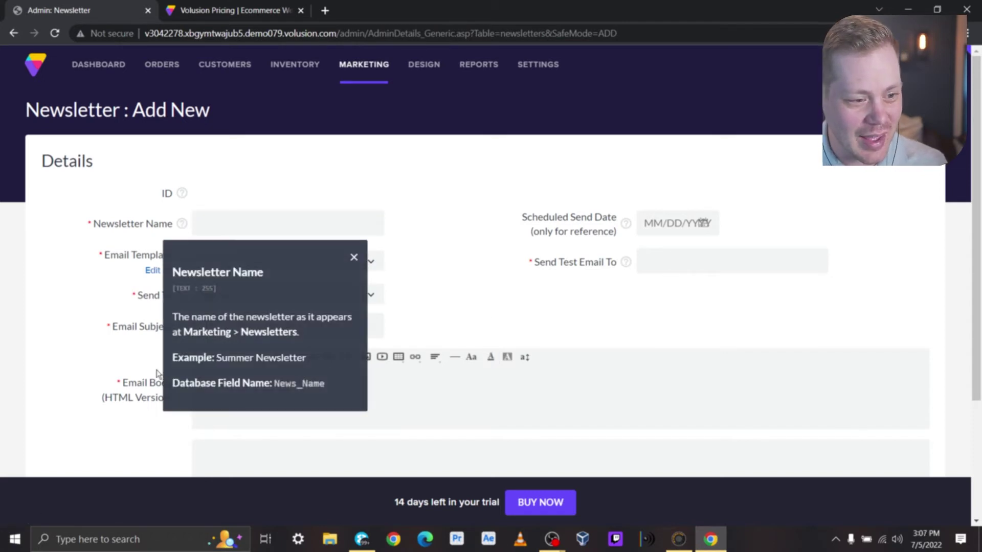
{"action": "left_click_drag", "start_coordinate": [275, 383], "coordinate": [351, 385]}
{"action": "left_click", "coordinate": [325, 376]}
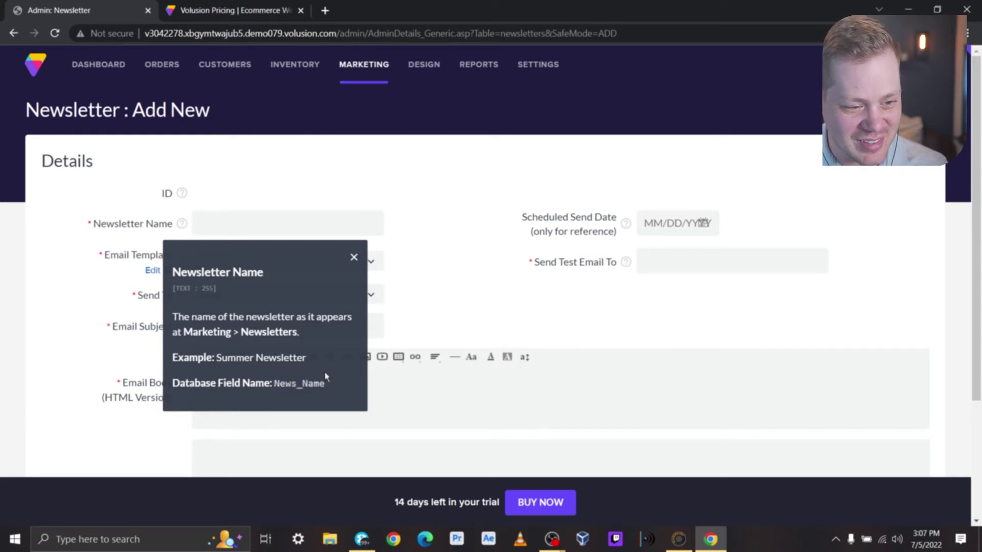
{"action": "left_click", "coordinate": [300, 193]}
{"action": "left_click", "coordinate": [184, 223]}
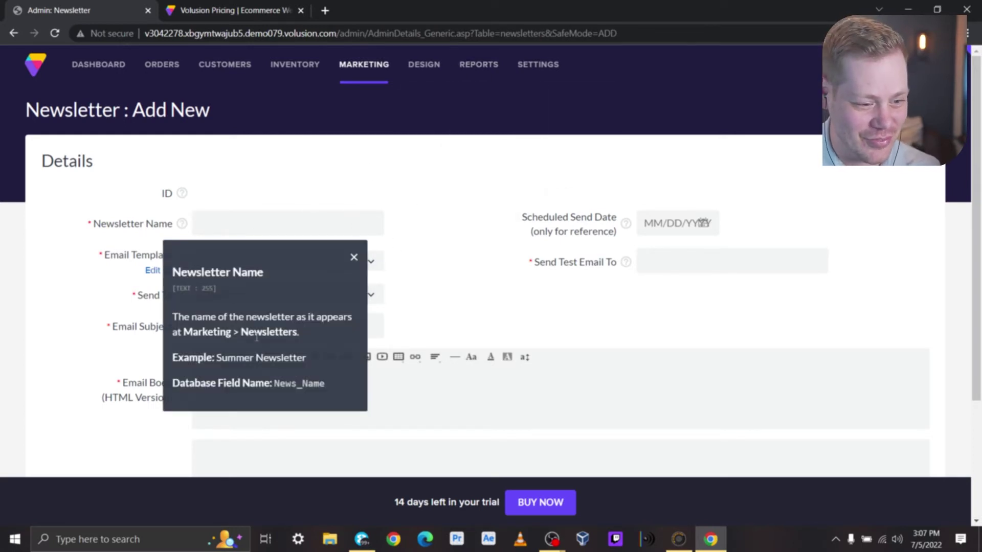
{"action": "double_click", "coordinate": [278, 382]}
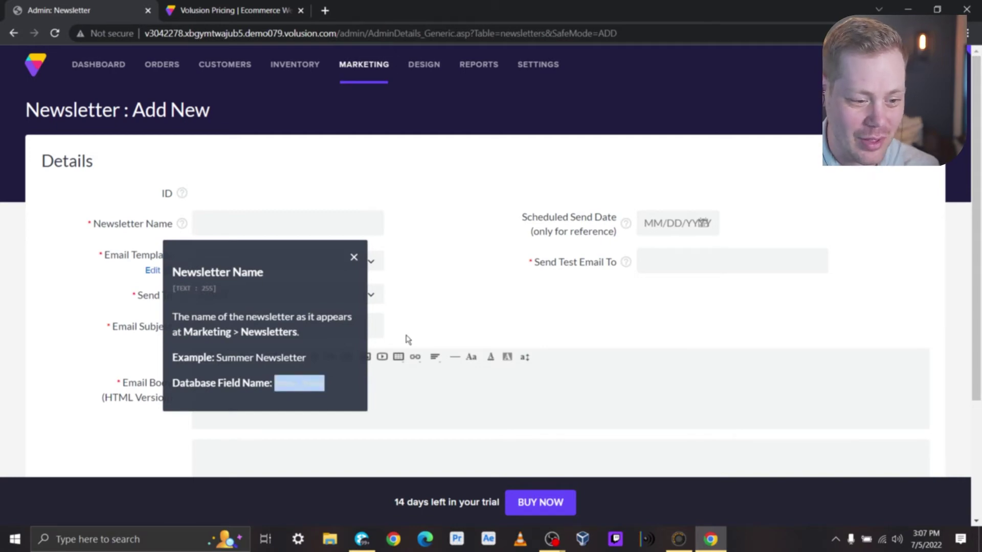
{"action": "left_click", "coordinate": [415, 280]}
View the Gift Certificates page, then open the SEO page and look through its list of pages and settings sections
{"action": "mouse_move", "coordinate": [363, 64]}
{"action": "left_click", "coordinate": [390, 324]}
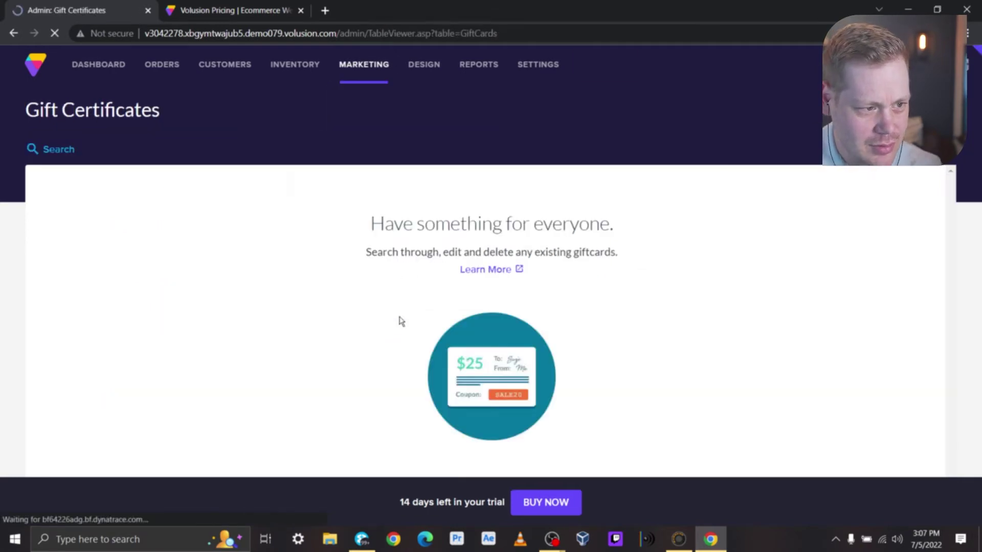
{"action": "mouse_move", "coordinate": [379, 65]}
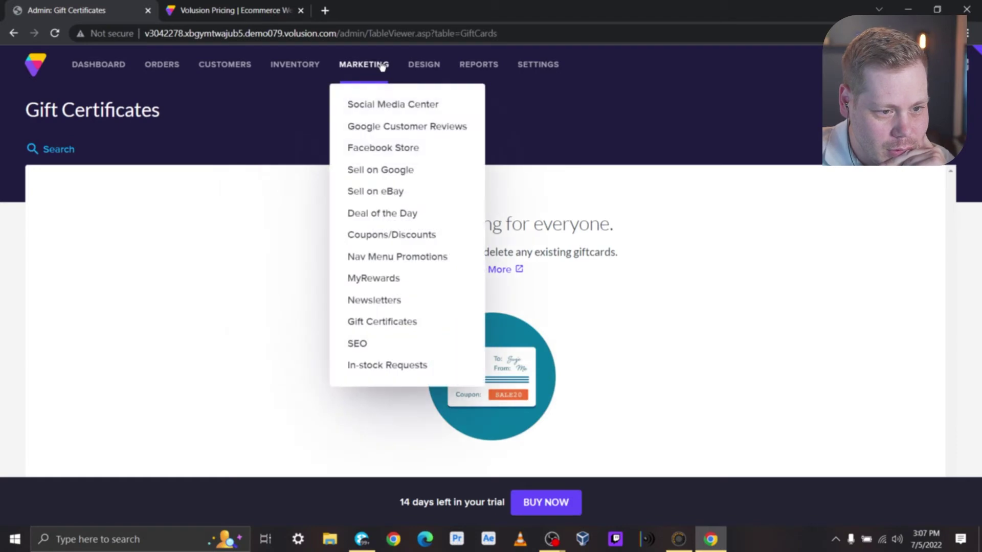
{"action": "left_click", "coordinate": [398, 342]}
{"action": "scroll", "coordinate": [210, 225], "scroll_direction": "down", "scroll_amount": 10}
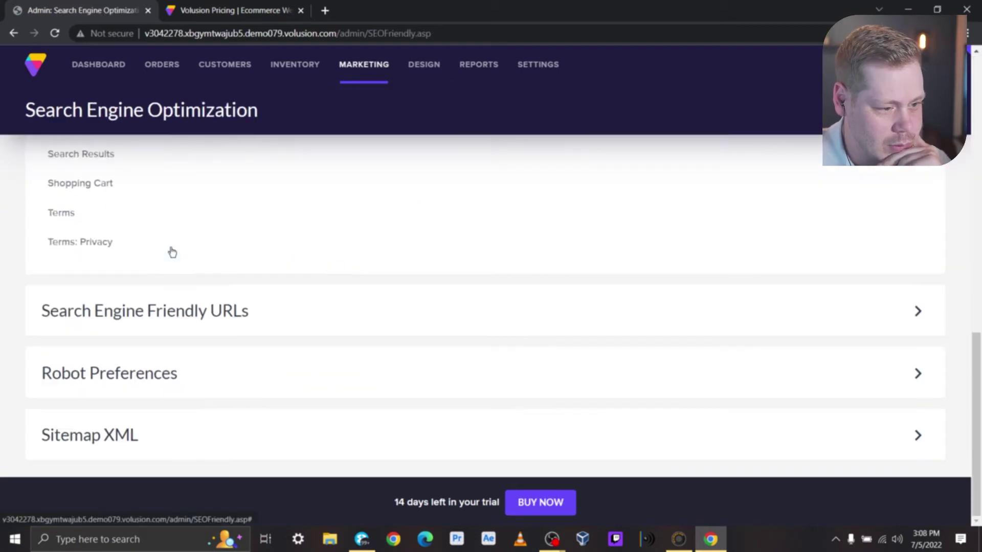
{"action": "scroll", "coordinate": [146, 260], "scroll_direction": "up", "scroll_amount": 10}
{"action": "scroll", "coordinate": [107, 289], "scroll_direction": "down", "scroll_amount": 10}
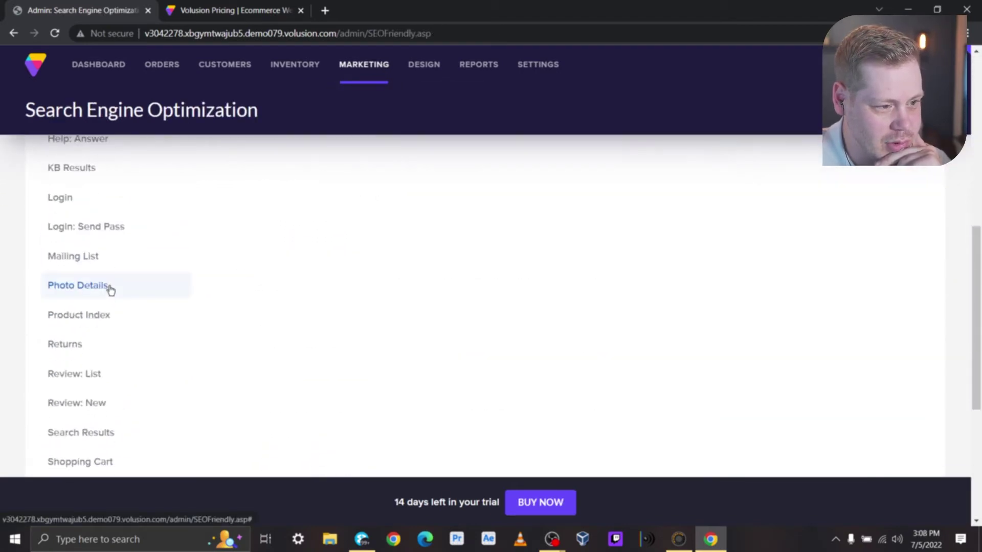
{"action": "scroll", "coordinate": [110, 295], "scroll_direction": "up", "scroll_amount": 10}
Show the meta information for the About Us and Help pages and read the help on Meta Tag Description
{"action": "left_click", "coordinate": [61, 292]}
{"action": "scroll", "coordinate": [76, 266], "scroll_direction": "down", "scroll_amount": 5}
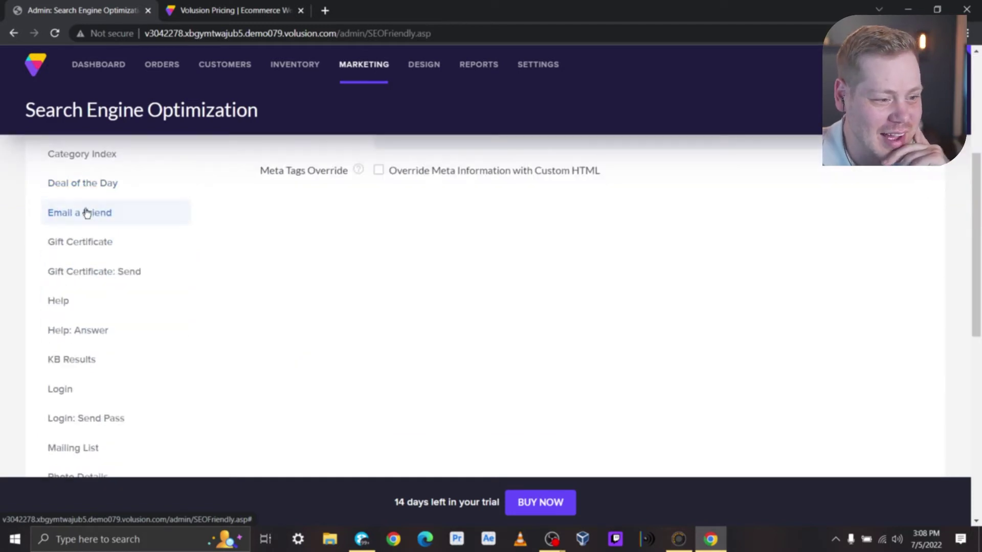
{"action": "scroll", "coordinate": [82, 225], "scroll_direction": "up", "scroll_amount": 3}
{"action": "left_click", "coordinate": [70, 429]}
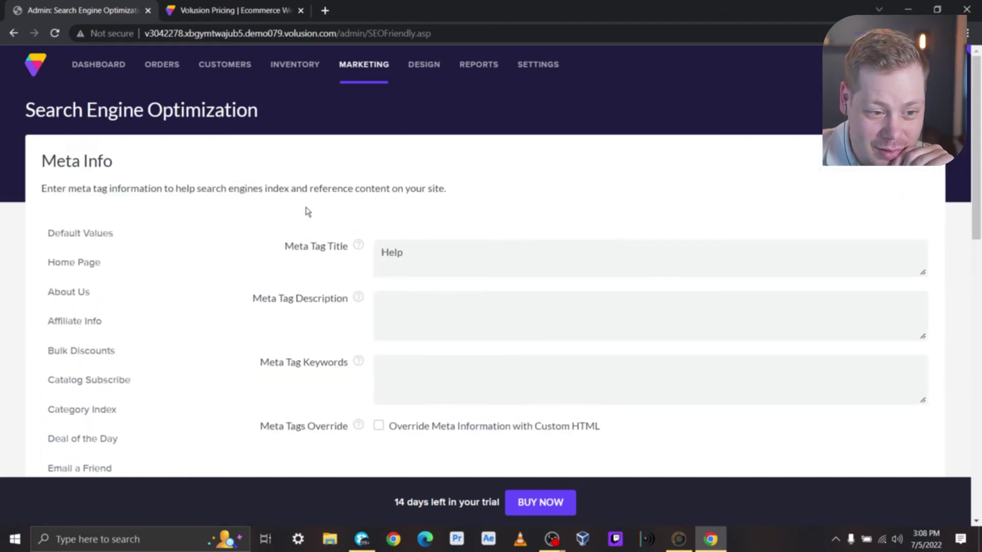
{"action": "scroll", "coordinate": [469, 187], "scroll_direction": "down", "scroll_amount": 5}
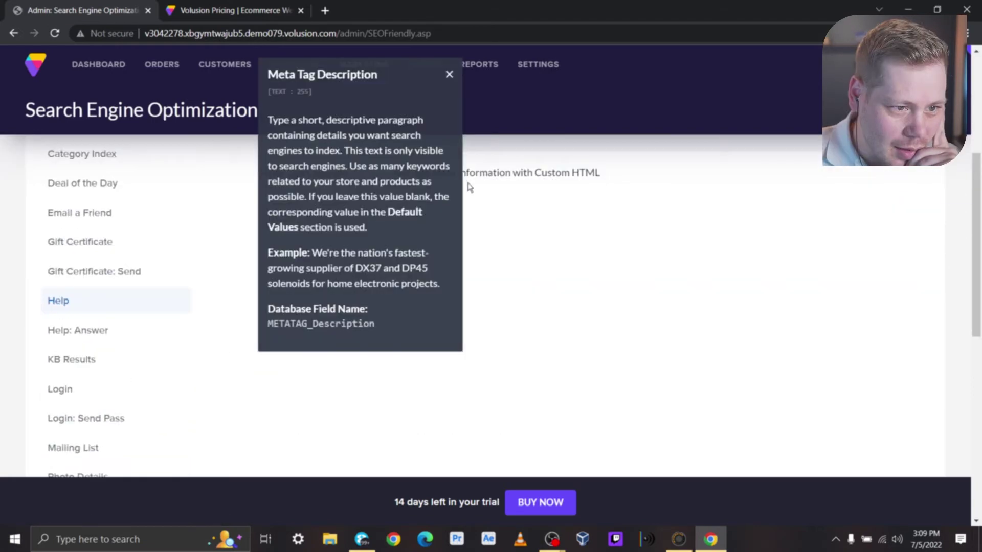
{"action": "left_click", "coordinate": [545, 212]}
{"action": "scroll", "coordinate": [430, 248], "scroll_direction": "up", "scroll_amount": 3}
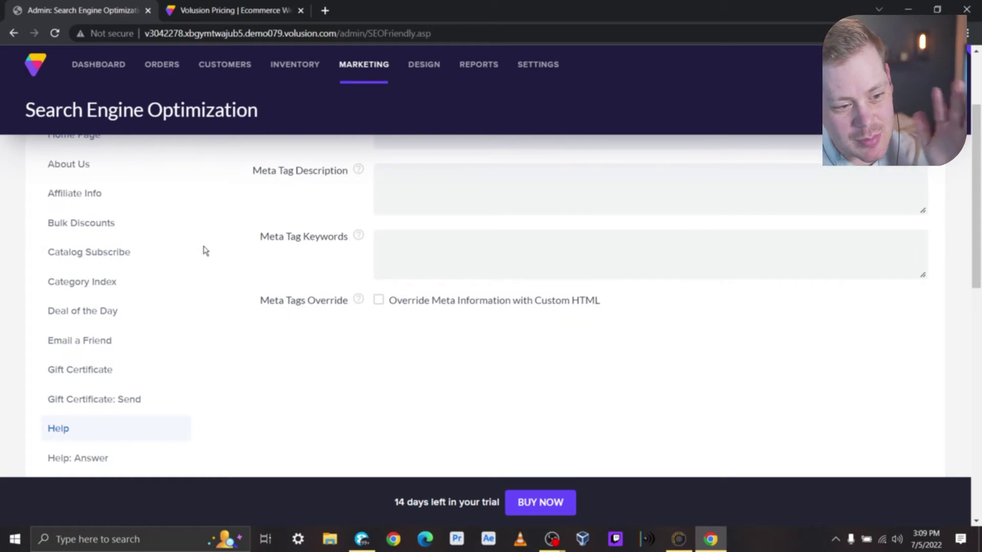
{"action": "scroll", "coordinate": [289, 331], "scroll_direction": "up", "scroll_amount": 3}
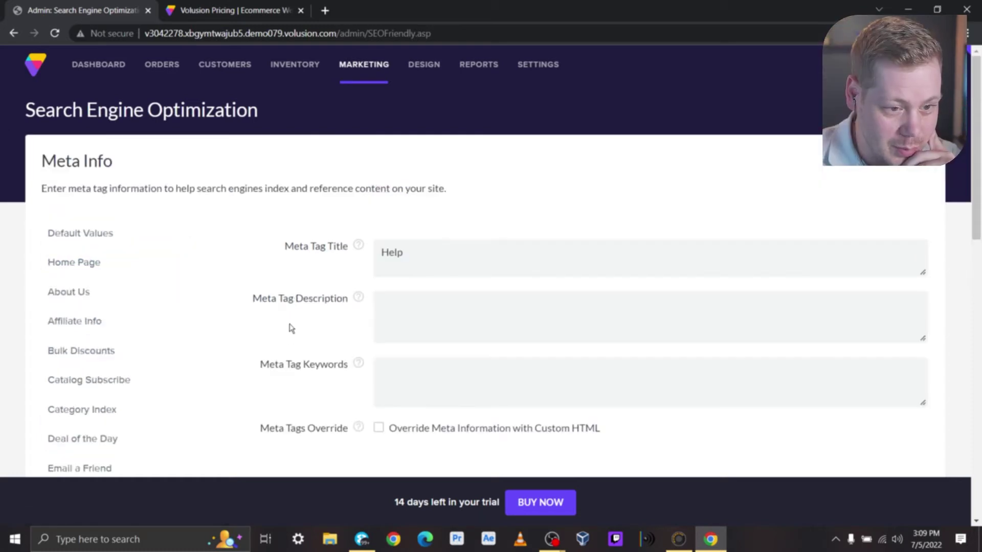
Show the meta information for Help: Answer, KB Results and Product Index, and locate the remaining SEO sections
{"action": "scroll", "coordinate": [327, 297], "scroll_direction": "down", "scroll_amount": 5}
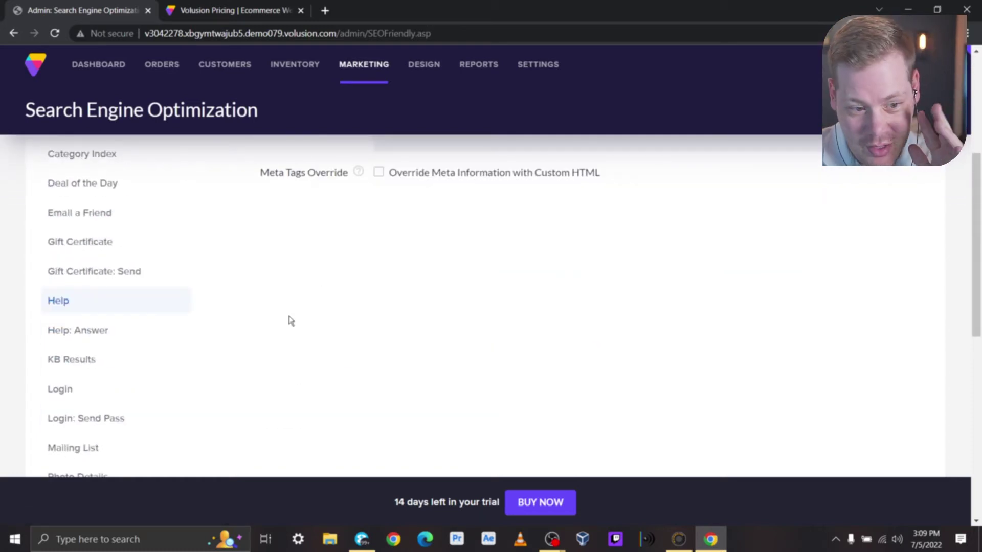
{"action": "scroll", "coordinate": [235, 276], "scroll_direction": "up", "scroll_amount": 5}
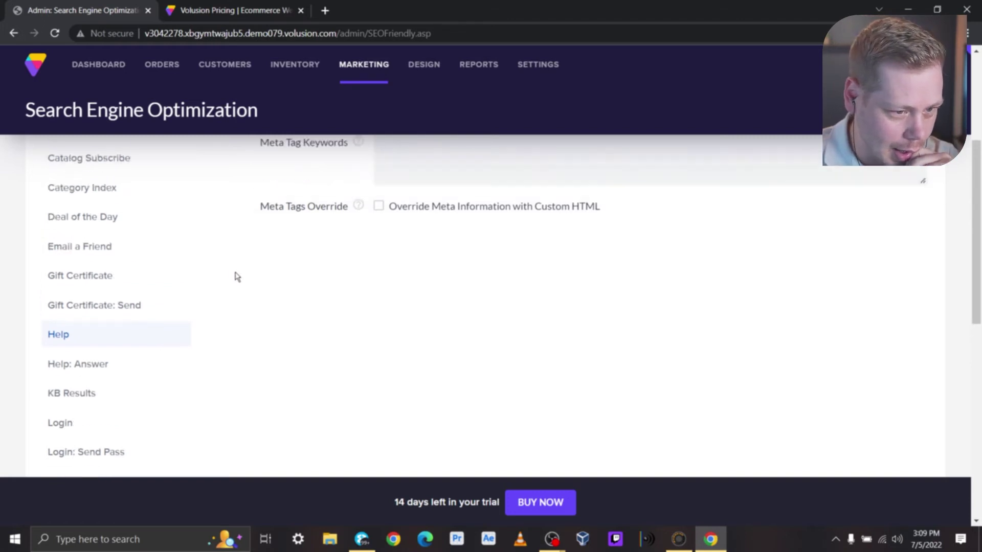
{"action": "scroll", "coordinate": [195, 351], "scroll_direction": "down", "scroll_amount": 5}
{"action": "left_click", "coordinate": [78, 330]}
{"action": "left_click", "coordinate": [57, 361]}
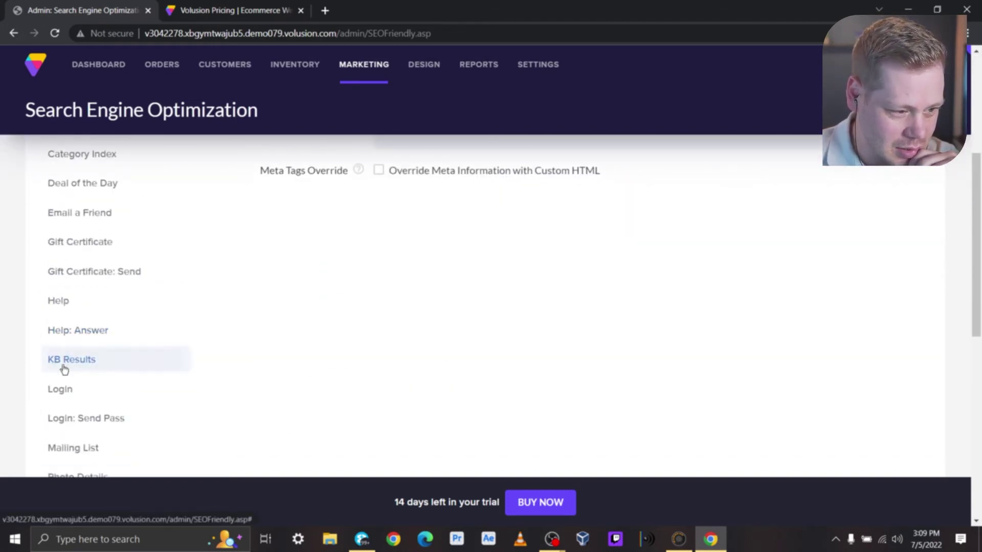
{"action": "scroll", "coordinate": [171, 389], "scroll_direction": "down", "scroll_amount": 8}
{"action": "left_click", "coordinate": [171, 389]}
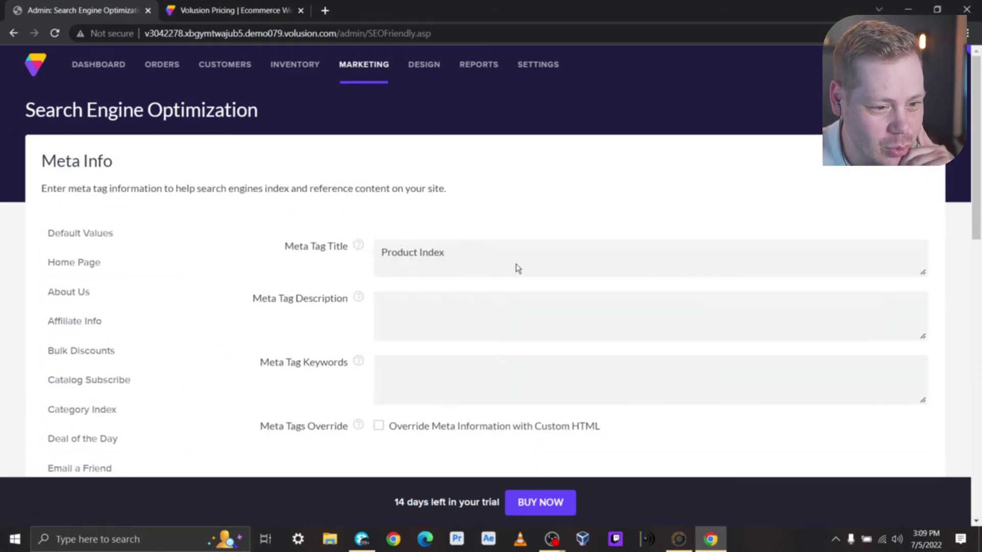
{"action": "scroll", "coordinate": [302, 313], "scroll_direction": "down", "scroll_amount": 15}
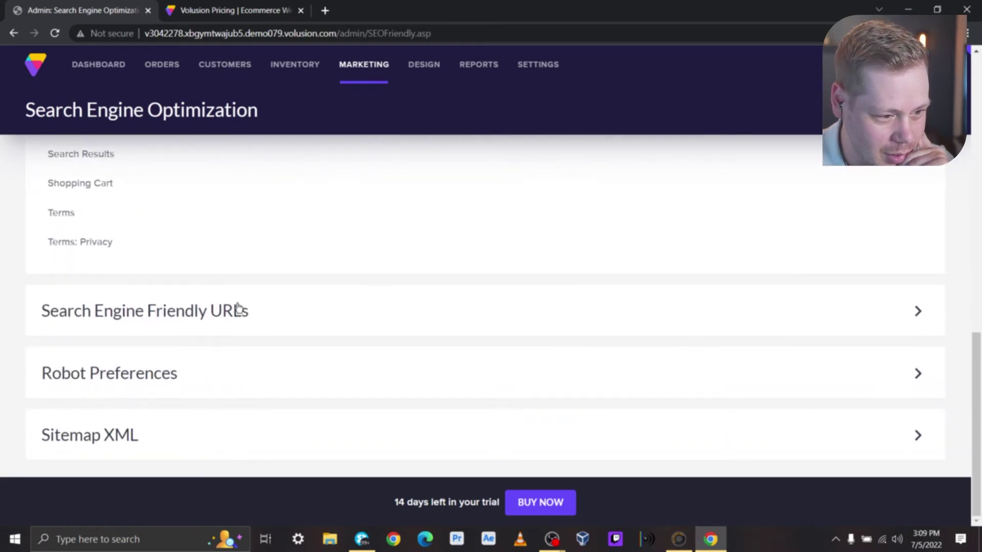
Show the Search Engine Friendly URLs settings on the SEO page
{"action": "left_click", "coordinate": [238, 309]}
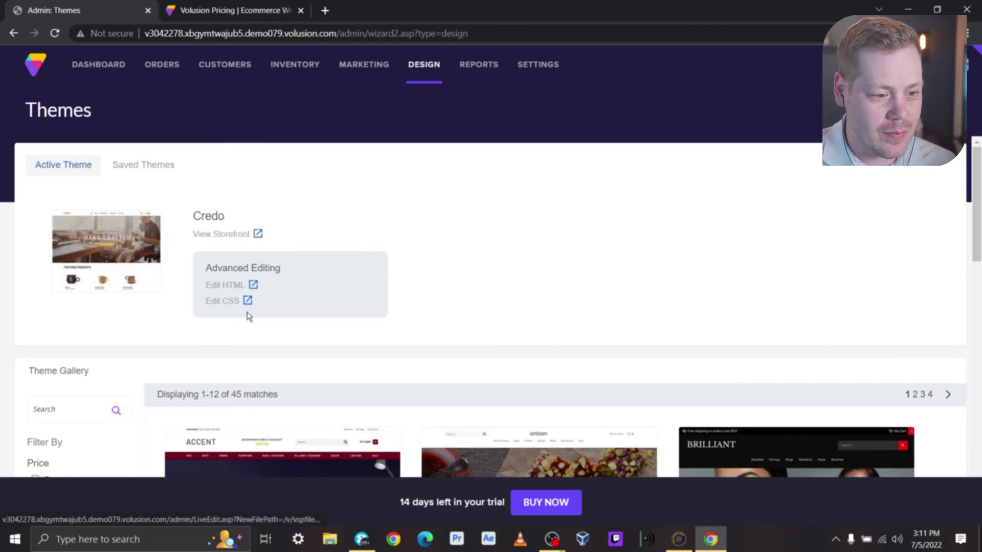
Filter the theme gallery to free themes, then remove the filter and browse the full range of themes
{"action": "scroll", "coordinate": [253, 307], "scroll_direction": "down", "scroll_amount": 4}
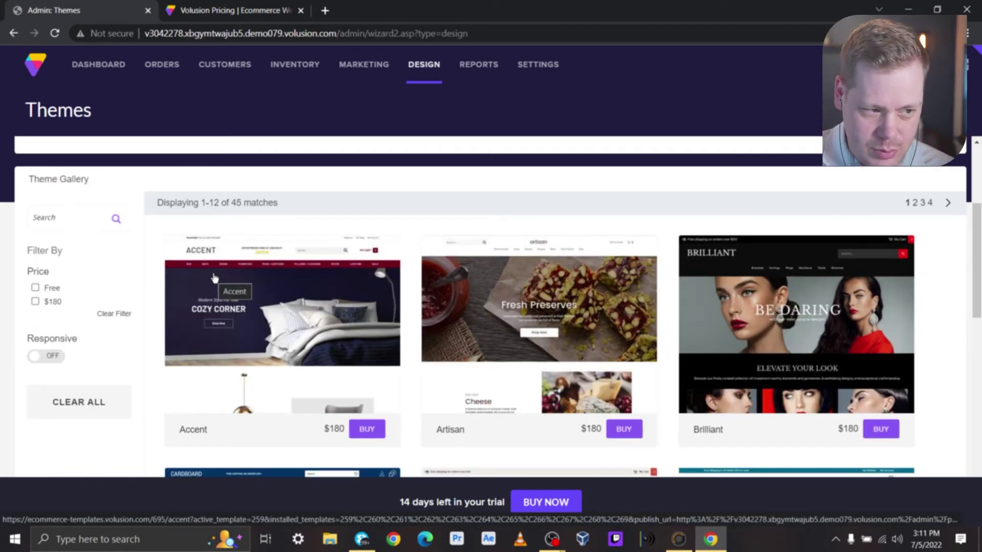
{"action": "left_click", "coordinate": [36, 287]}
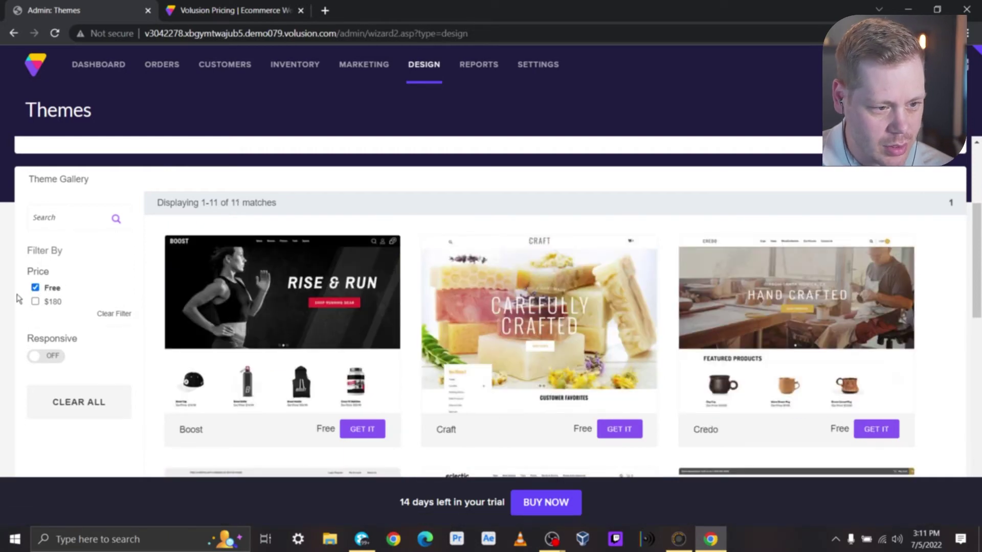
{"action": "left_click", "coordinate": [34, 288]}
{"action": "scroll", "coordinate": [430, 230], "scroll_direction": "down", "scroll_amount": 2}
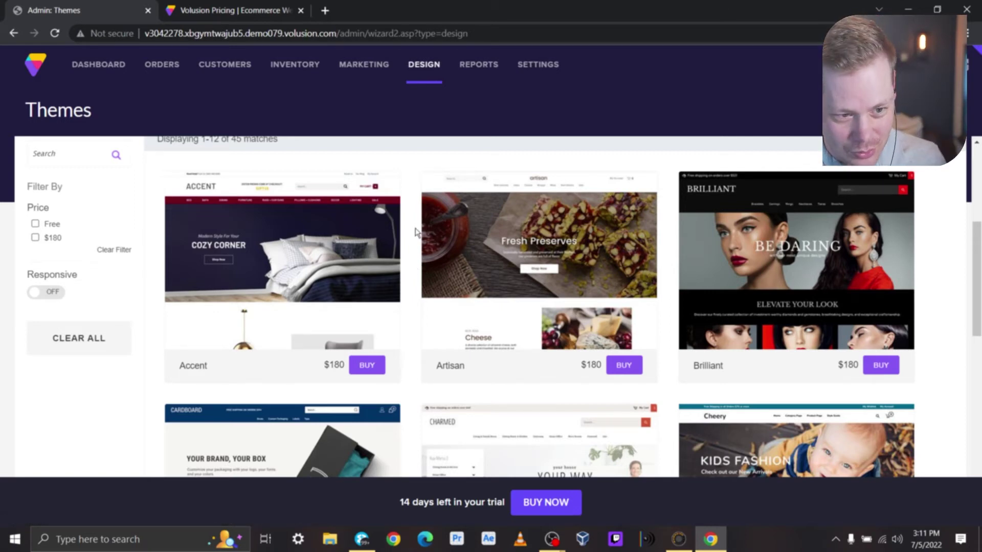
{"action": "scroll", "coordinate": [415, 225], "scroll_direction": "down", "scroll_amount": 4}
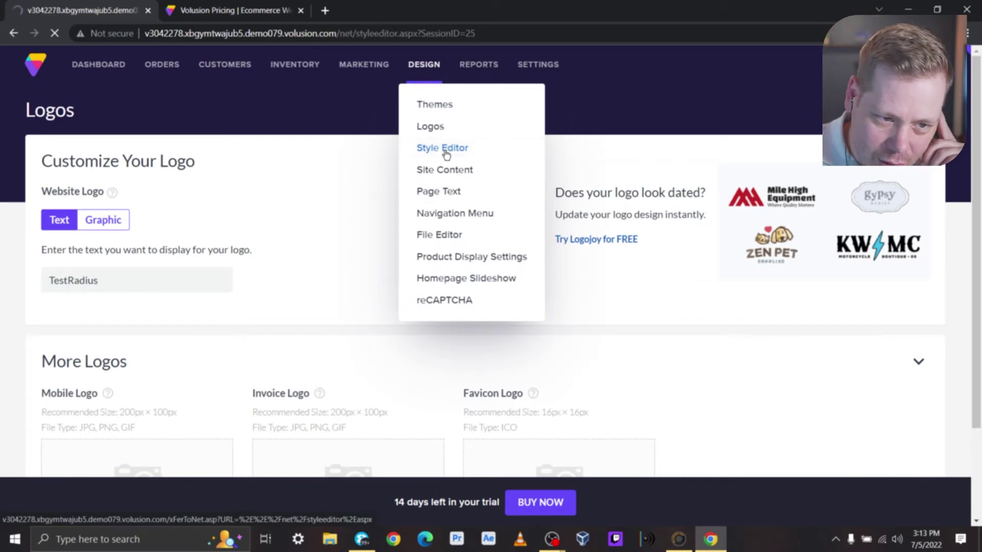
Open the Style Editor and show the custom styles, including the choice of primary color
{"action": "left_click", "coordinate": [445, 148]}
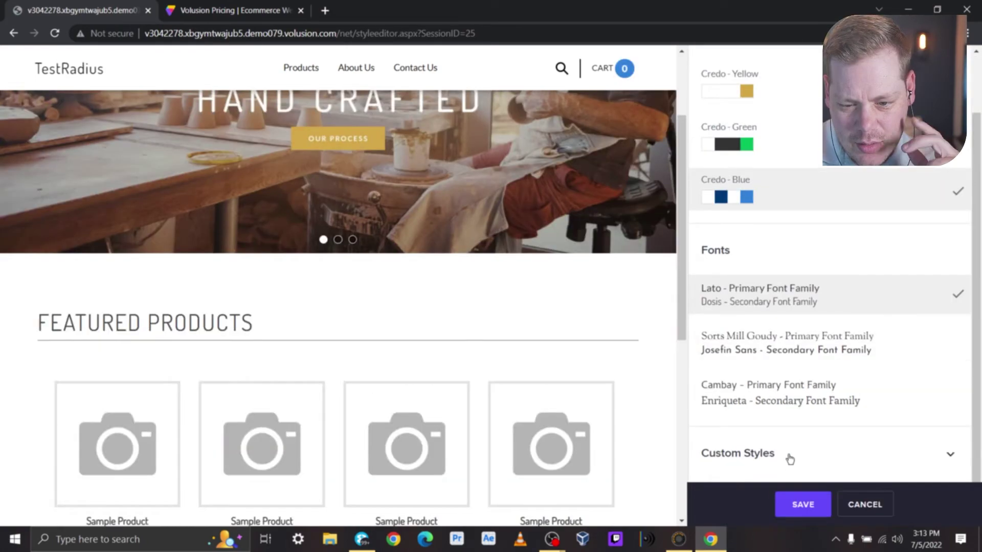
{"action": "left_click", "coordinate": [790, 459]}
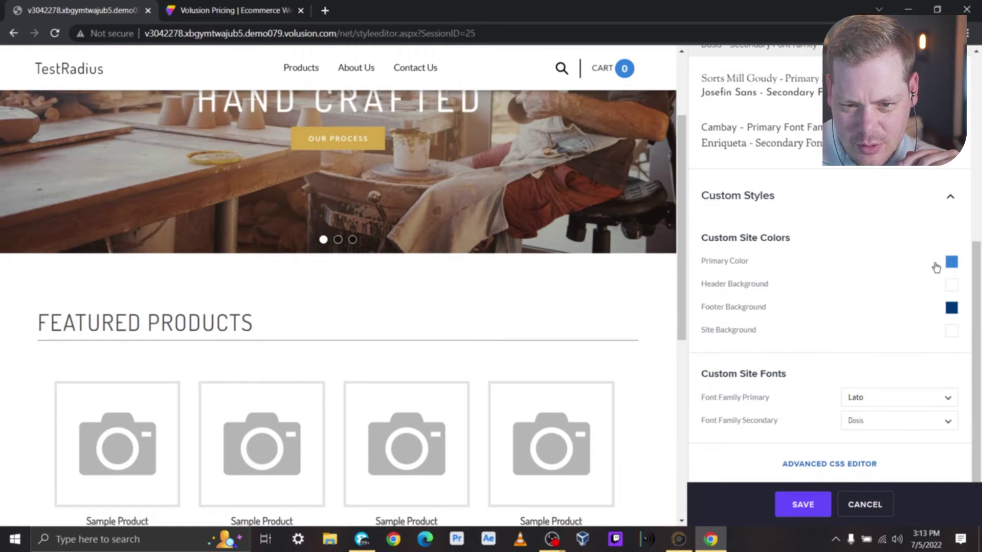
{"action": "left_click", "coordinate": [951, 262]}
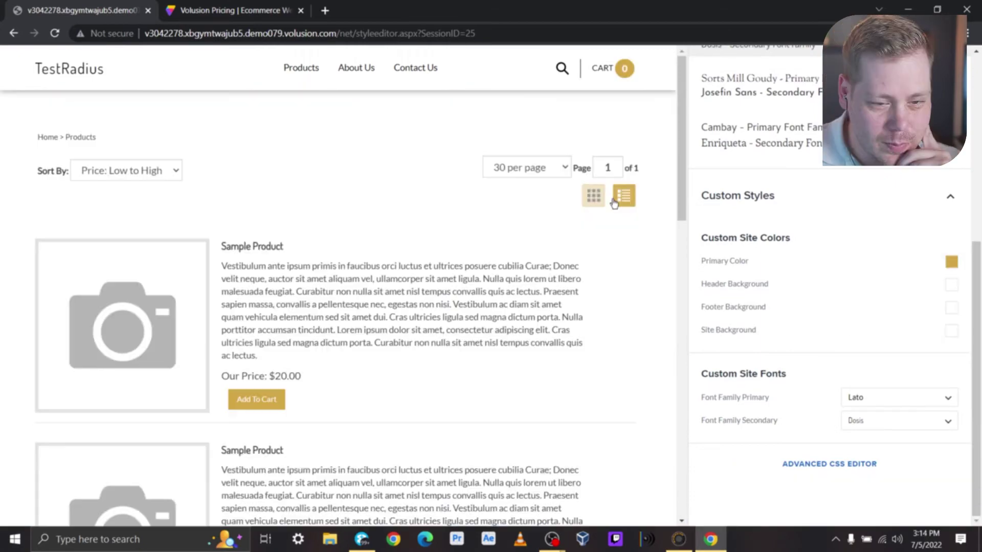
Review the Products page and its sample product description in the storefront preview, then view the About Us page
{"action": "scroll", "coordinate": [389, 220], "scroll_direction": "down", "scroll_amount": 10}
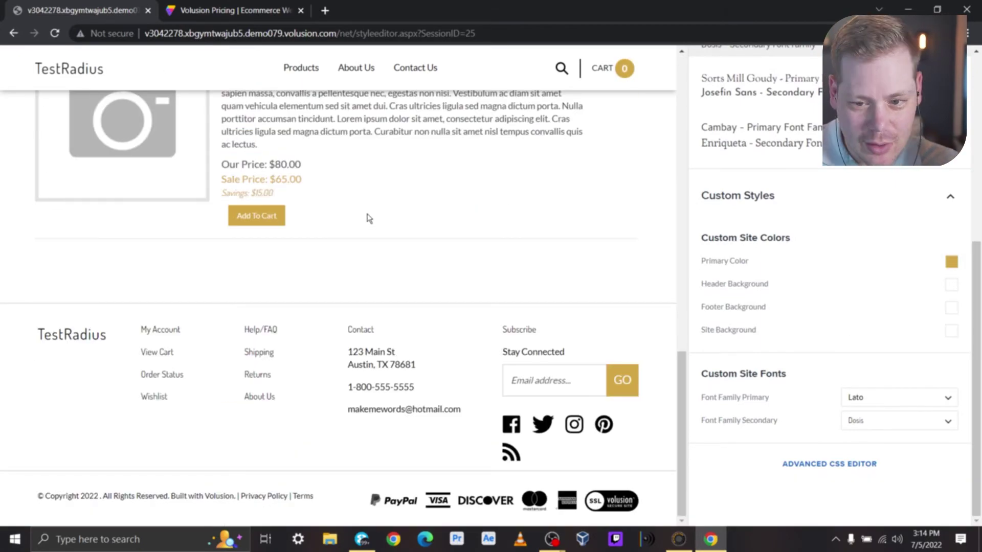
{"action": "scroll", "coordinate": [369, 218], "scroll_direction": "up", "scroll_amount": 10}
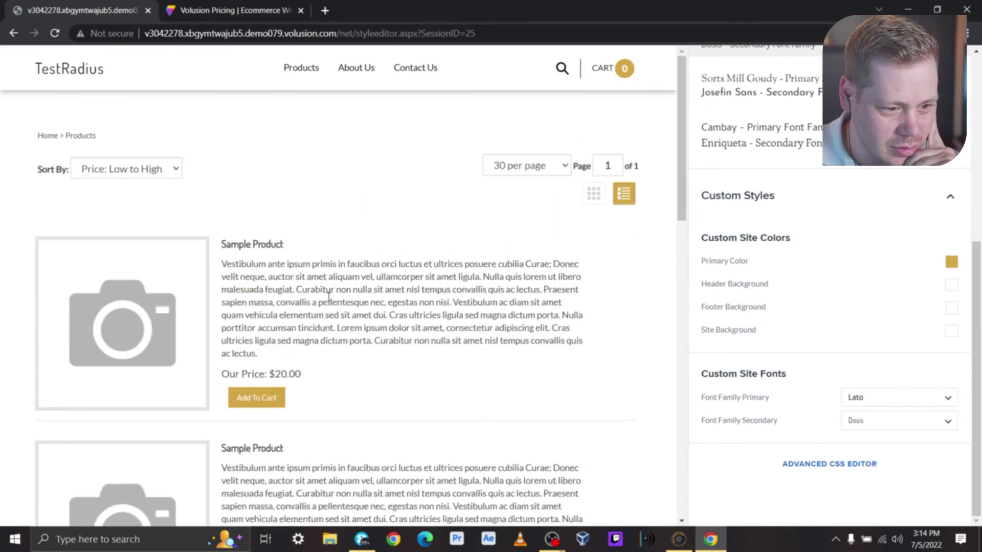
{"action": "left_click_drag", "start_coordinate": [225, 266], "coordinate": [480, 359]}
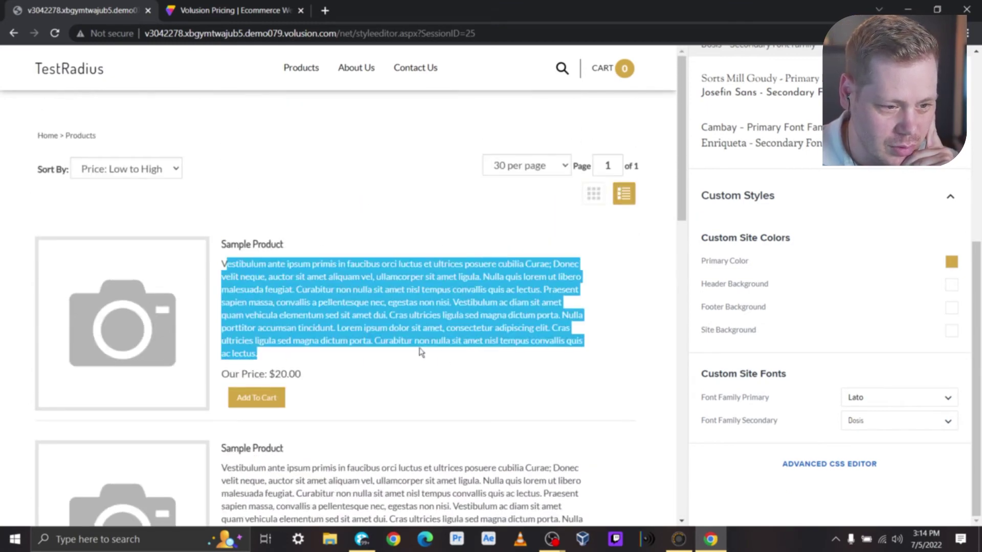
{"action": "left_click", "coordinate": [328, 303]}
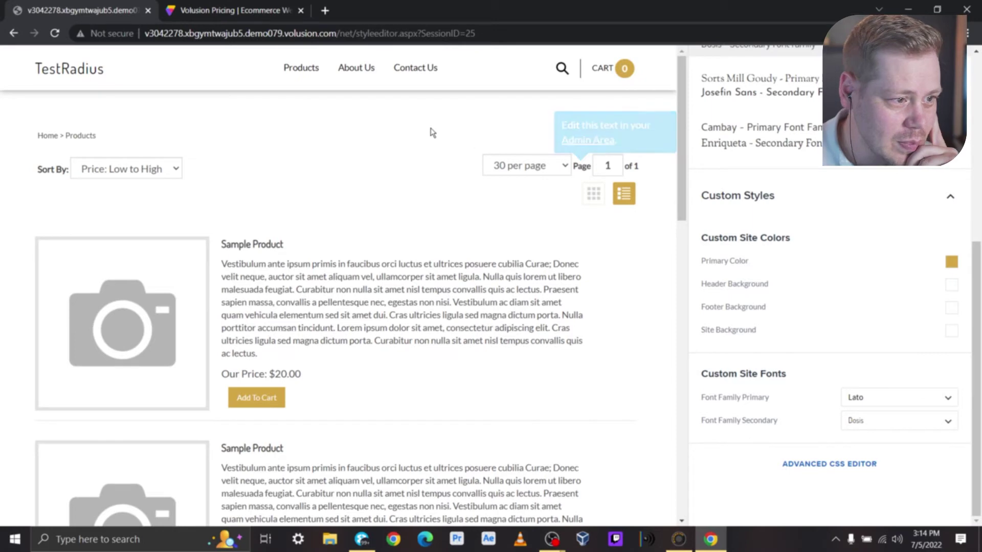
{"action": "left_click", "coordinate": [338, 70]}
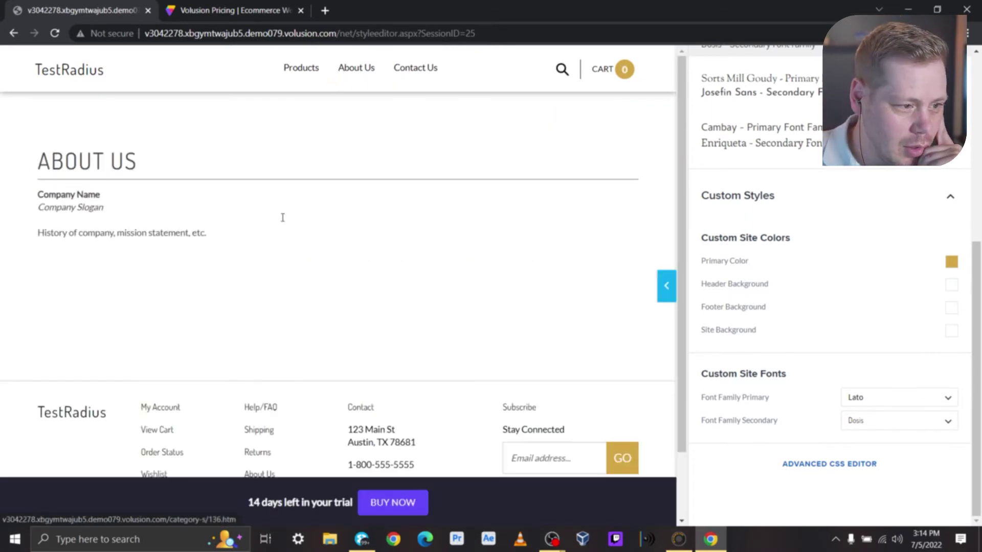
{"action": "scroll", "coordinate": [275, 241], "scroll_direction": "down", "scroll_amount": 5}
{"action": "scroll", "coordinate": [274, 284], "scroll_direction": "up", "scroll_amount": 5}
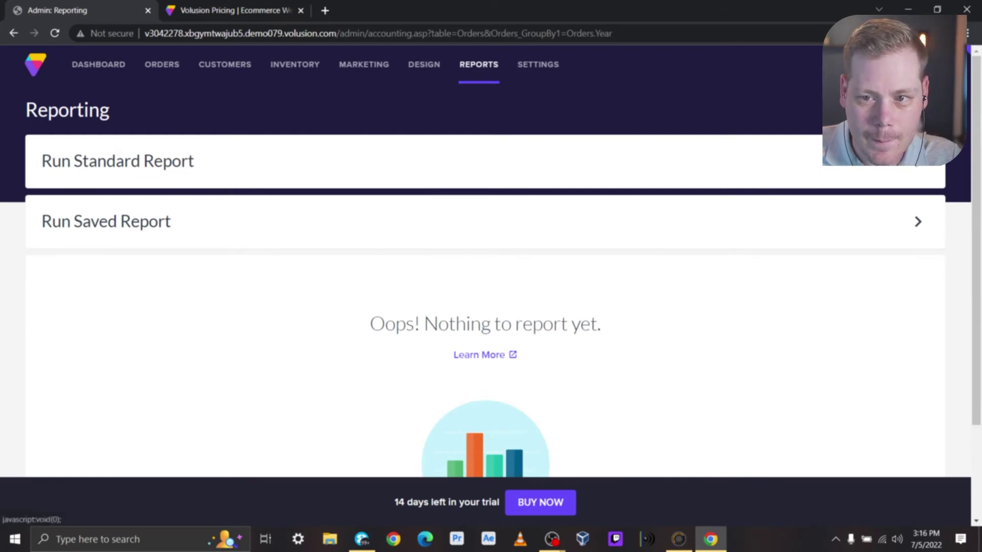
Open the form for creating a new report, view the available report types and close the list
{"action": "left_click", "coordinate": [319, 177]}
{"action": "left_click", "coordinate": [388, 215]}
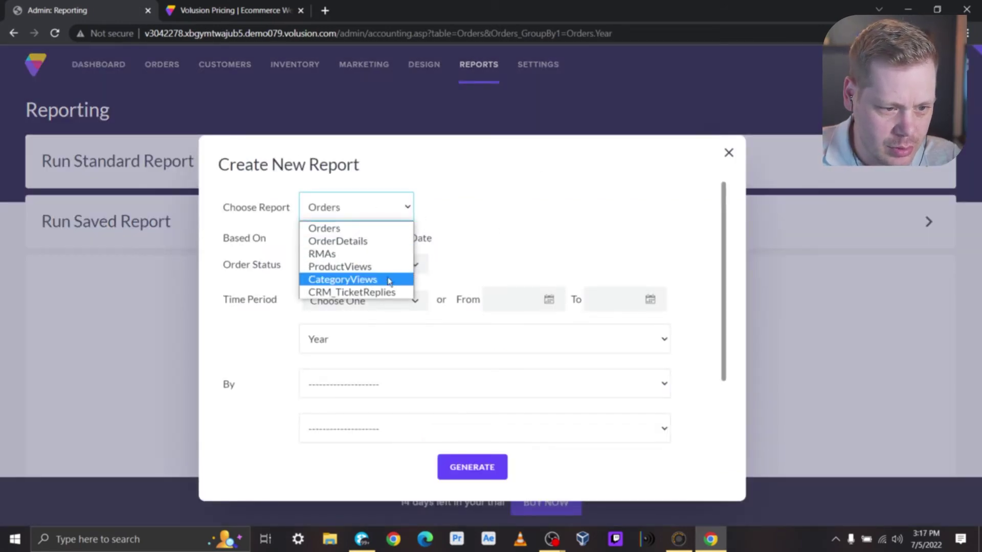
{"action": "left_click", "coordinate": [498, 223]}
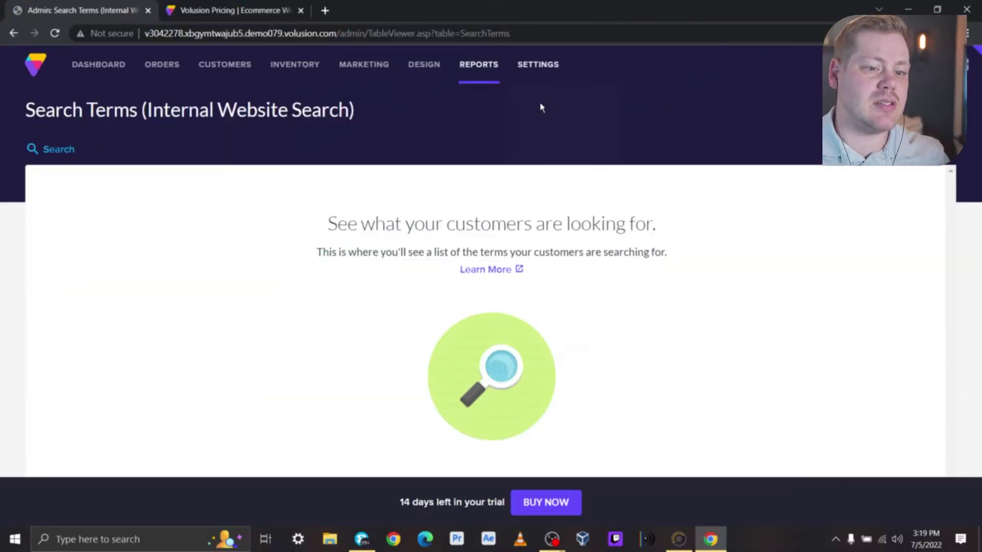
Open the Volusion Helpcenter from the admin's help options and go to the V1 Support topic
{"action": "mouse_move", "coordinate": [511, 72]}
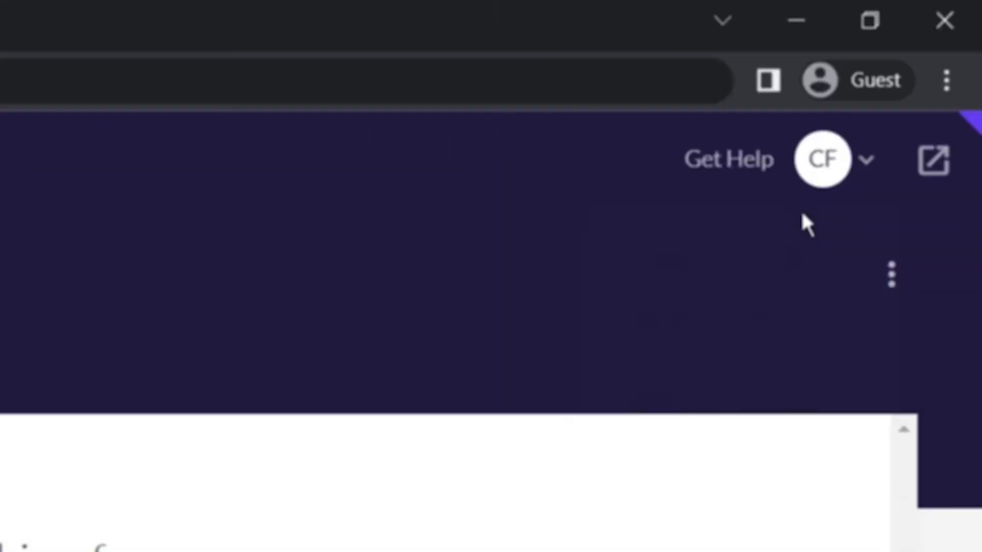
{"action": "mouse_move", "coordinate": [881, 65]}
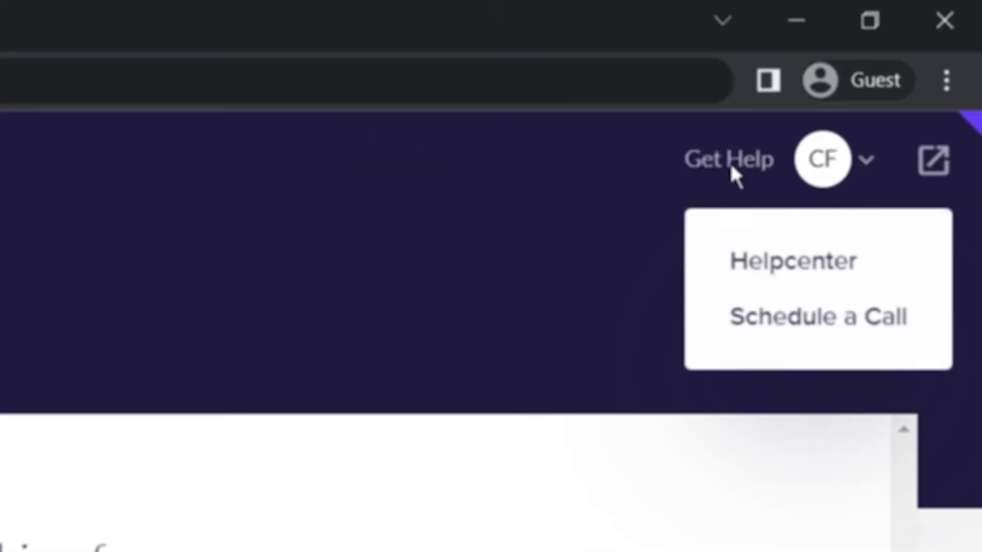
{"action": "left_click", "coordinate": [753, 265]}
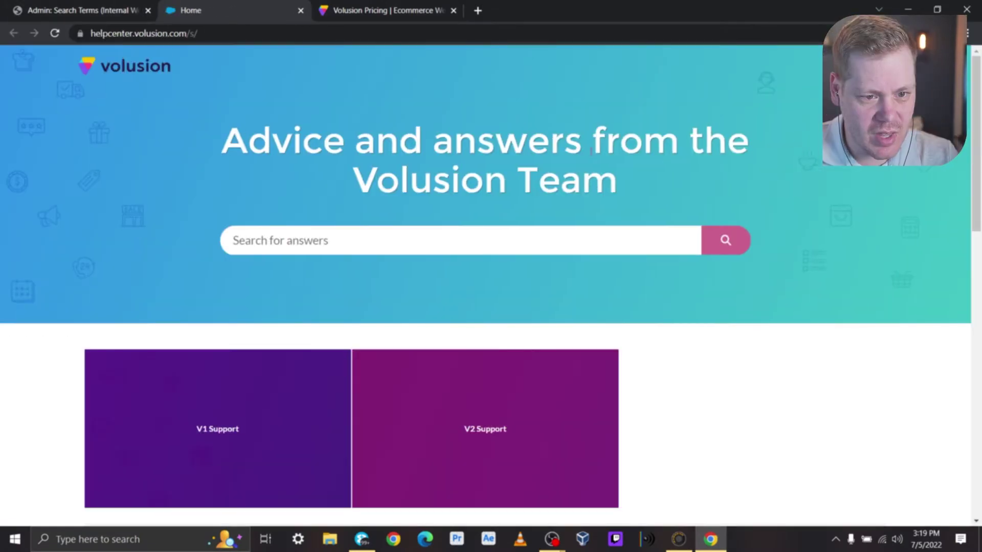
{"action": "scroll", "coordinate": [85, 365], "scroll_direction": "down", "scroll_amount": 5}
{"action": "left_click", "coordinate": [230, 188]}
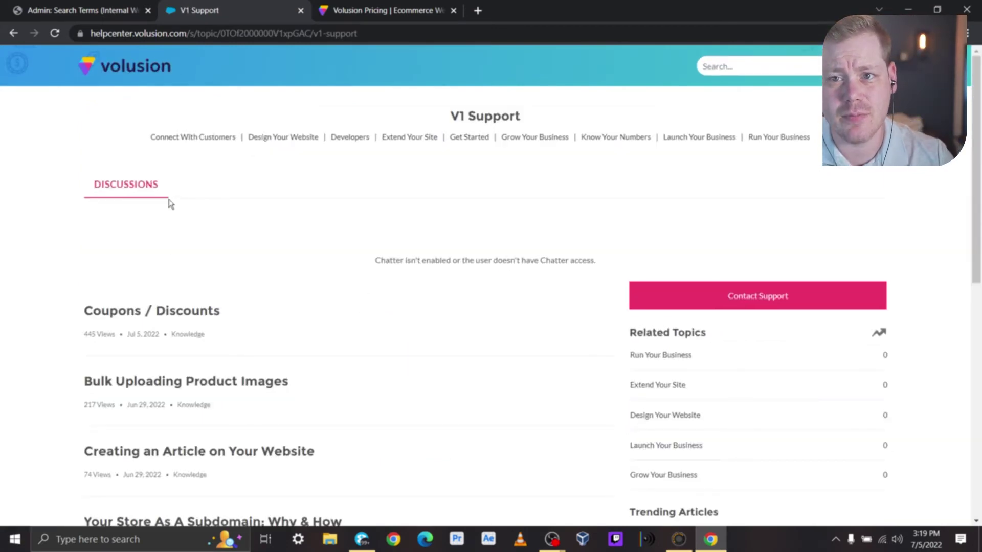
Look through the V1 Support articles and read the gateway table in the Payment Gateway Integrations article
{"action": "scroll", "coordinate": [191, 276], "scroll_direction": "down", "scroll_amount": 2}
{"action": "scroll", "coordinate": [191, 290], "scroll_direction": "up", "scroll_amount": 2}
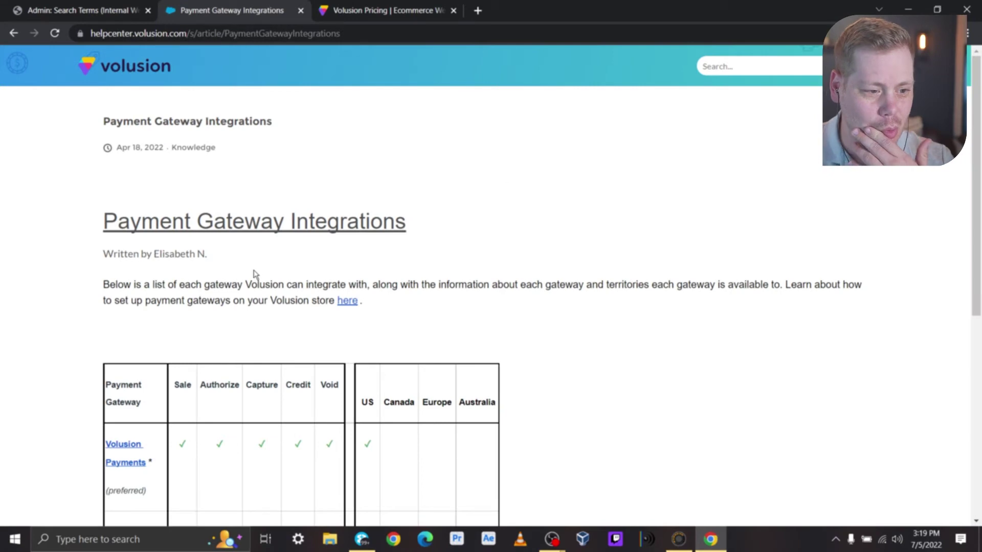
{"action": "scroll", "coordinate": [230, 340], "scroll_direction": "down", "scroll_amount": 7}
{"action": "scroll", "coordinate": [224, 341], "scroll_direction": "up", "scroll_amount": 7}
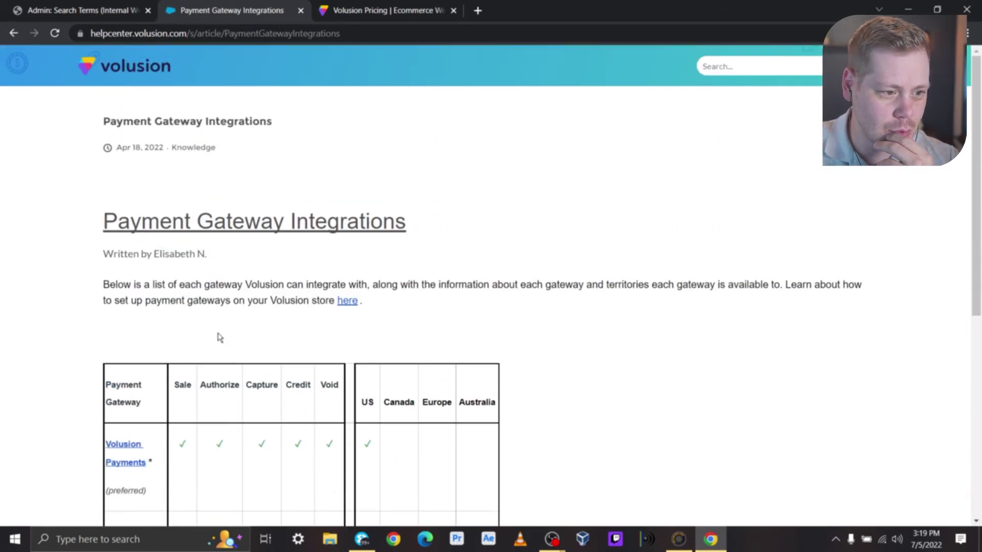
Search the help center for "export to salesforce" and look through the articles found
{"action": "type", "text": "export to salesforce"}
{"action": "key", "text": "Return"}
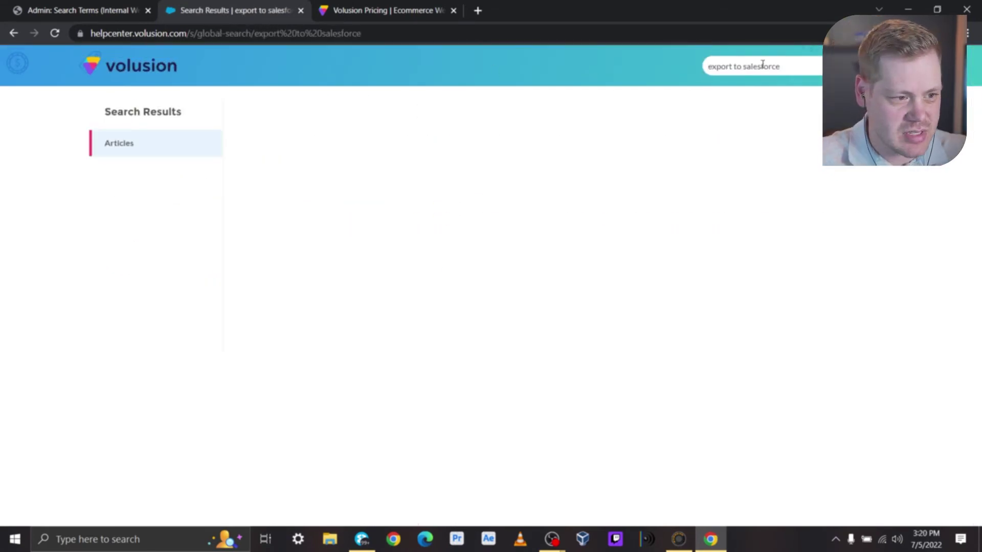
{"action": "scroll", "coordinate": [409, 332], "scroll_direction": "down", "scroll_amount": 15}
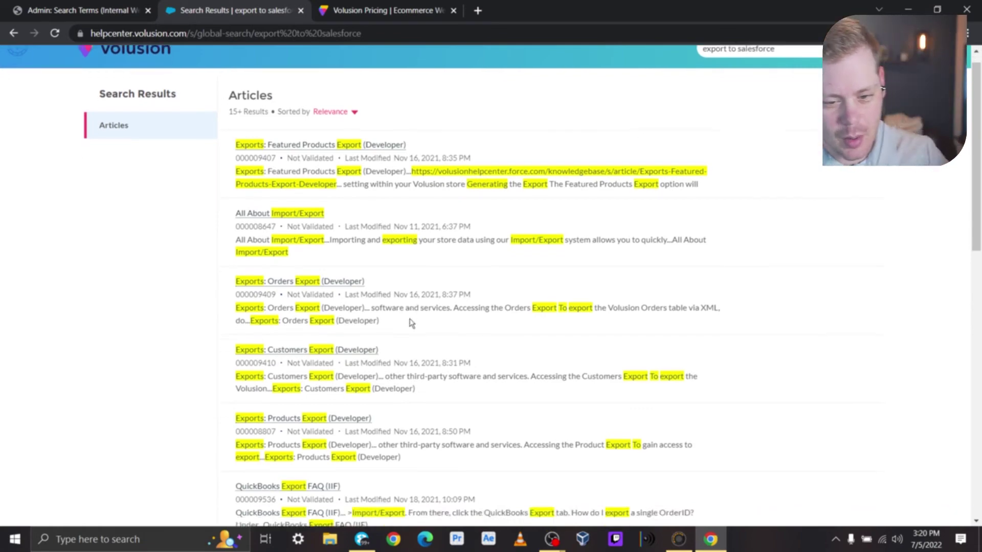
{"action": "scroll", "coordinate": [407, 340], "scroll_direction": "up", "scroll_amount": 15}
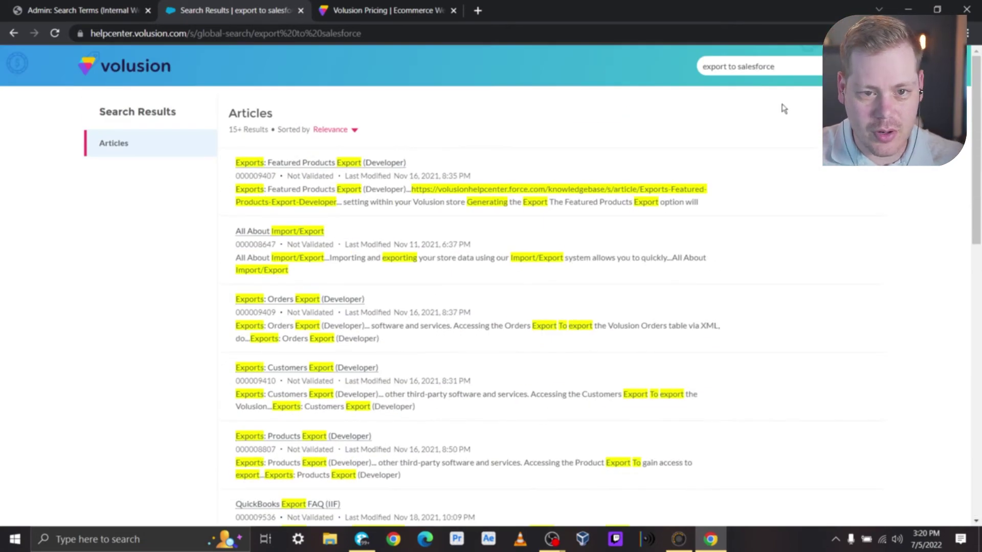
Shorten the help center search to "salesforce" and run it again
{"action": "left_click_drag", "start_coordinate": [739, 68], "coordinate": [651, 90]}
{"action": "key", "text": "BackSpace"}
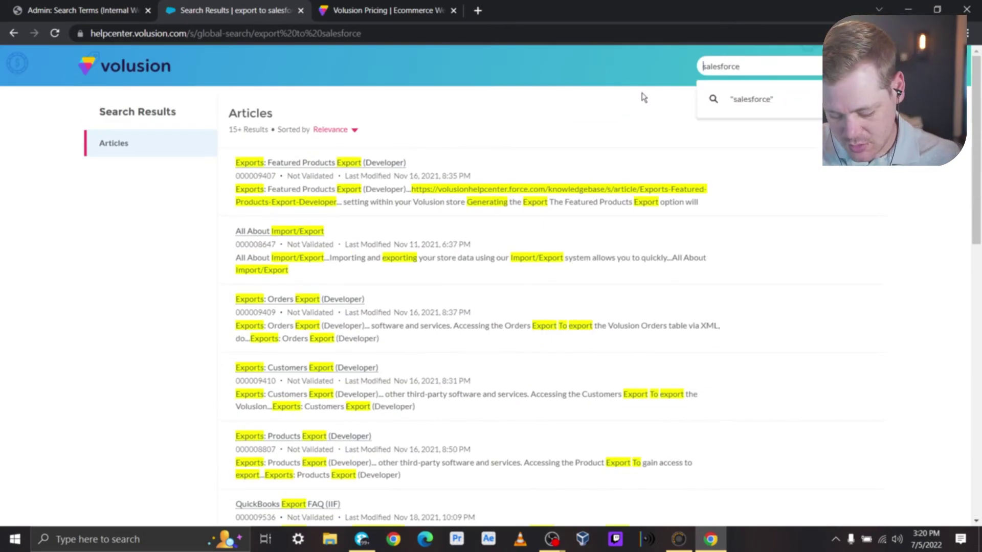
{"action": "key", "text": "Return"}
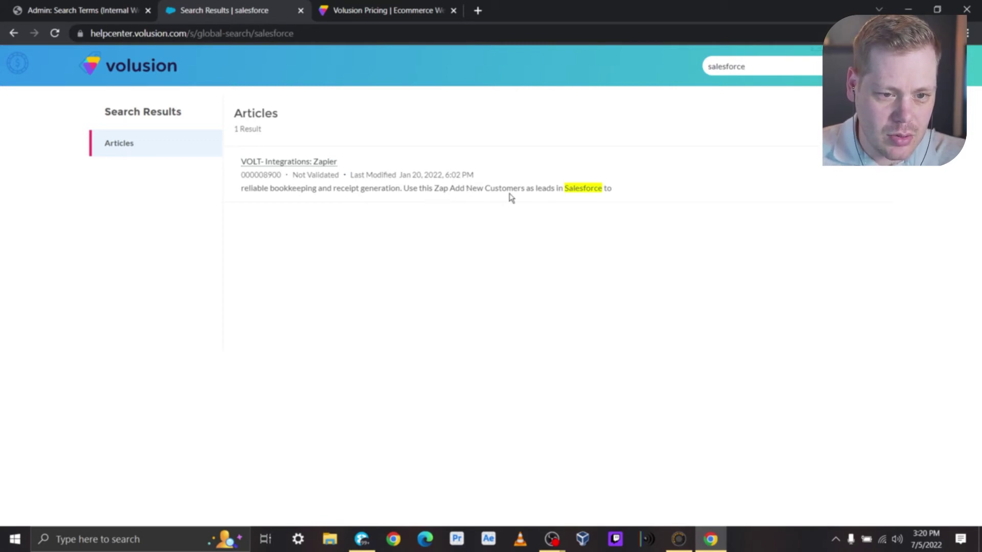
Open the "VOLT- Integrations: Zapier" article and read its setup instructions and list of available Zaps
{"action": "left_click", "coordinate": [271, 162]}
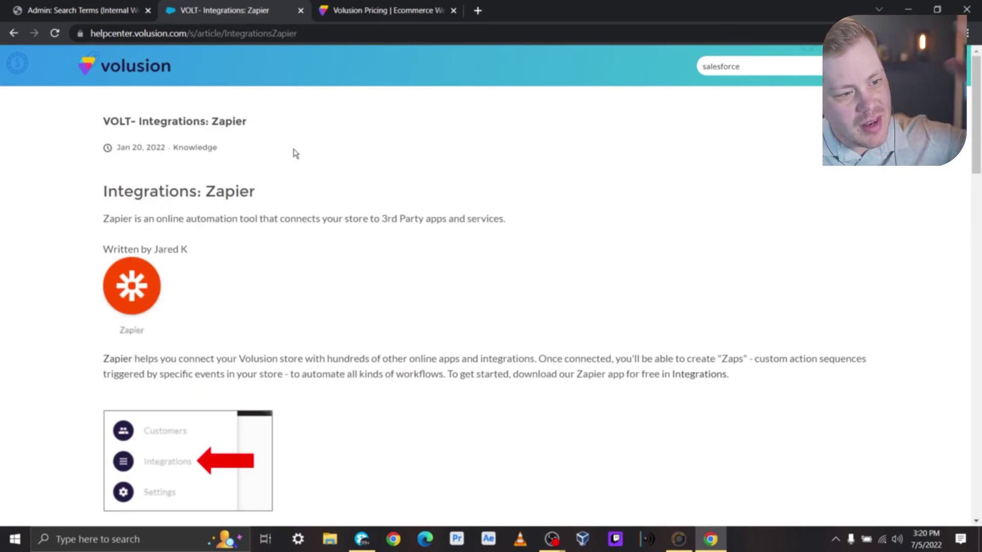
{"action": "scroll", "coordinate": [327, 246], "scroll_direction": "down", "scroll_amount": 15}
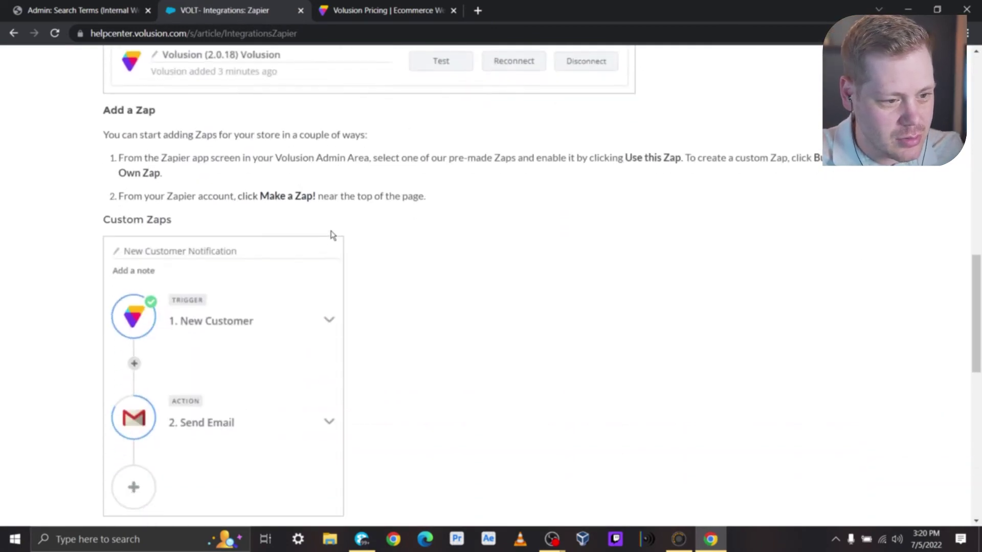
{"action": "scroll", "coordinate": [333, 236], "scroll_direction": "down", "scroll_amount": 12}
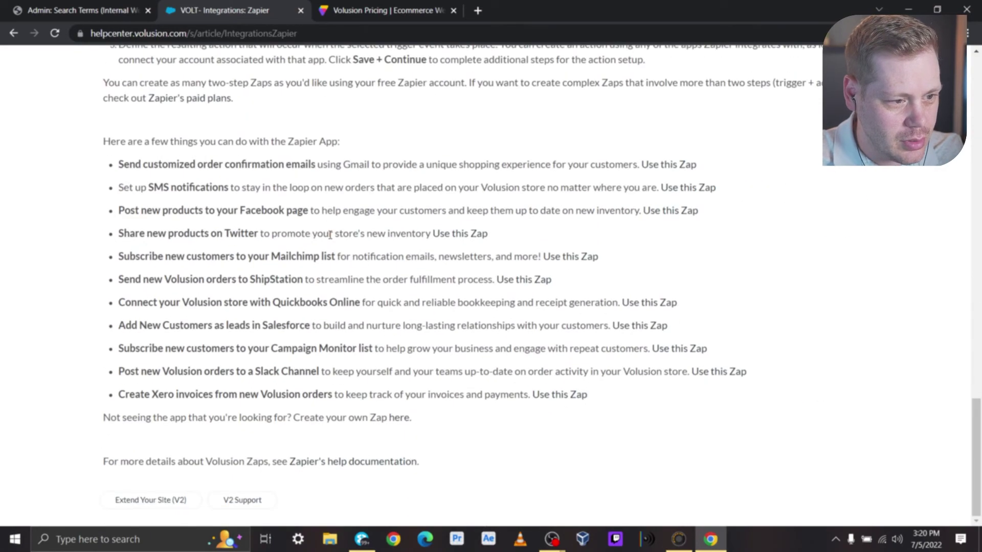
{"action": "scroll", "coordinate": [330, 234], "scroll_direction": "up", "scroll_amount": 20}
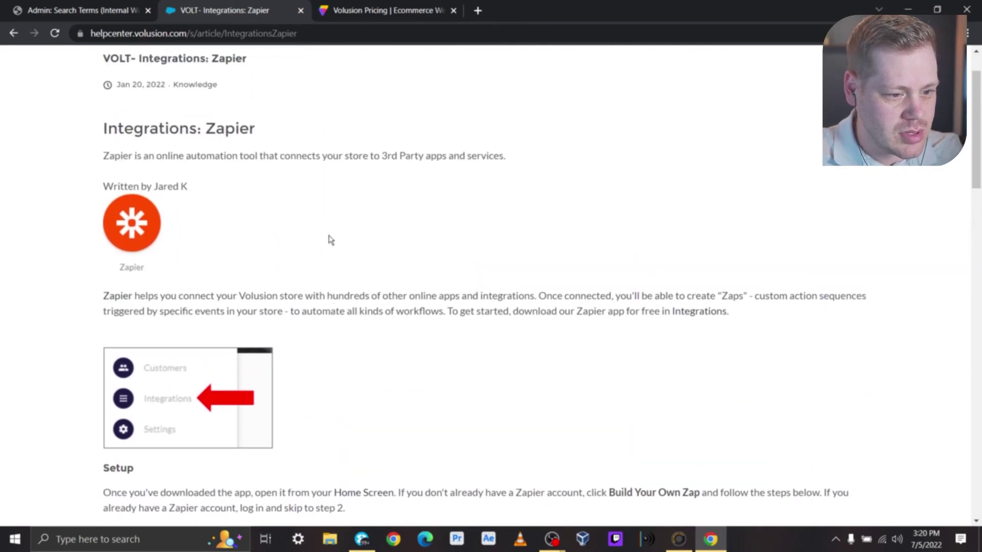
{"action": "scroll", "coordinate": [331, 240], "scroll_direction": "up", "scroll_amount": 2}
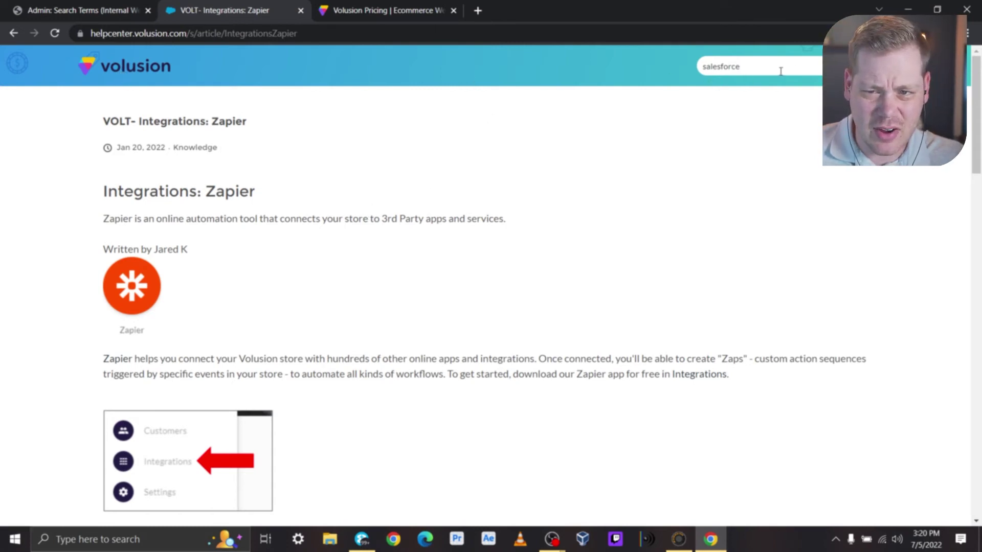
Return to the help center home page and look through the V1 Support and V2 Support topics
{"action": "left_click", "coordinate": [94, 65]}
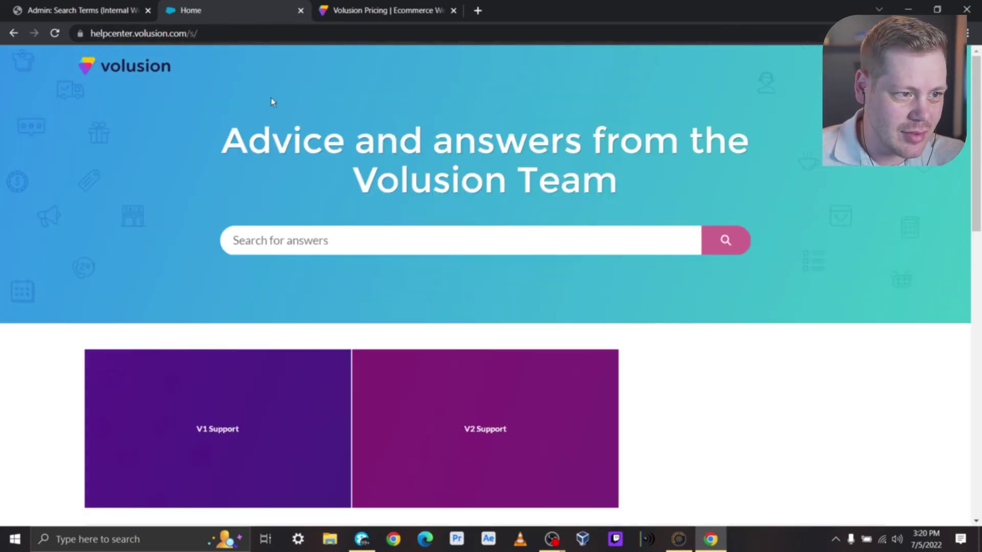
{"action": "scroll", "coordinate": [287, 174], "scroll_direction": "down", "scroll_amount": 5}
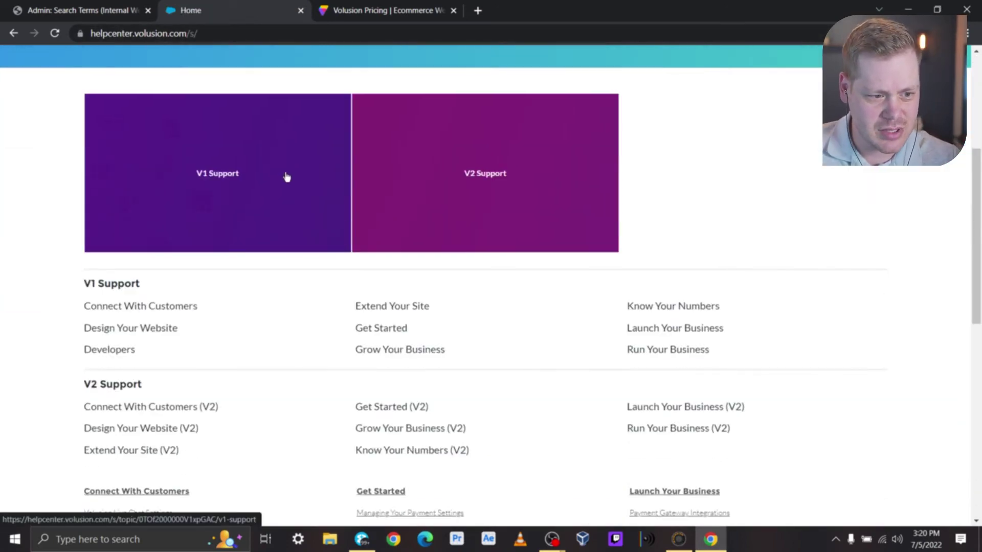
{"action": "scroll", "coordinate": [286, 177], "scroll_direction": "down", "scroll_amount": 3}
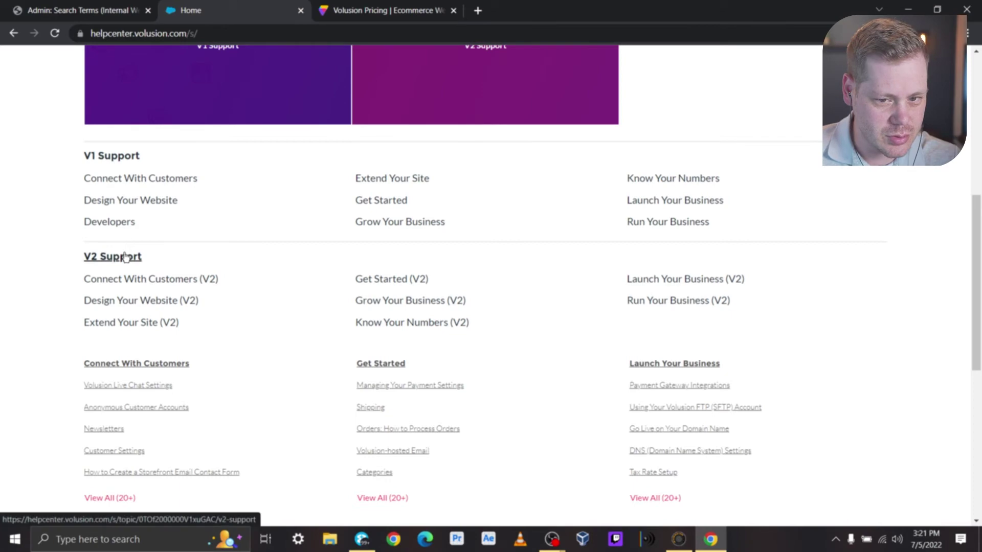
Review the help center home page's article lists, including Connect With Customers, Get Started and Launch Your Business
{"action": "scroll", "coordinate": [125, 248], "scroll_direction": "up", "scroll_amount": 6}
{"action": "scroll", "coordinate": [865, 346], "scroll_direction": "down", "scroll_amount": 12}
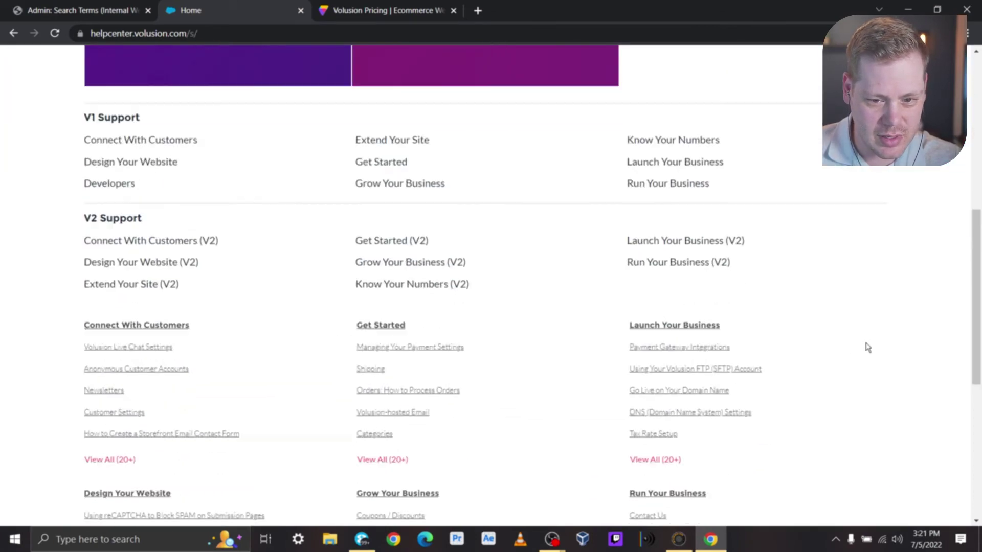
{"action": "scroll", "coordinate": [828, 341], "scroll_direction": "up", "scroll_amount": 10}
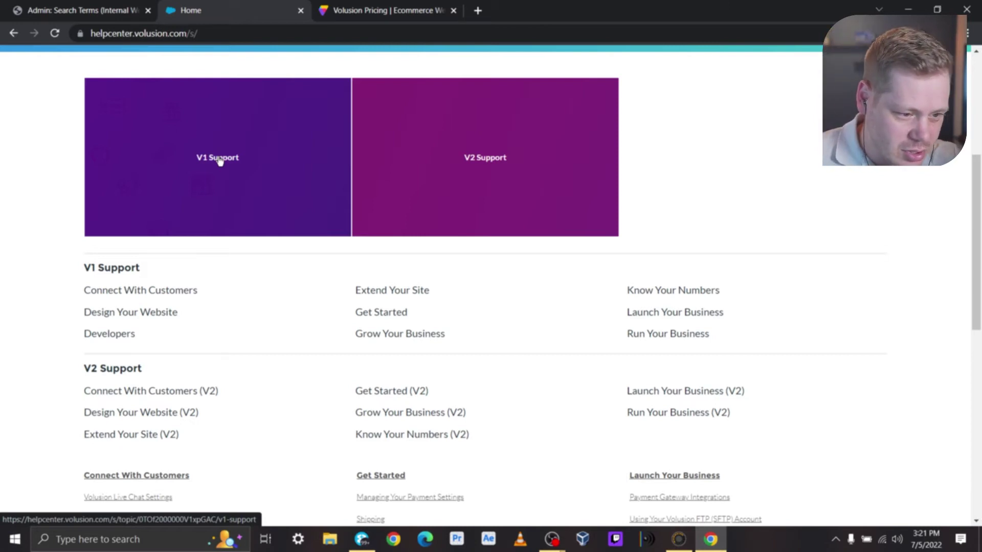
{"action": "scroll", "coordinate": [244, 90], "scroll_direction": "up", "scroll_amount": 5}
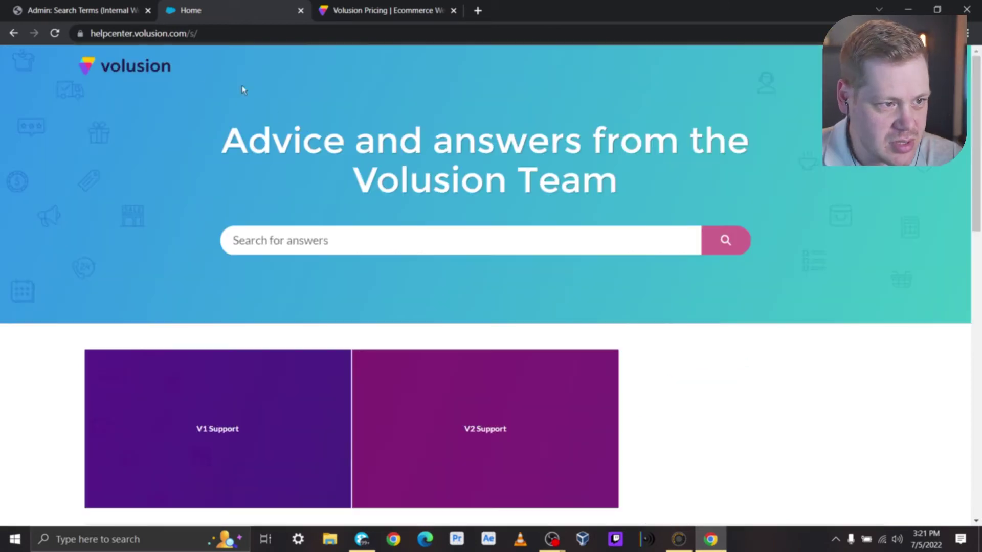
Follow the Learn More link on the trial store's Search Terms report and check the page it leads to
{"action": "left_click", "coordinate": [68, 10]}
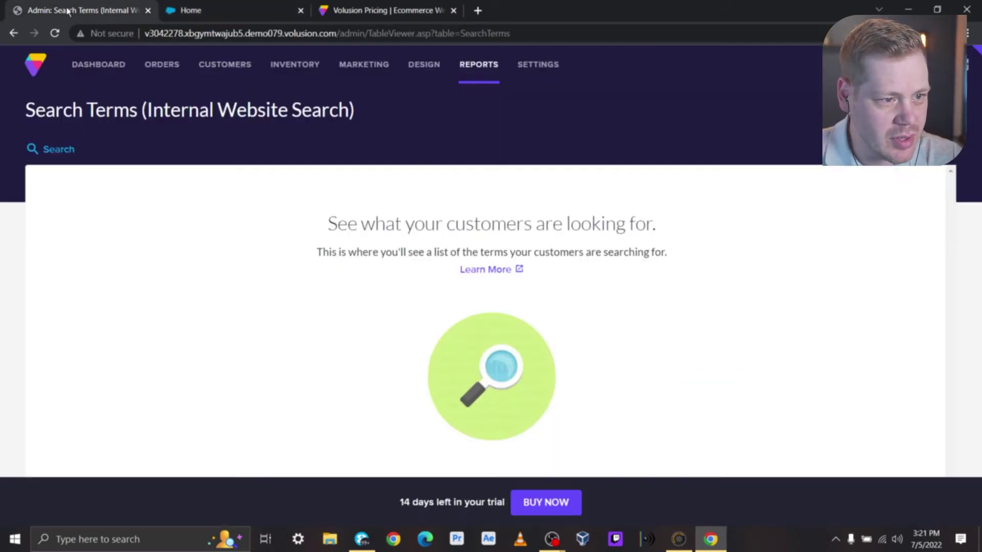
{"action": "left_click", "coordinate": [490, 270]}
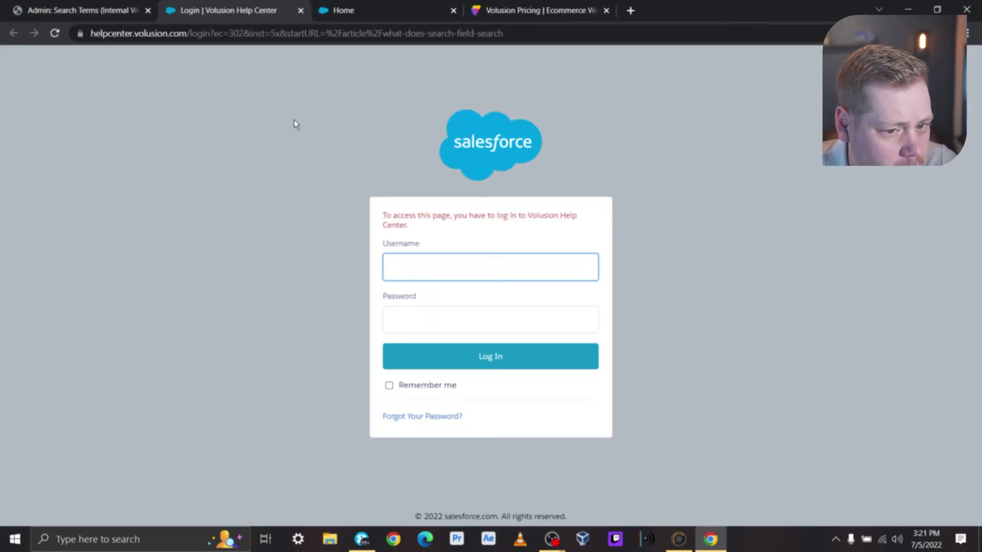
{"action": "left_click", "coordinate": [89, 14]}
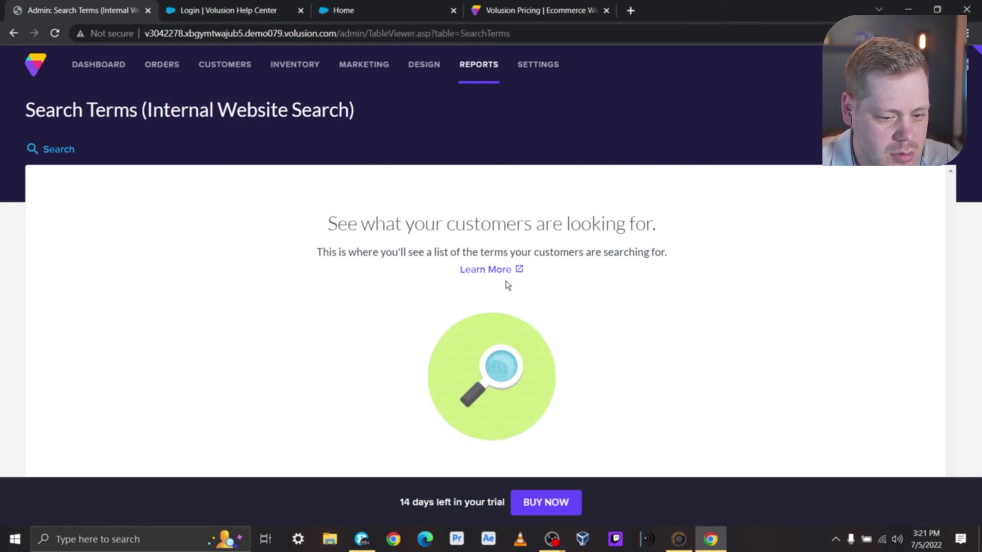
{"action": "left_click", "coordinate": [229, 11]}
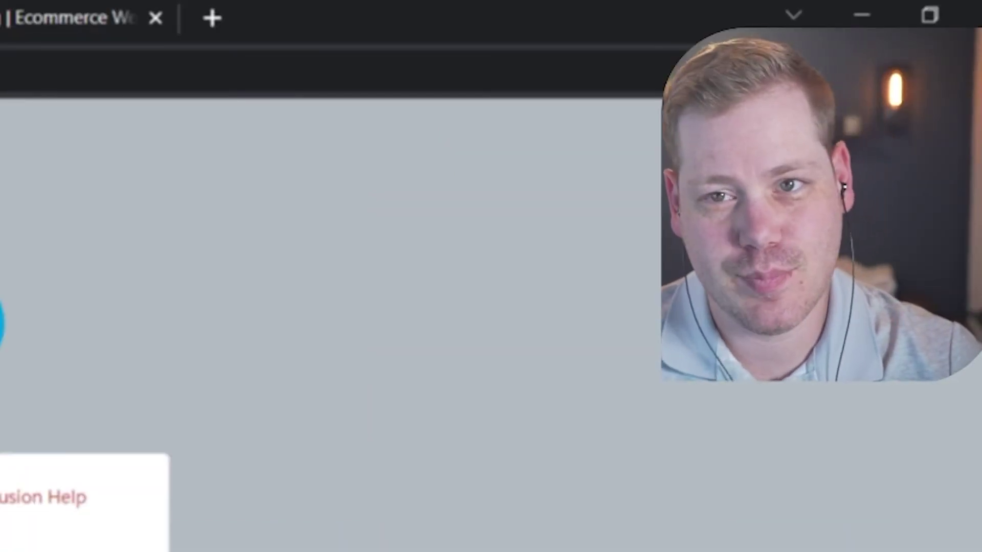
Open the help center's Contact Support page, close the help center login page, and return to the Search Terms report
{"action": "left_click", "coordinate": [452, 15]}
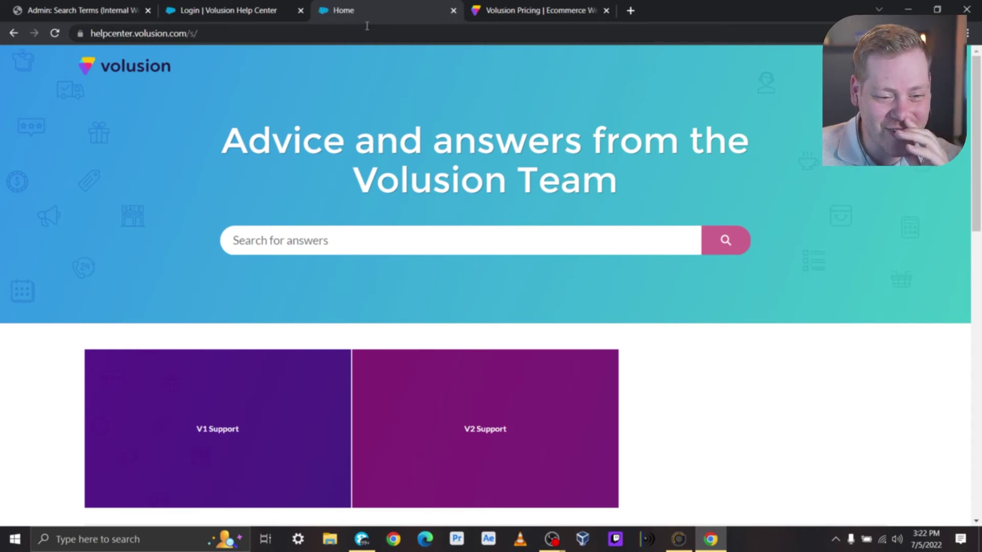
{"action": "left_click", "coordinate": [256, 12]}
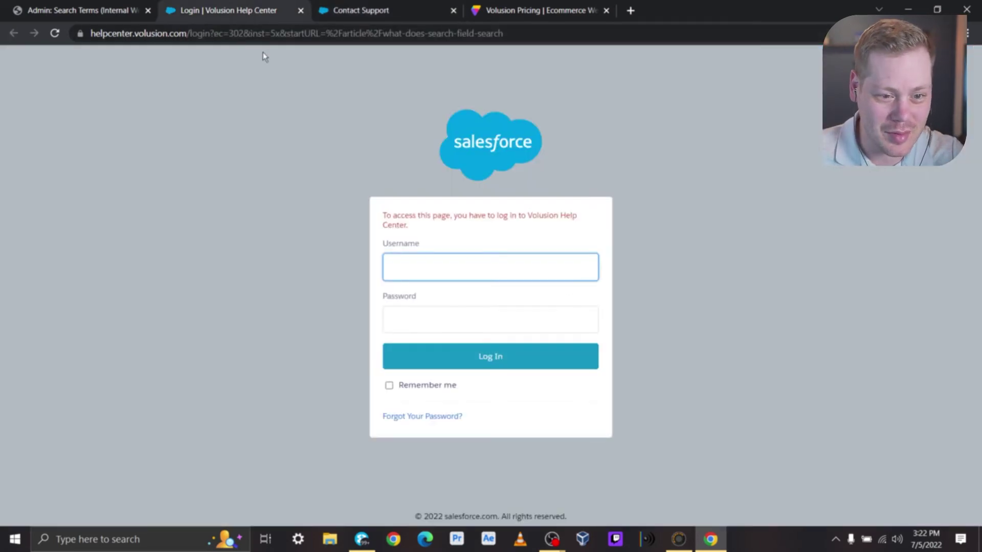
{"action": "left_click", "coordinate": [300, 10]}
{"action": "left_click", "coordinate": [100, 9]}
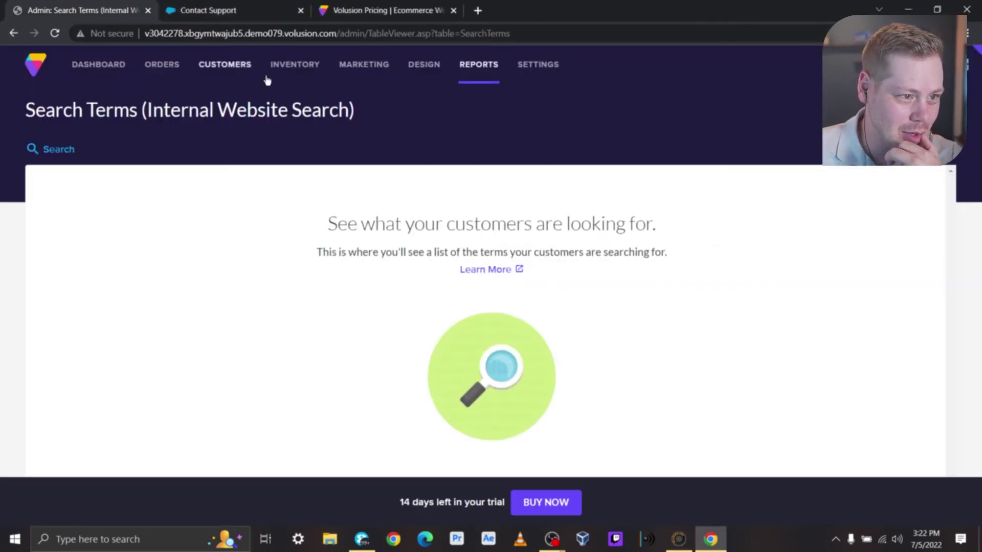
Read the Contact Us article on the Contact Support page for each plan's support options, and close it
{"action": "left_click", "coordinate": [172, 13]}
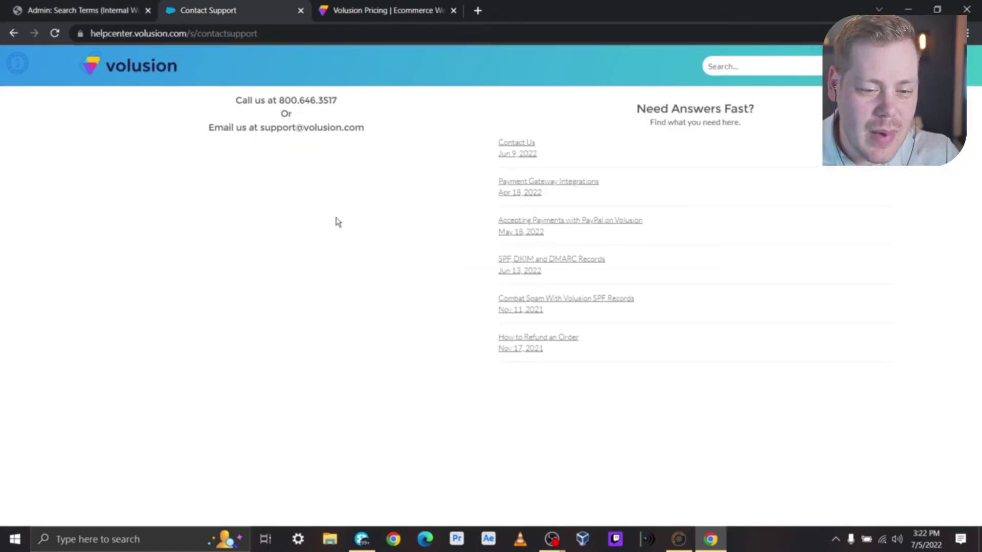
{"action": "left_click", "coordinate": [524, 149]}
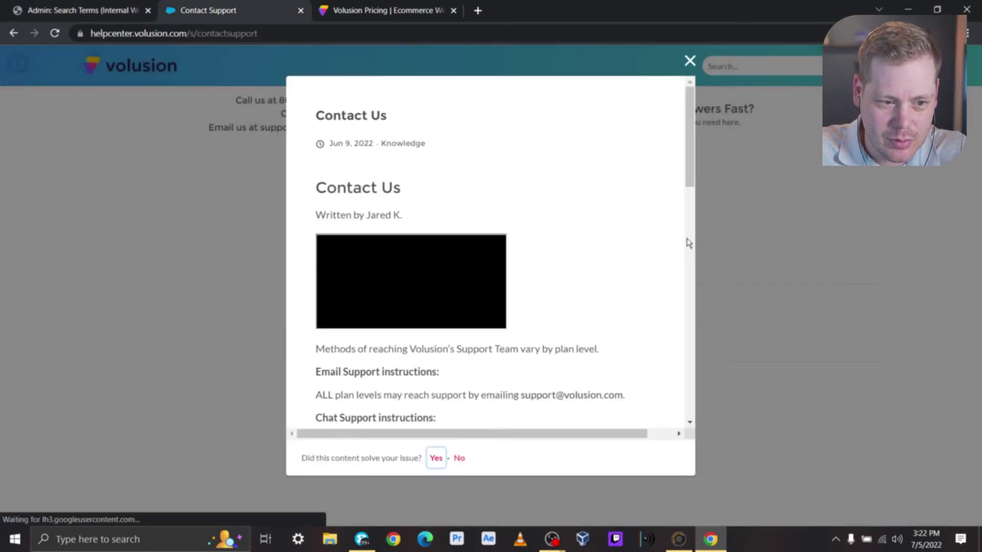
{"action": "scroll", "coordinate": [559, 243], "scroll_direction": "down", "scroll_amount": 10}
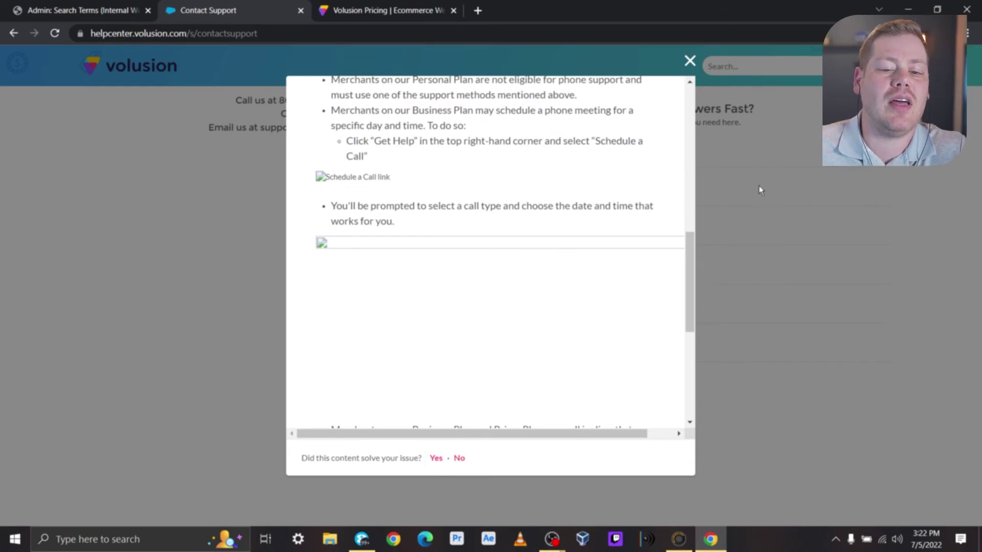
{"action": "left_click", "coordinate": [690, 61]}
{"action": "left_click_drag", "start_coordinate": [364, 128], "coordinate": [262, 129]}
{"action": "left_click_drag", "start_coordinate": [339, 101], "coordinate": [364, 128]}
{"action": "left_click", "coordinate": [260, 126]}
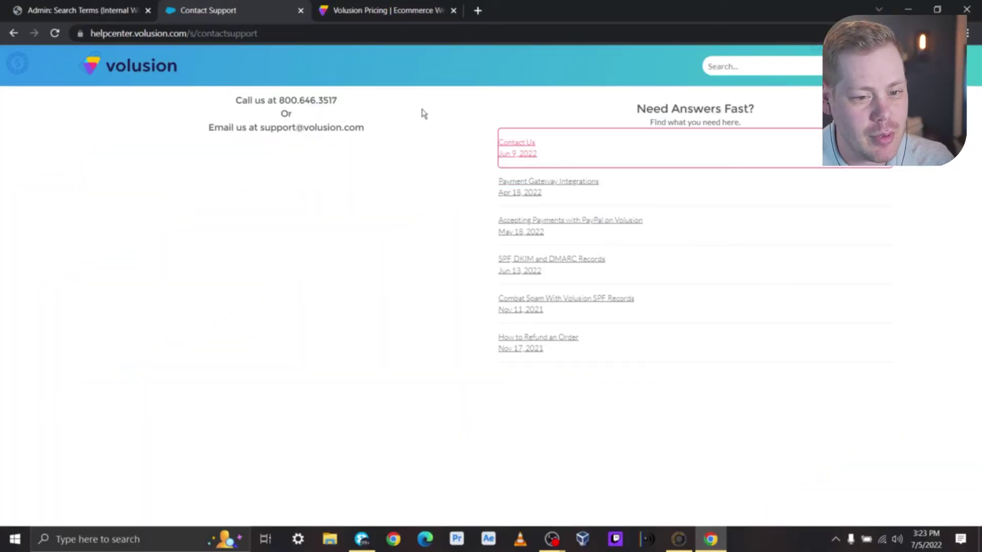
Return to the Volusion pricing page and open the Contact Us page linked under Get Help in its footer
{"action": "left_click", "coordinate": [98, 10]}
{"action": "left_click", "coordinate": [210, 6]}
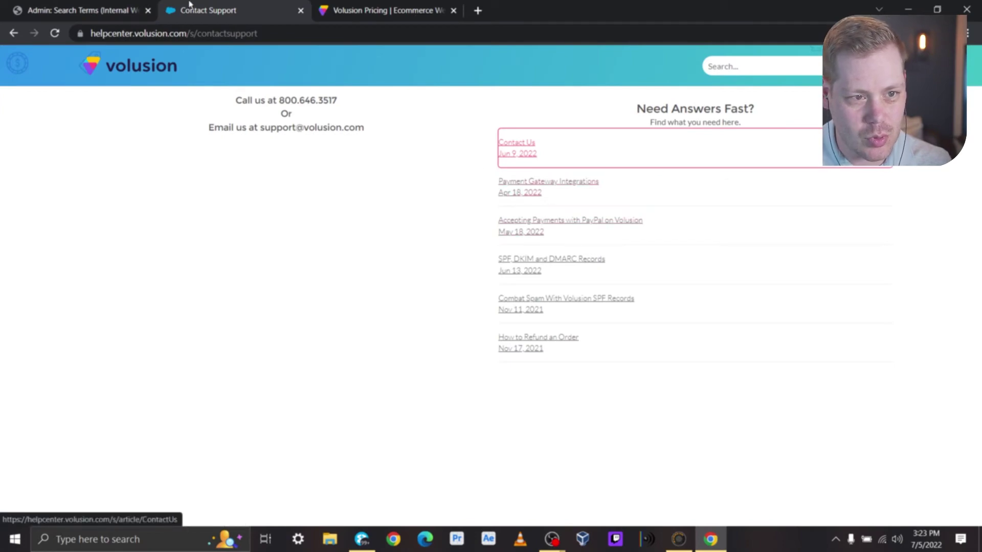
{"action": "left_click", "coordinate": [338, 9]}
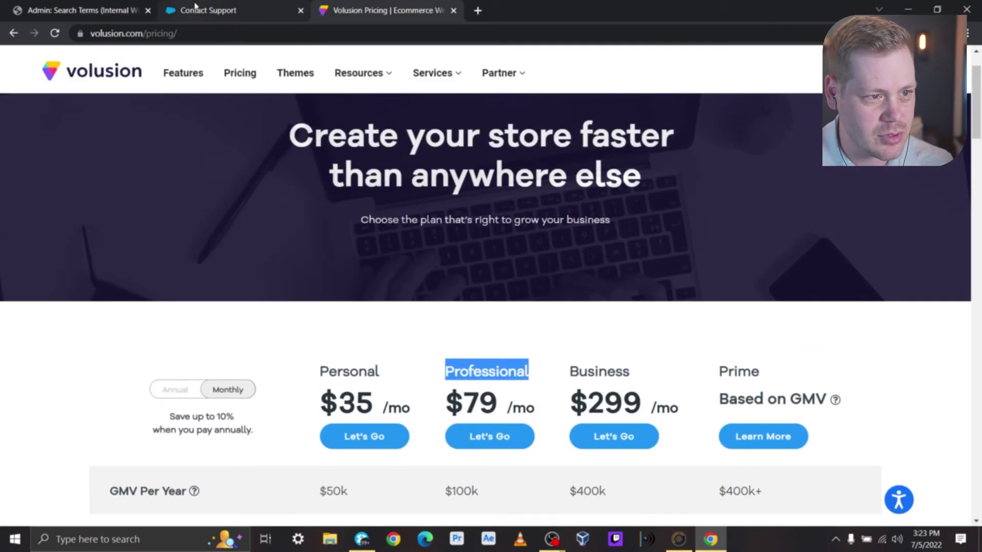
{"action": "left_click", "coordinate": [194, 7]}
{"action": "left_click", "coordinate": [358, 10]}
{"action": "mouse_move", "coordinate": [513, 68]}
{"action": "scroll", "coordinate": [598, 283], "scroll_direction": "down", "scroll_amount": 20}
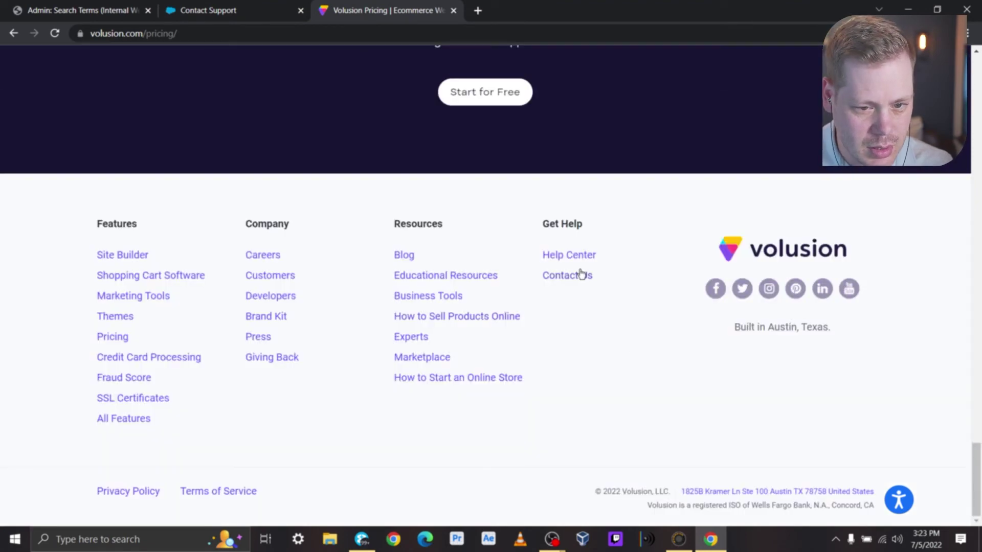
{"action": "left_click", "coordinate": [580, 275]}
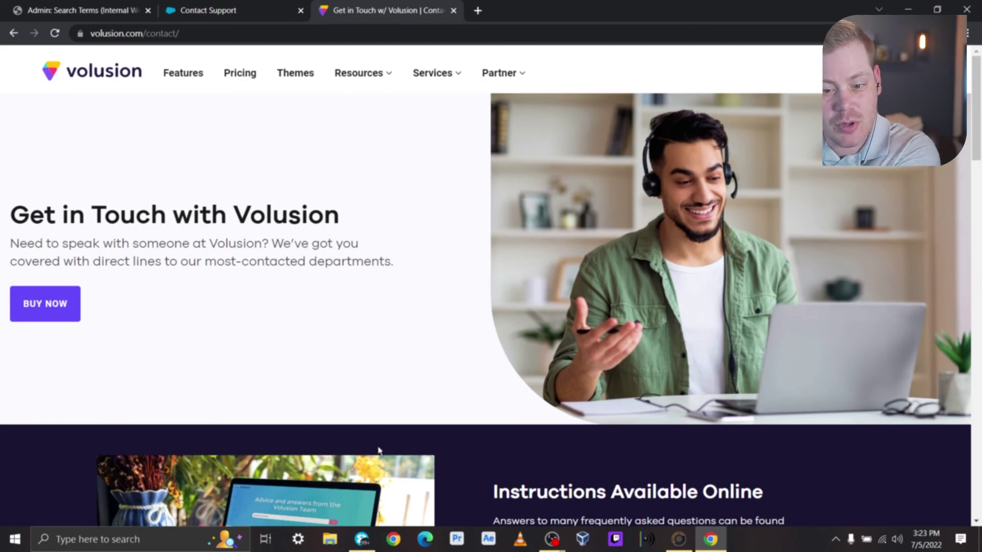
Compare the phone, email and 24/7 chat support offered to Prime, Business, Professional and Personal plan members
{"action": "scroll", "coordinate": [378, 449], "scroll_direction": "down", "scroll_amount": 12}
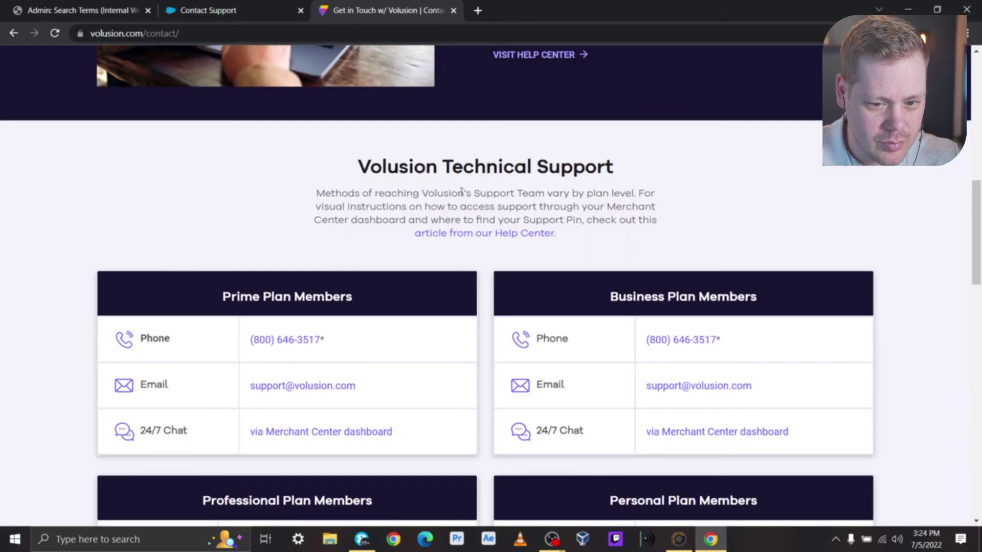
{"action": "scroll", "coordinate": [392, 262], "scroll_direction": "down", "scroll_amount": 3}
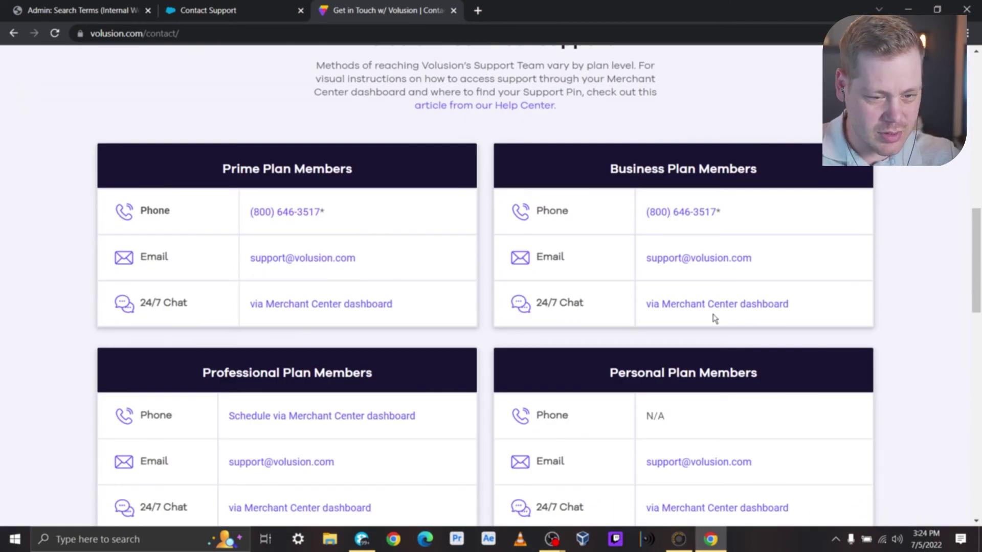
{"action": "scroll", "coordinate": [737, 318], "scroll_direction": "down", "scroll_amount": 6}
{"action": "scroll", "coordinate": [302, 255], "scroll_direction": "up", "scroll_amount": 5}
{"action": "scroll", "coordinate": [280, 285], "scroll_direction": "up", "scroll_amount": 2}
{"action": "scroll", "coordinate": [274, 287], "scroll_direction": "down", "scroll_amount": 5}
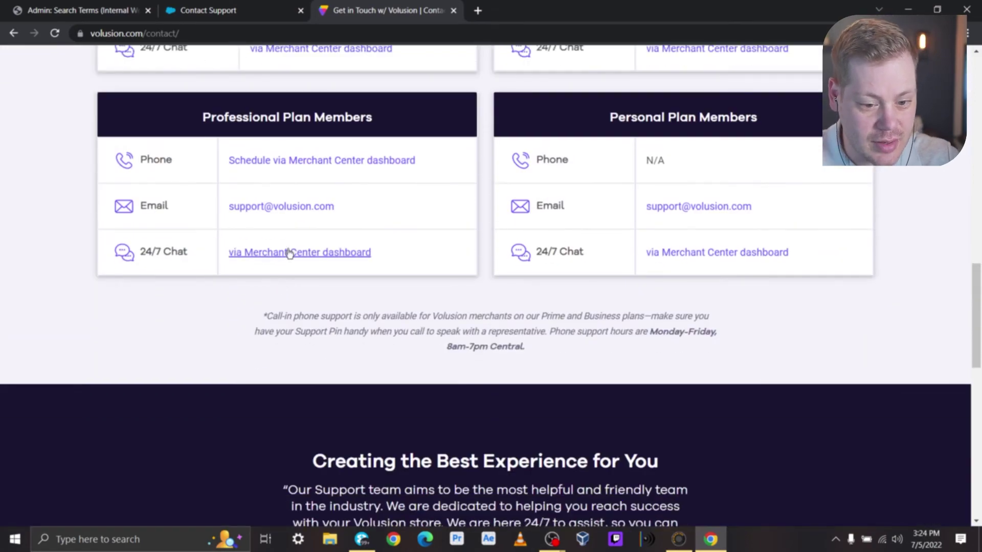
{"action": "scroll", "coordinate": [307, 258], "scroll_direction": "down", "scroll_amount": 5}
{"action": "scroll", "coordinate": [368, 267], "scroll_direction": "down", "scroll_amount": 6}
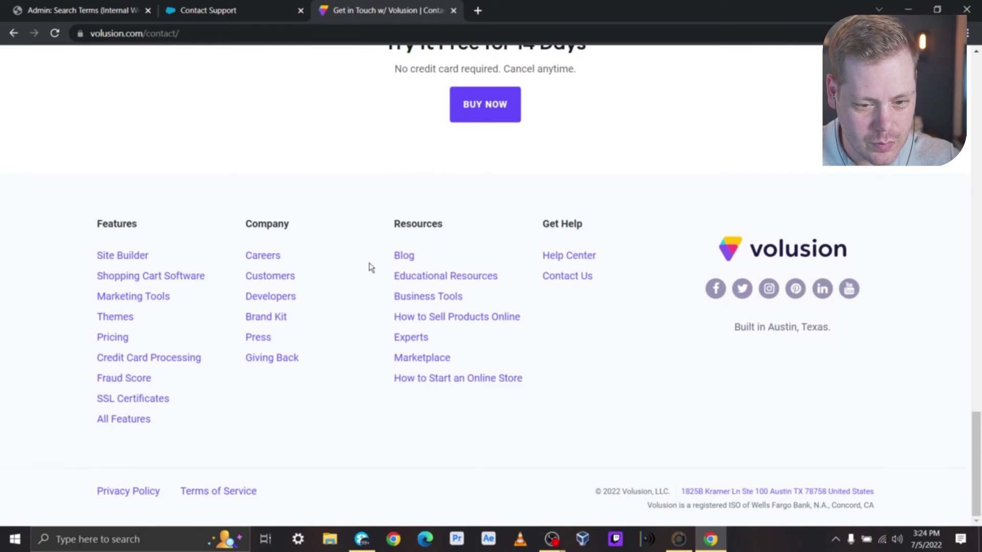
{"action": "scroll", "coordinate": [391, 271], "scroll_direction": "up", "scroll_amount": 12}
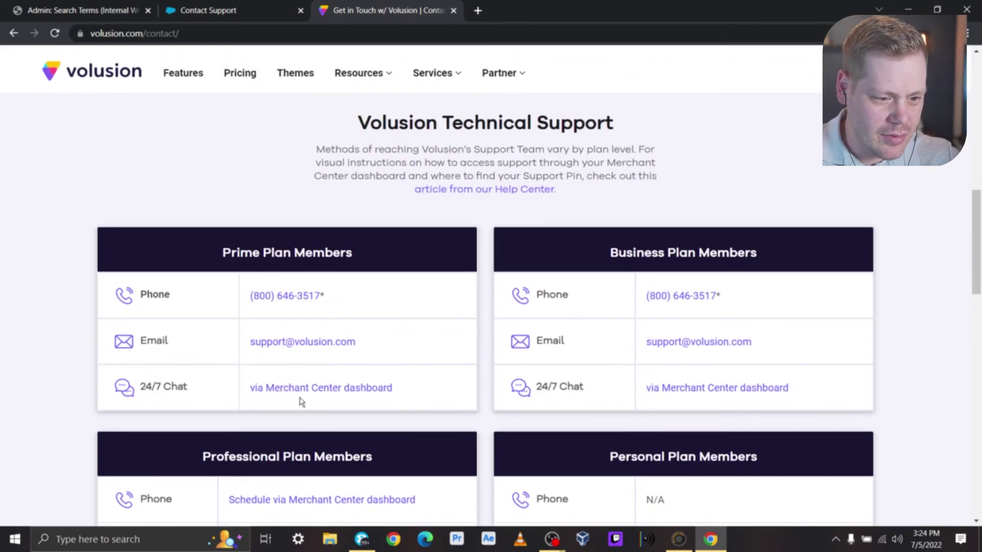
{"action": "scroll", "coordinate": [430, 417], "scroll_direction": "down", "scroll_amount": 2}
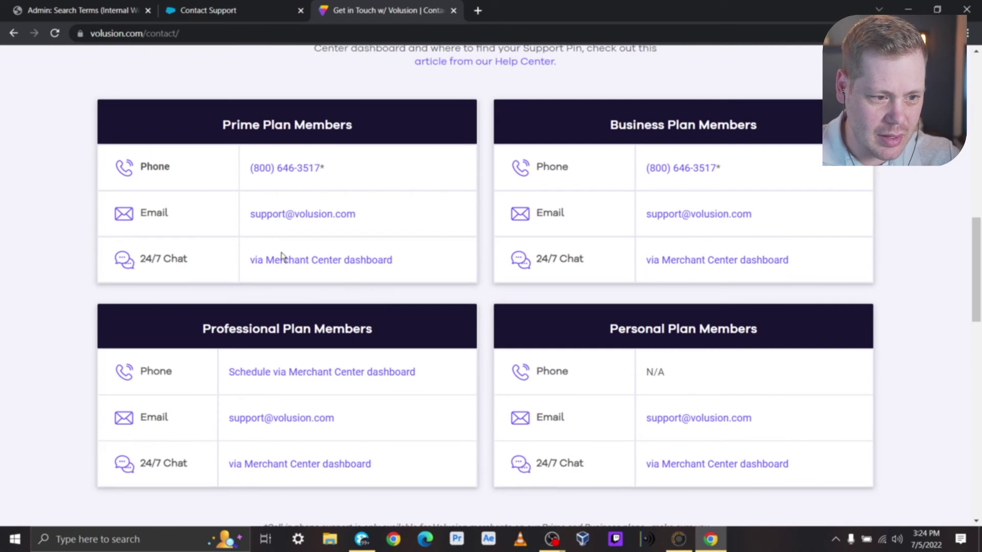
Follow the Personal plan's 24/7 chat link, log in with the account email and password, and check the account page
{"action": "left_click", "coordinate": [716, 465]}
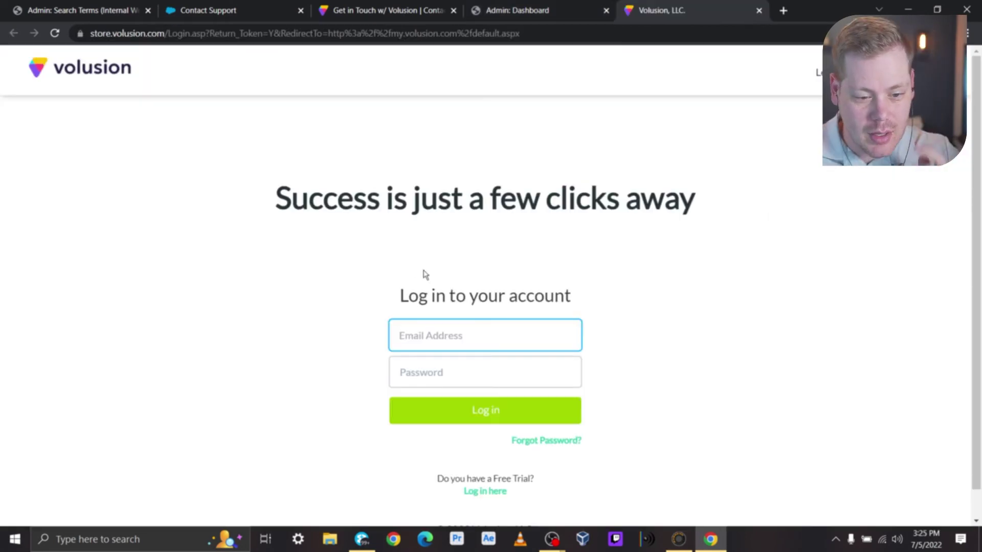
{"action": "type", "text": "m"}
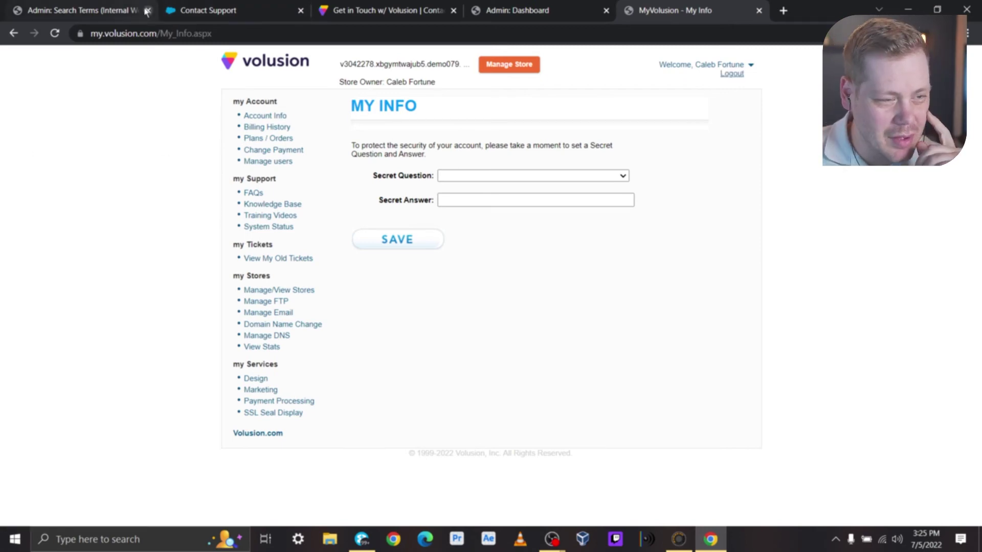
{"action": "left_click", "coordinate": [85, 15]}
{"action": "left_click", "coordinate": [715, 12]}
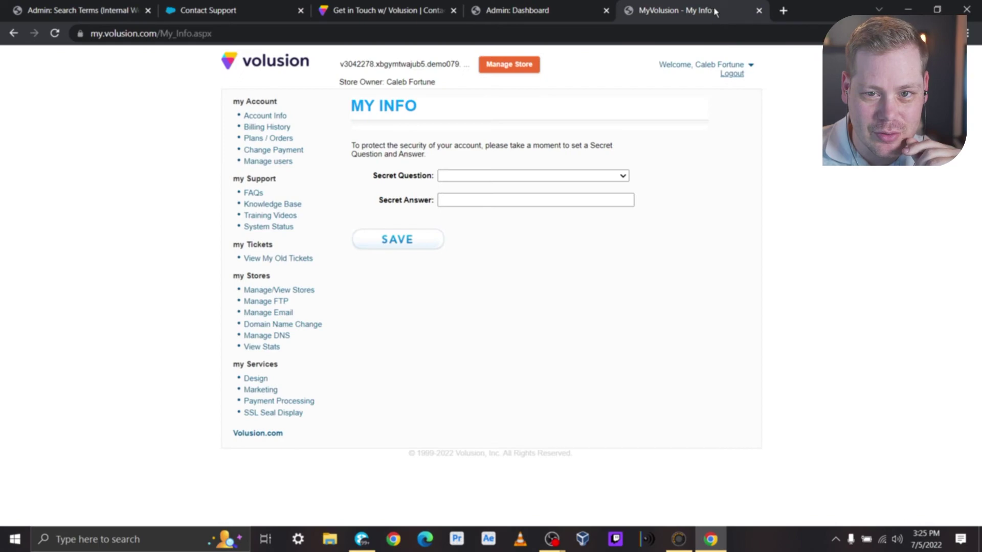
Close the MyVolusion account page and the extra admin dashboard, and return to the trial store's Search Terms report
{"action": "left_click", "coordinate": [758, 10]}
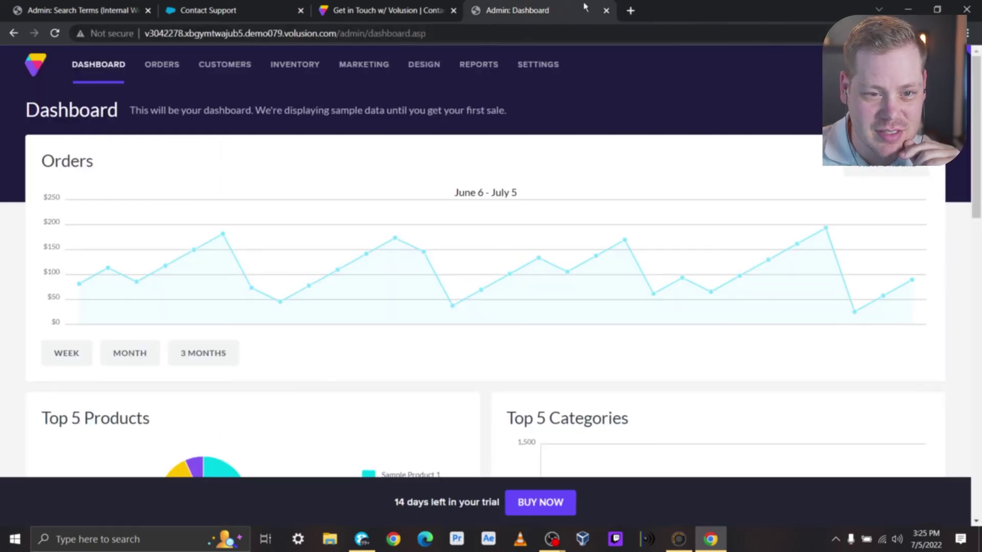
{"action": "left_click", "coordinate": [606, 10]}
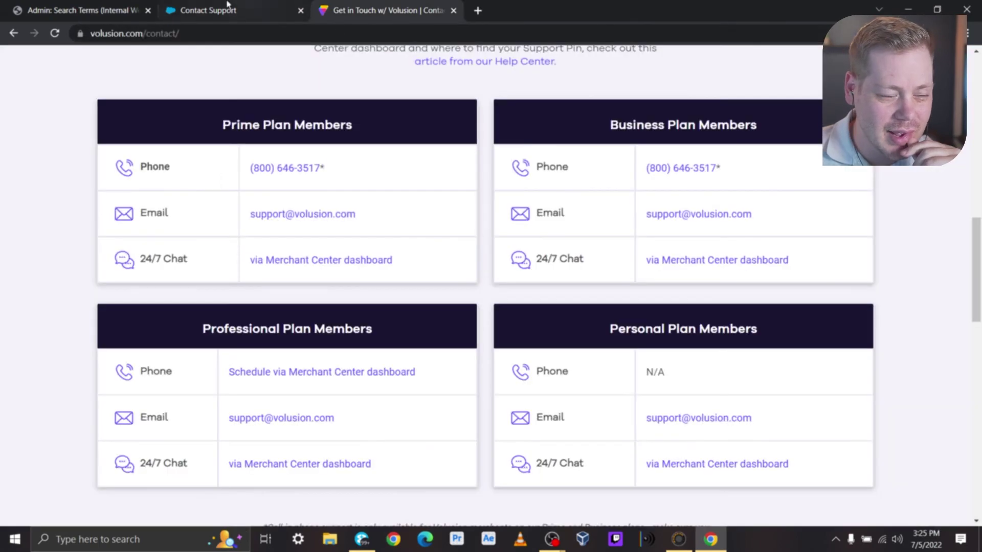
{"action": "left_click", "coordinate": [70, 9]}
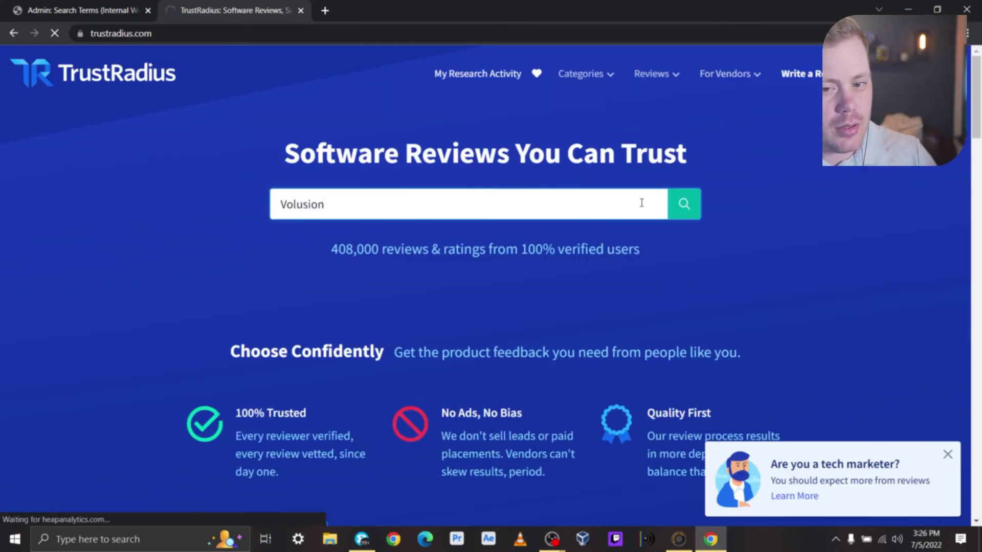
Search TrustRadius for Volusion and examine the recent reviews, community review scores and feature list on its product page
{"action": "key", "text": "Return"}
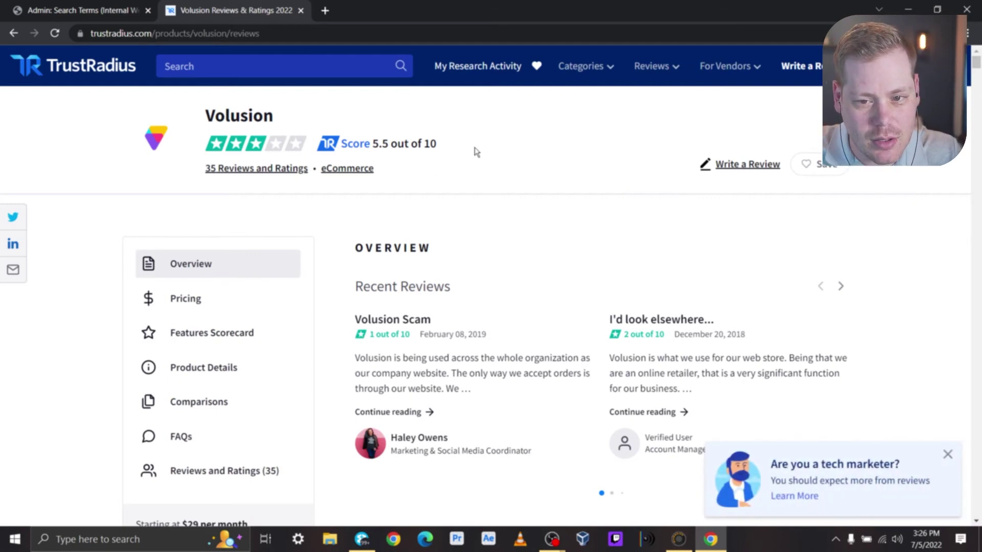
{"action": "scroll", "coordinate": [476, 152], "scroll_direction": "down", "scroll_amount": 2}
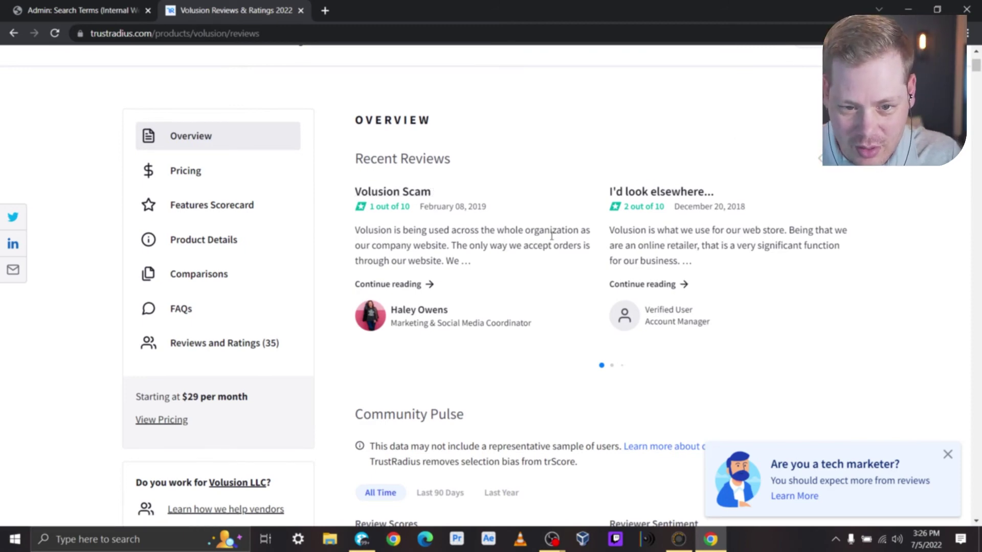
{"action": "scroll", "coordinate": [552, 238], "scroll_direction": "down", "scroll_amount": 5}
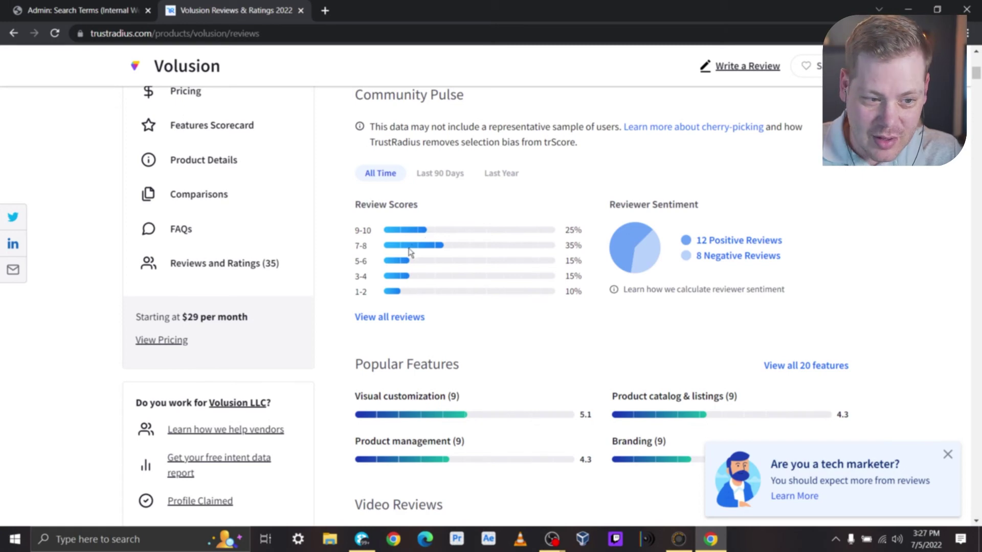
{"action": "scroll", "coordinate": [474, 371], "scroll_direction": "down", "scroll_amount": 20}
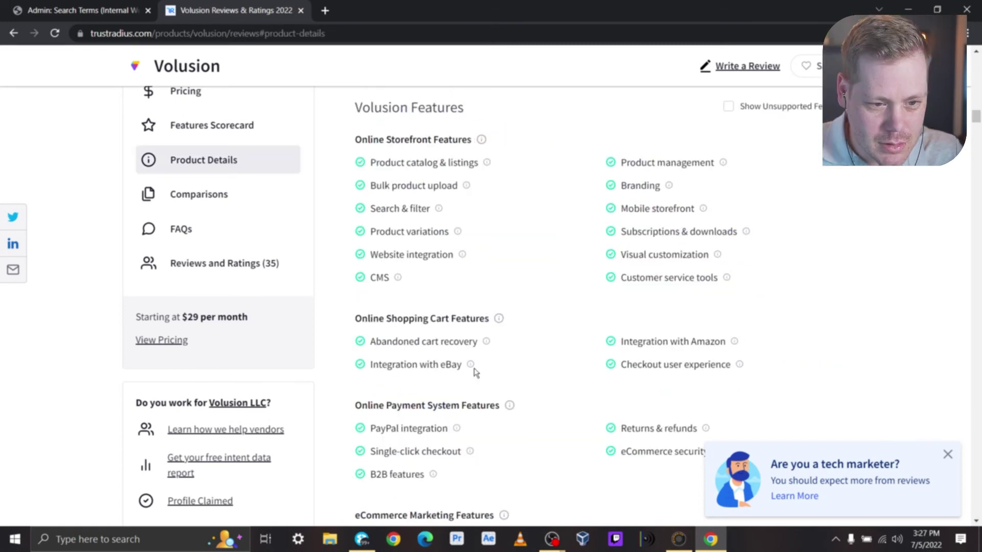
Filter the Volusion reviews to reviewers with at least 2 years of experience and dismiss the tech marketer pop-up
{"action": "scroll", "coordinate": [474, 369], "scroll_direction": "down", "scroll_amount": 10}
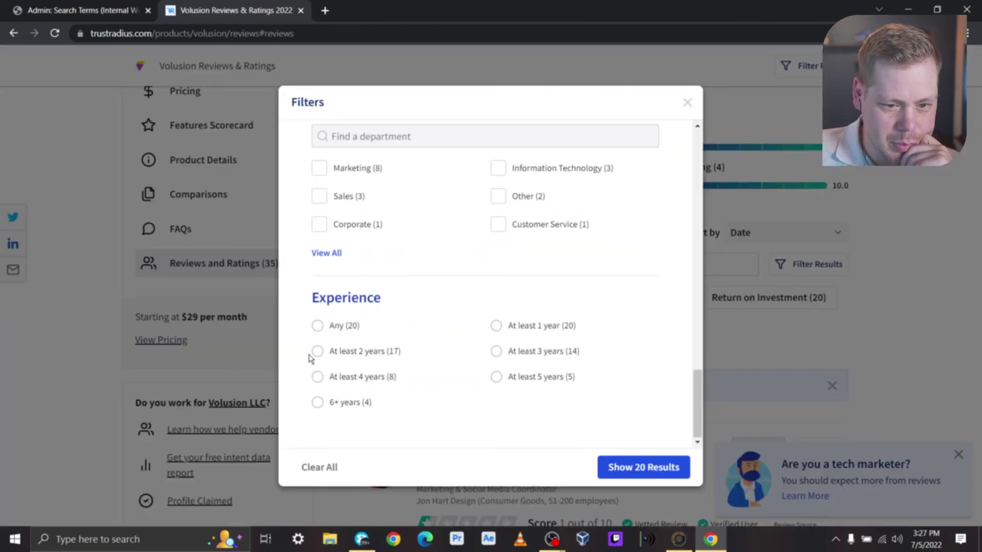
{"action": "left_click", "coordinate": [638, 460]}
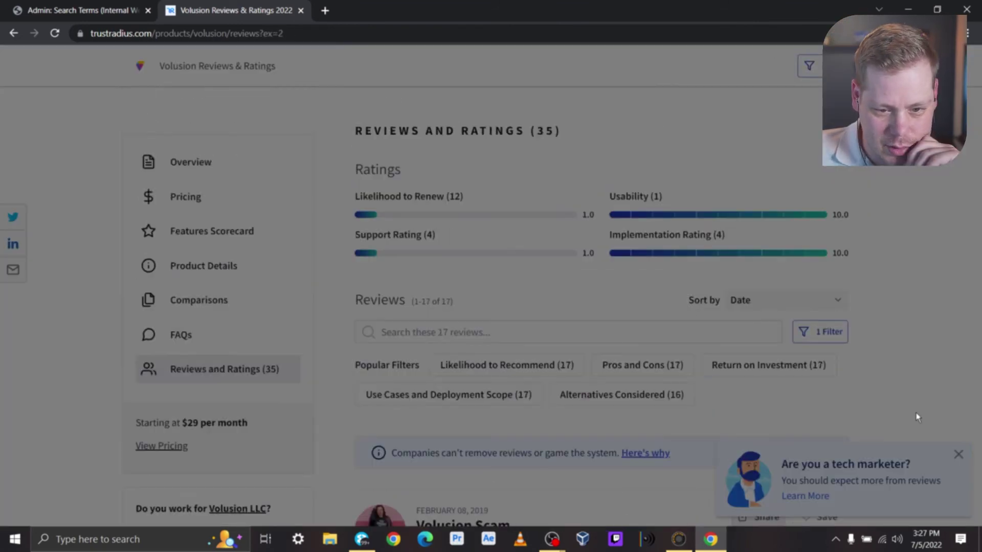
{"action": "left_click", "coordinate": [947, 454]}
Read the pros, cons, support rating and recommendation sections of the "Volusion Scam" and "I'd look elsewhere..." reviews
{"action": "scroll", "coordinate": [916, 427], "scroll_direction": "down", "scroll_amount": 6}
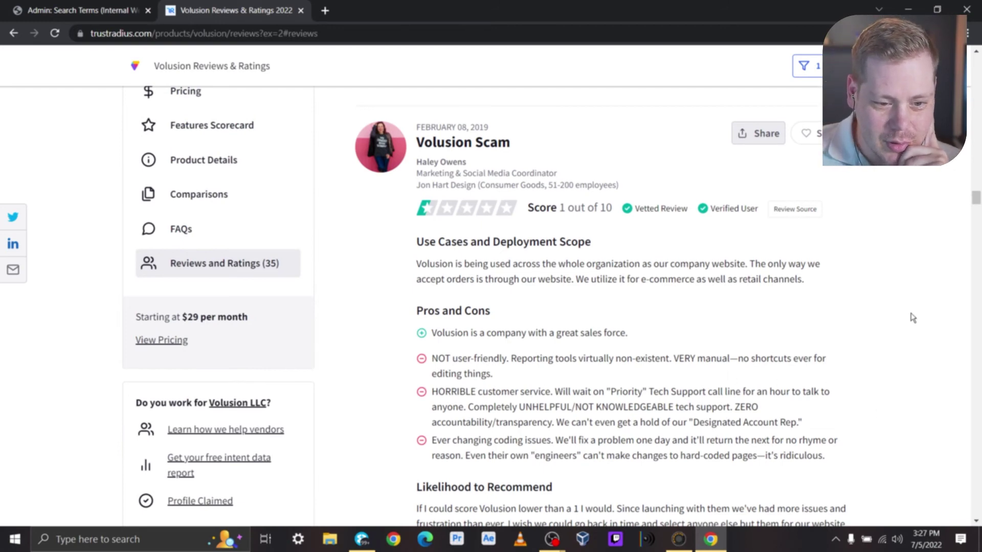
{"action": "scroll", "coordinate": [915, 324], "scroll_direction": "down", "scroll_amount": 4}
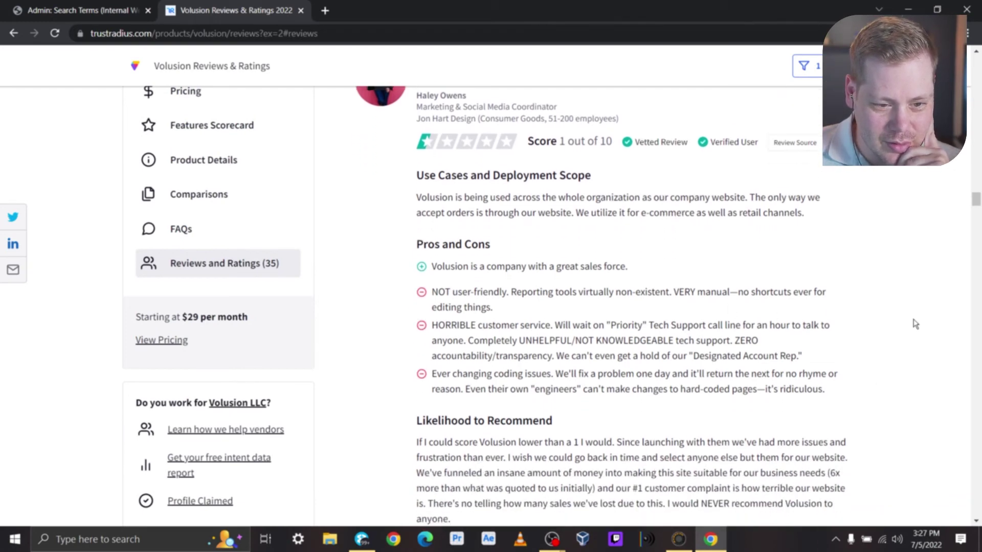
{"action": "scroll", "coordinate": [915, 328], "scroll_direction": "down", "scroll_amount": 1}
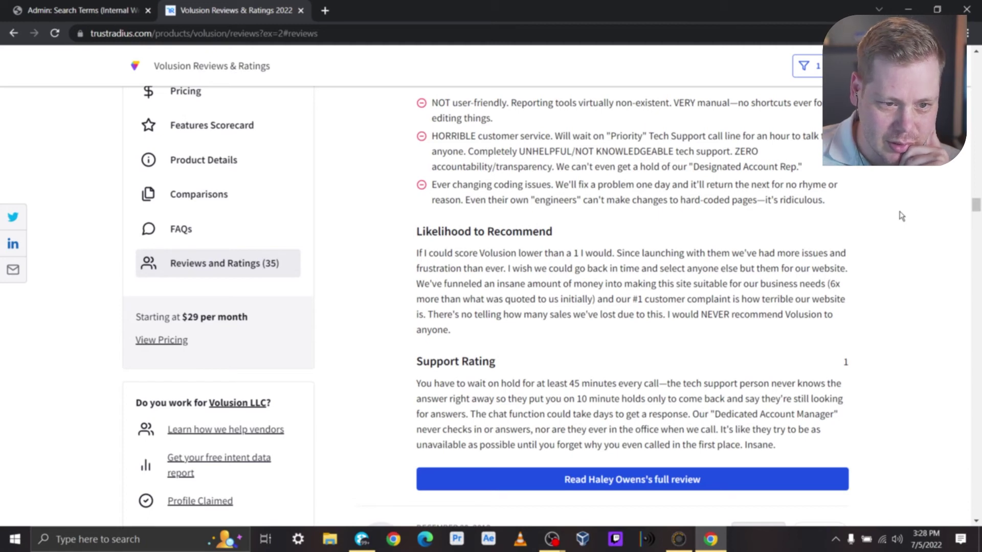
{"action": "scroll", "coordinate": [900, 217], "scroll_direction": "down", "scroll_amount": 1}
{"action": "scroll", "coordinate": [894, 217], "scroll_direction": "down", "scroll_amount": 8}
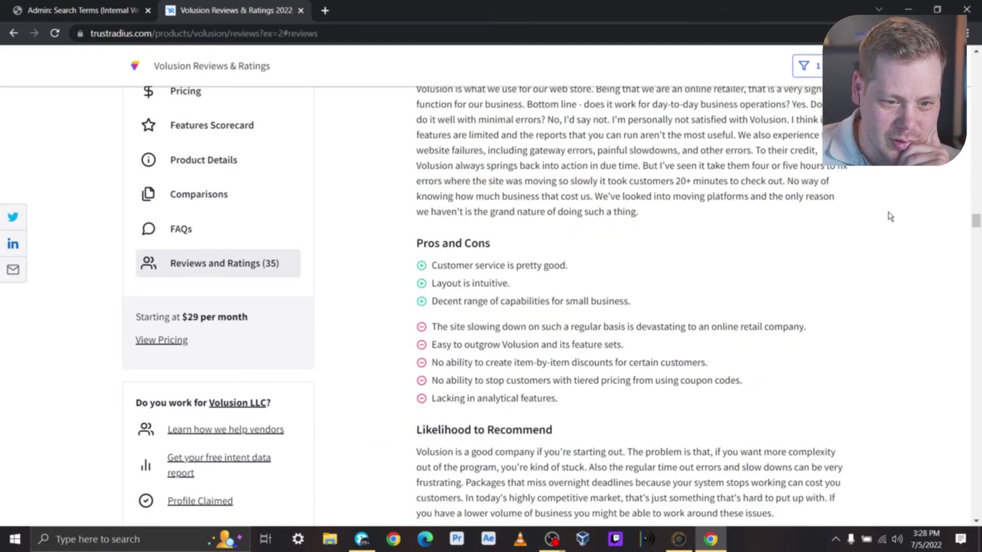
{"action": "scroll", "coordinate": [891, 215], "scroll_direction": "up", "scroll_amount": 4}
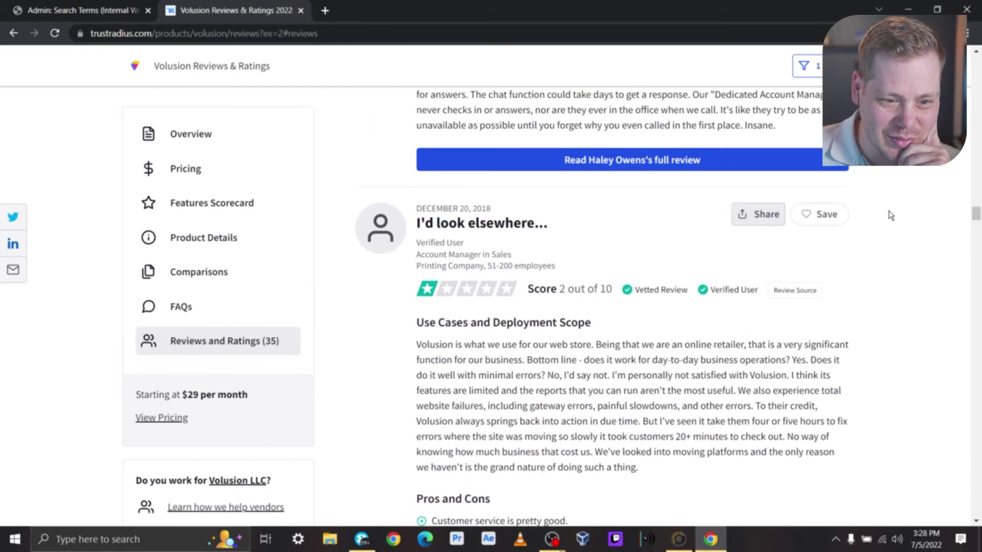
{"action": "scroll", "coordinate": [890, 216], "scroll_direction": "down", "scroll_amount": 3}
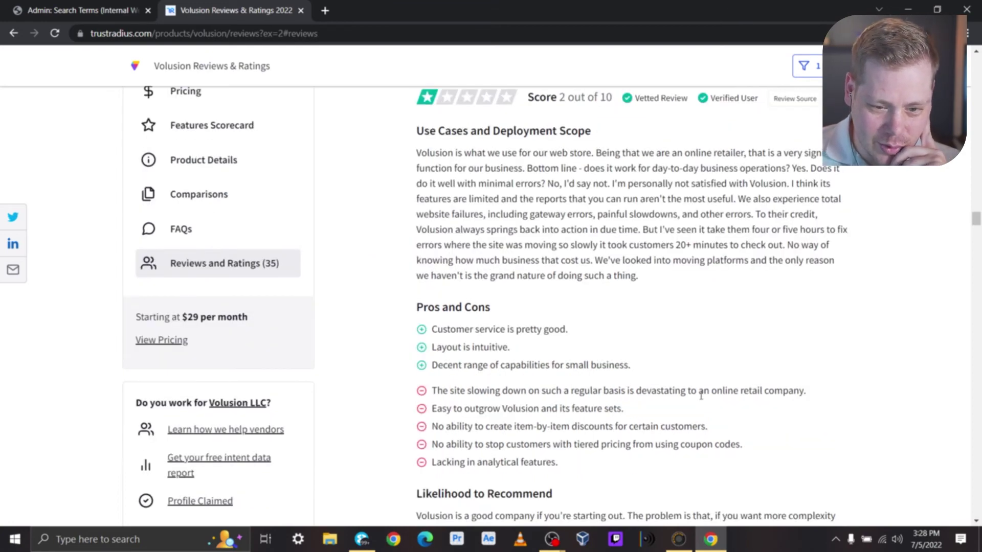
{"action": "scroll", "coordinate": [449, 281], "scroll_direction": "down", "scroll_amount": 2}
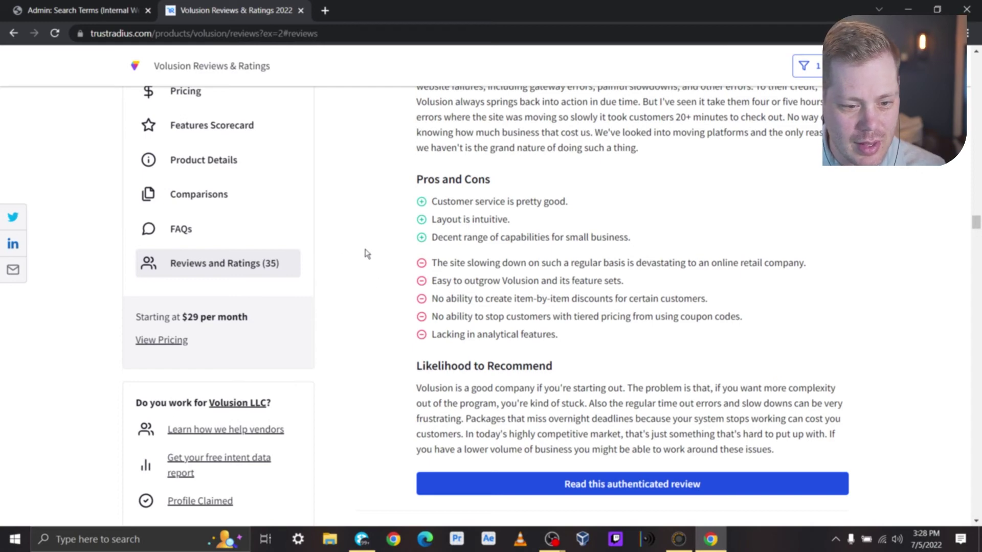
Examine the older Volusion reviews from 2015 and 2014, highlighting "Quick way for questions to be answered" in the live chat review
{"action": "scroll", "coordinate": [367, 253], "scroll_direction": "down", "scroll_amount": 15}
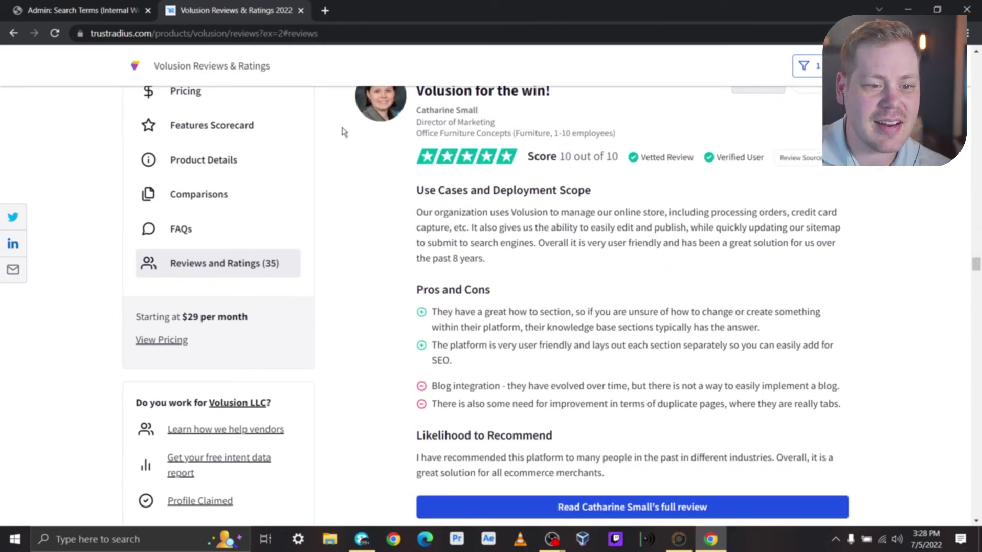
{"action": "scroll", "coordinate": [341, 132], "scroll_direction": "up", "scroll_amount": 8}
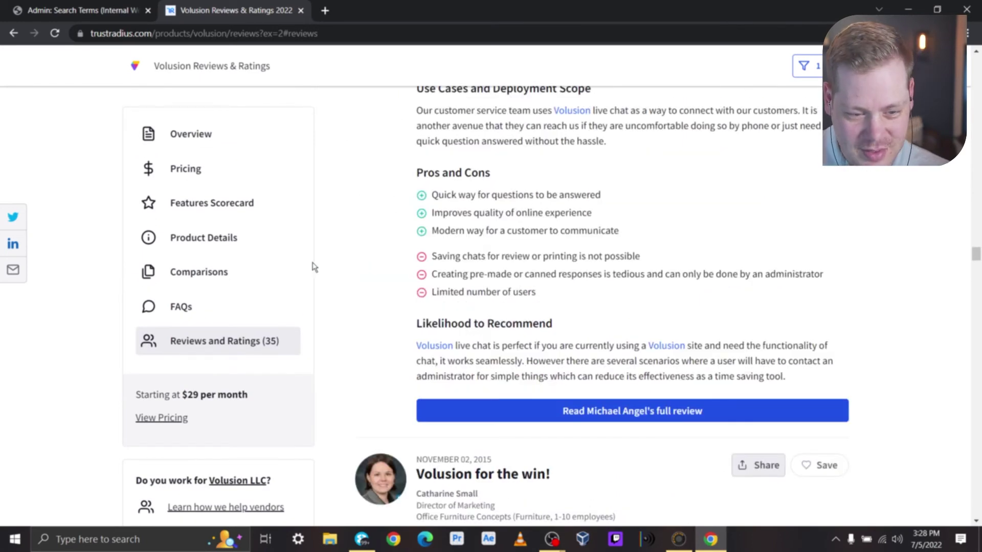
{"action": "left_click_drag", "start_coordinate": [430, 195], "coordinate": [448, 195]}
{"action": "triple_click", "coordinate": [605, 192]}
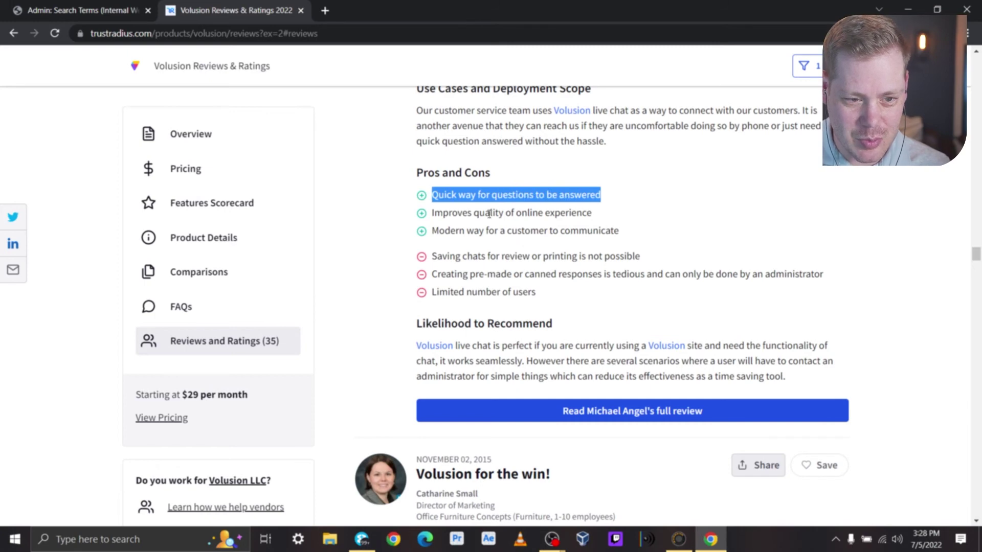
{"action": "scroll", "coordinate": [391, 274], "scroll_direction": "down", "scroll_amount": 6}
{"action": "scroll", "coordinate": [391, 274], "scroll_direction": "up", "scroll_amount": 3}
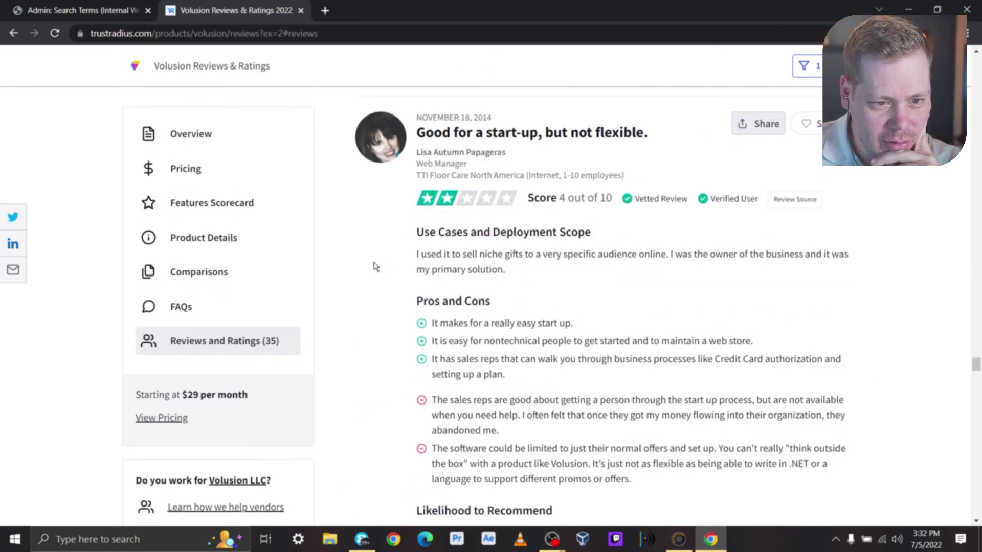
{"action": "scroll", "coordinate": [375, 268], "scroll_direction": "up", "scroll_amount": 1}
{"action": "scroll", "coordinate": [376, 268], "scroll_direction": "up", "scroll_amount": 15}
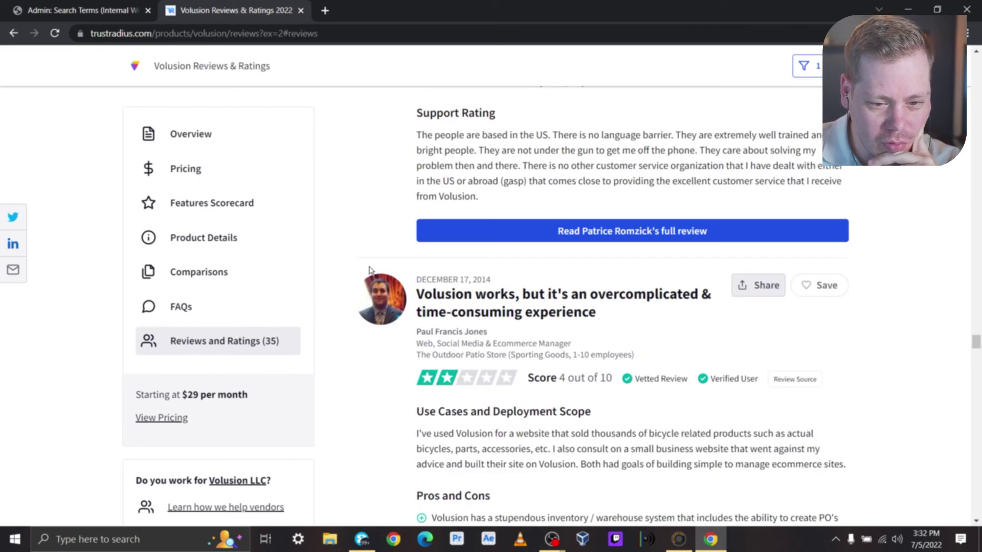